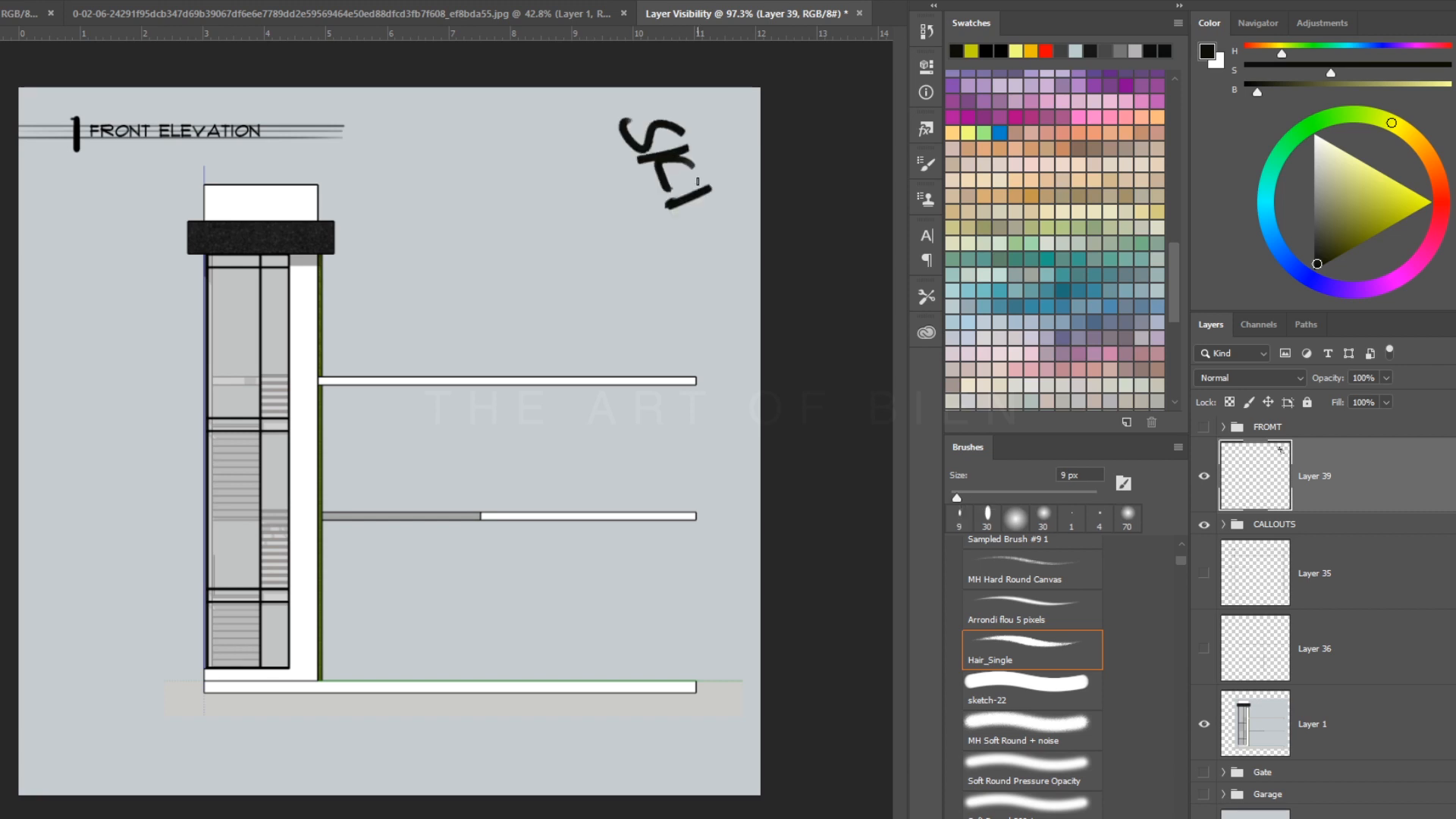
pyautogui.moveTo(709, 293); pyautogui.dragTo(673, 277)
pyautogui.moveTo(747, 362); pyautogui.dragTo(718, 381)
pyautogui.moveTo(667, 329); pyautogui.dragTo(686, 352)
pyautogui.moveTo(394, 417); pyautogui.dragTo(385, 483)
pyautogui.moveTo(455, 423); pyautogui.dragTo(451, 420)
pyautogui.moveTo(541, 403); pyautogui.dragTo(547, 468)
pyautogui.moveTo(602, 414); pyautogui.dragTo(625, 471)
pyautogui.moveTo(698, 413)
pyautogui.mouseDown()
pyautogui.moveTo(675, 478)
pyautogui.moveTo(351, 531)
pyautogui.mouseUp()
# Undo the handwritten annotation strokes on Layer 39.
pyautogui.hotkey('ctrl', 'alt', 'z')
pyautogui.hotkey('ctrl', 'alt', 'z')
pyautogui.hotkey('ctrl', 'alt', 'z')
pyautogui.hotkey('ctrl', 'alt', 'z')
pyautogui.hotkey('ctrl', 'alt', 'z')
pyautogui.hotkey('ctrl', 'alt', 'z')
pyautogui.hotkey('ctrl', 'alt', 'z')
pyautogui.hotkey('ctrl', 'alt', 'z')
pyautogui.hotkey('ctrl', 'alt', 'z')
pyautogui.hotkey('ctrl', 'alt', 'z')
pyautogui.hotkey('ctrl', 'alt', 'z')
pyautogui.hotkey('ctrl', 'alt', 'z')
pyautogui.hotkey('ctrl', 'alt', 'z')
pyautogui.hotkey('ctrl', 'alt', 'z')
pyautogui.hotkey('ctrl', 'alt', 'z')
pyautogui.hotkey('ctrl', 'alt', 'z')
pyautogui.hotkey('ctrl', 'alt', 'z')
pyautogui.hotkey('ctrl', 'alt', 'z')
pyautogui.hotkey('ctrl', 'alt', 'z')
pyautogui.hotkey('ctrl', 'alt', 'z')
pyautogui.hotkey('ctrl', 'alt', 'z')
pyautogui.hotkey('ctrl', 'alt', 'z')
pyautogui.hotkey('ctrl', 'alt', 'z')
pyautogui.hotkey('ctrl', 'alt', 'z')
pyautogui.hotkey('ctrl', 'alt', 'z')
pyautogui.hotkey('ctrl', 'alt', 'z')
pyautogui.hotkey('ctrl', 'alt', 'z')
pyautogui.hotkey('ctrl', 'alt', 'z')
pyautogui.hotkey('ctrl', 'alt', 'z')
pyautogui.hotkey('ctrl', 'alt', 'z')
pyautogui.hotkey('ctrl', 'alt', 'z')
pyautogui.hotkey('ctrl', 'alt', 'z')
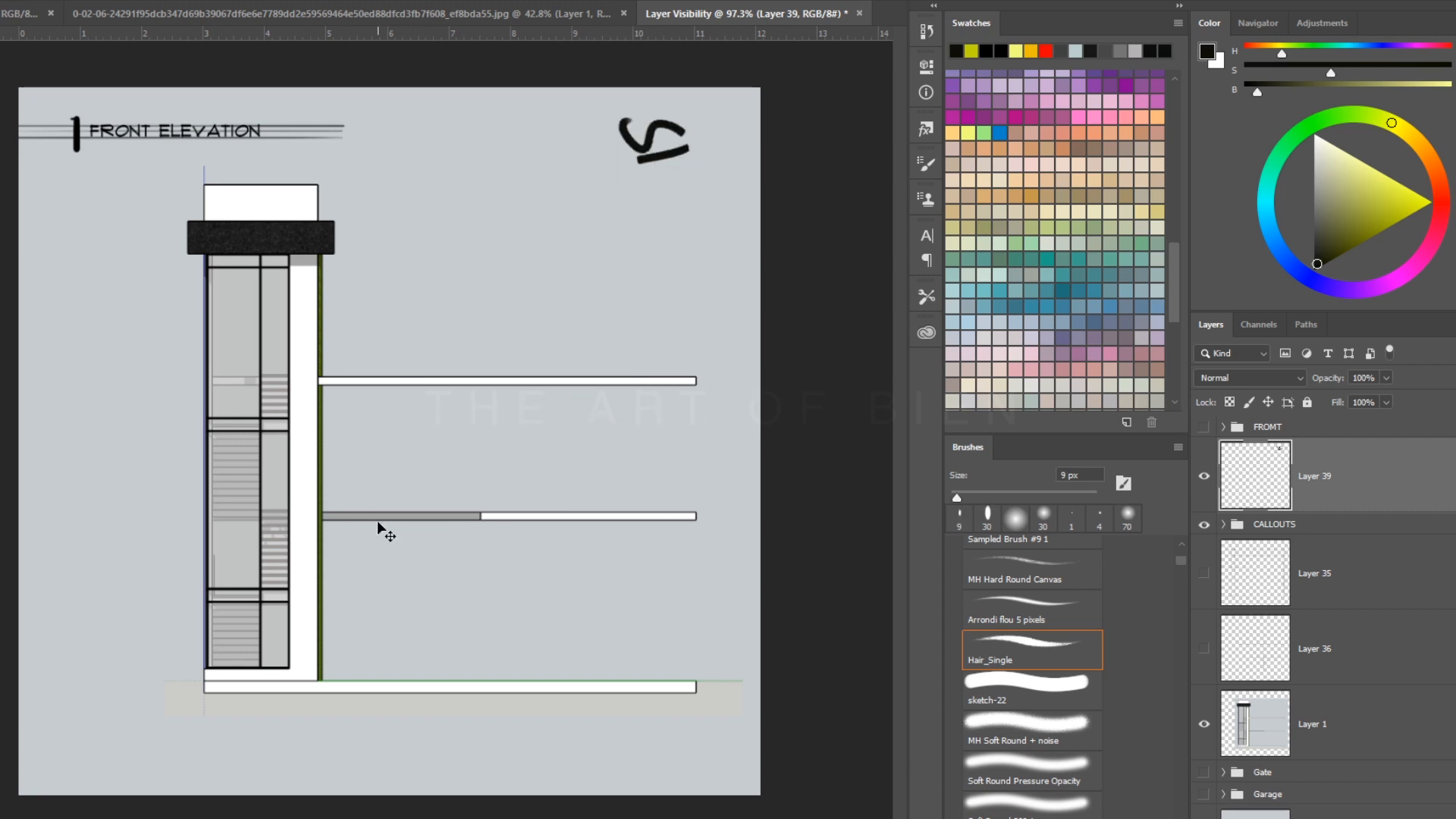
# Show the guide lines on Layer 35 and Layer 36, and add a new layer directly above Layer 1.
pyautogui.click(1019, 802)
pyautogui.click(1259, 648)
pyautogui.click(1202, 649)
pyautogui.click(1203, 573)
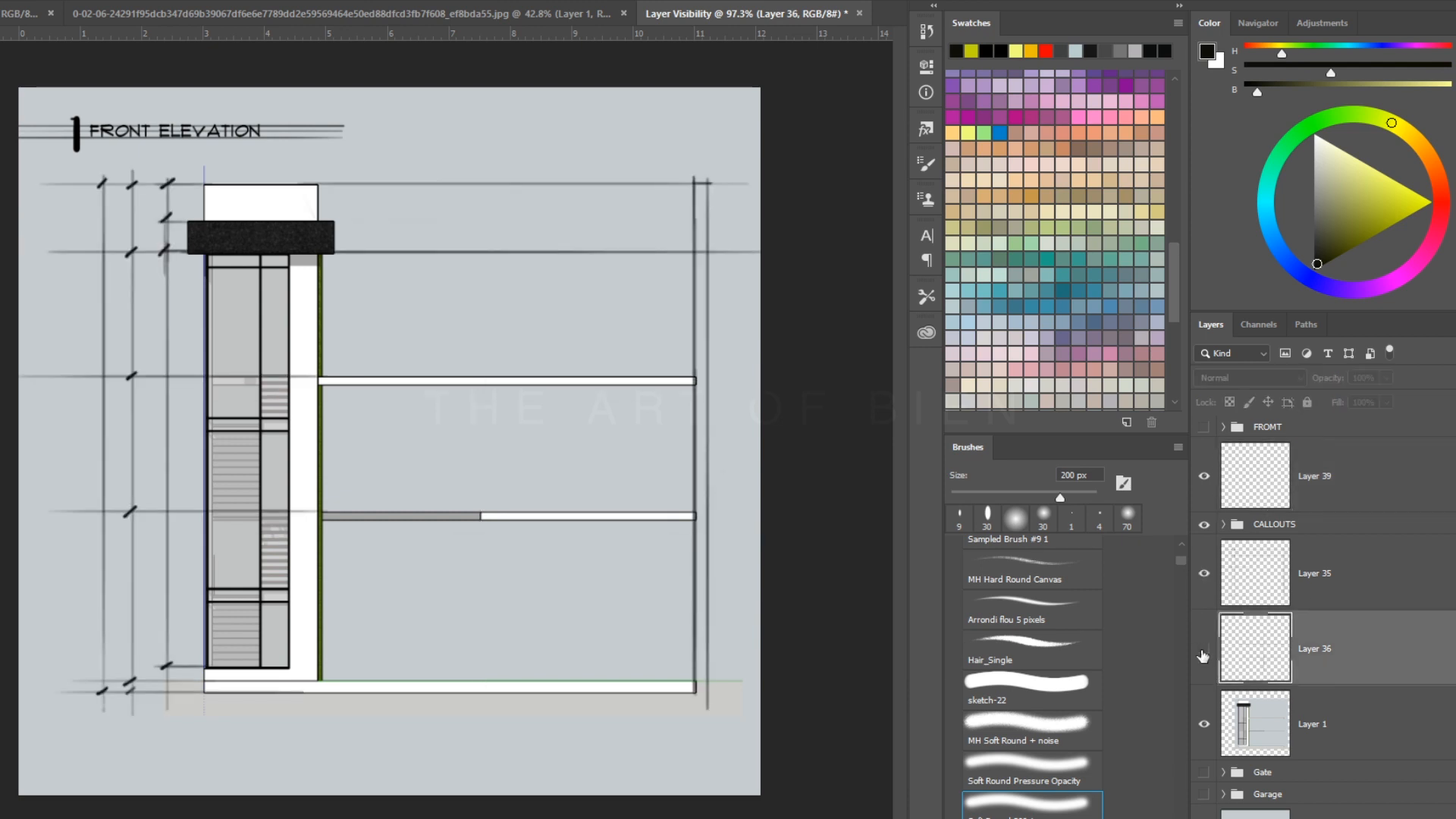
pyautogui.click(1265, 720)
pyautogui.hotkey('ctrl', 'shift', 'alt', 'n')
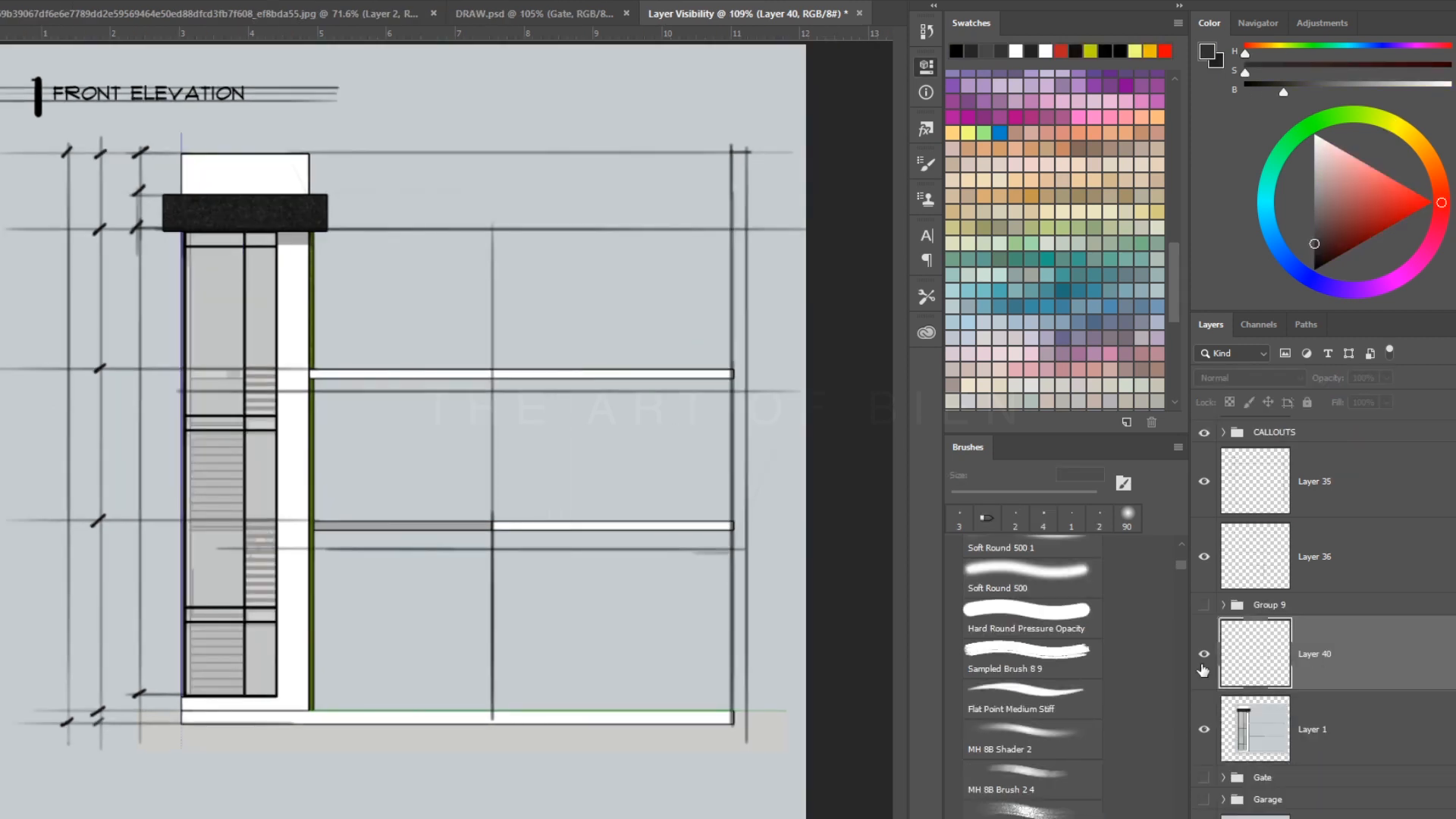
# Draw a white rectangle for the wall spanning between the two upper floor slabs, from the tower to the far vertical guide.
pyautogui.scroll(2, 664, 459)
pyautogui.moveTo(142, 332); pyautogui.dragTo(775, 599)
pyautogui.hotkey('ctrl', 'BackSpace')
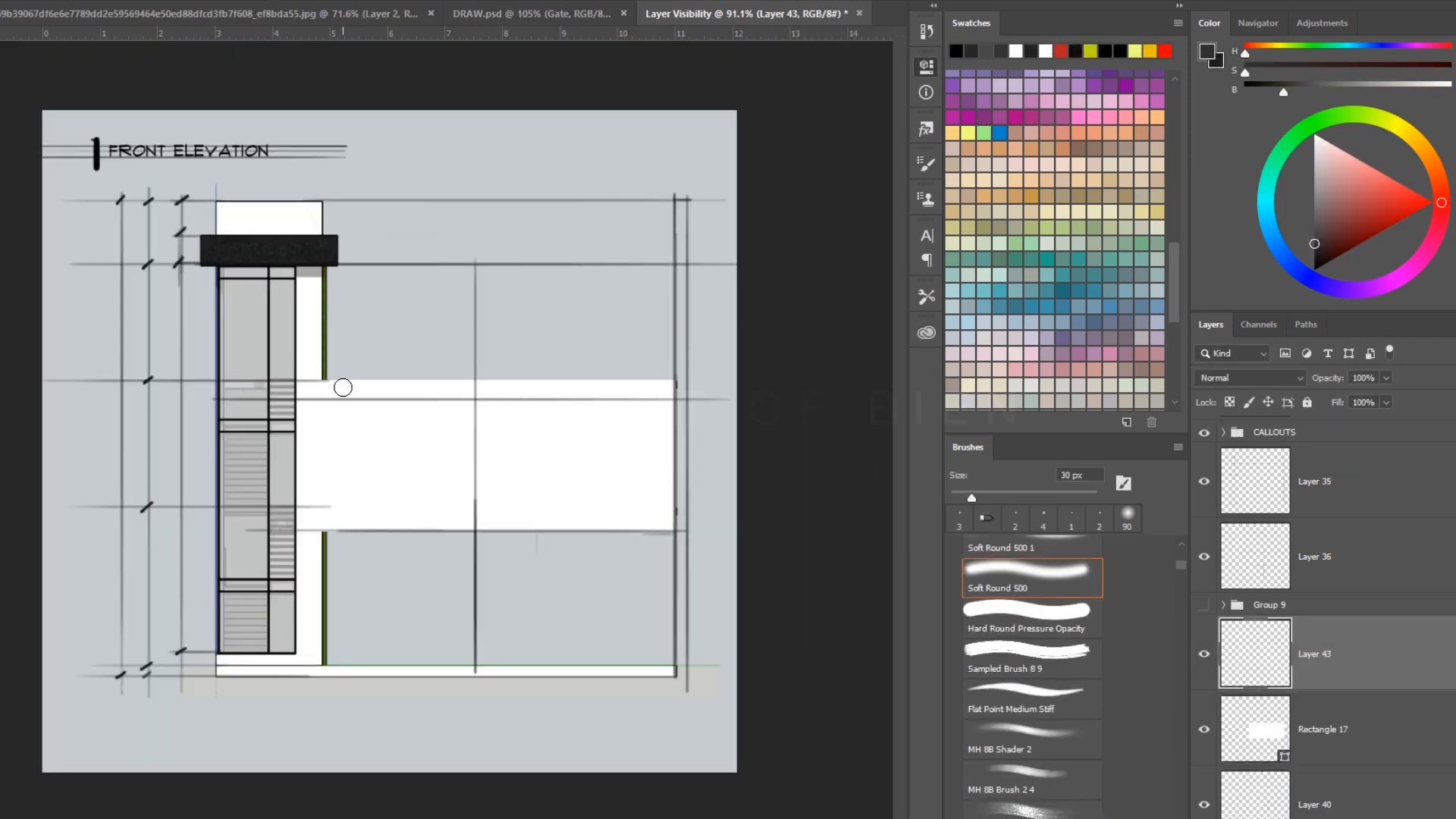
# Paint a soft shadow beside the tower in grey sampled from under its roof, on a layer clipped to the white wall.
pyautogui.press(']')
pyautogui.press(']')
pyautogui.press(']')
pyautogui.keyDown('alt'); pyautogui.click(315, 271); pyautogui.keyUp('alt')
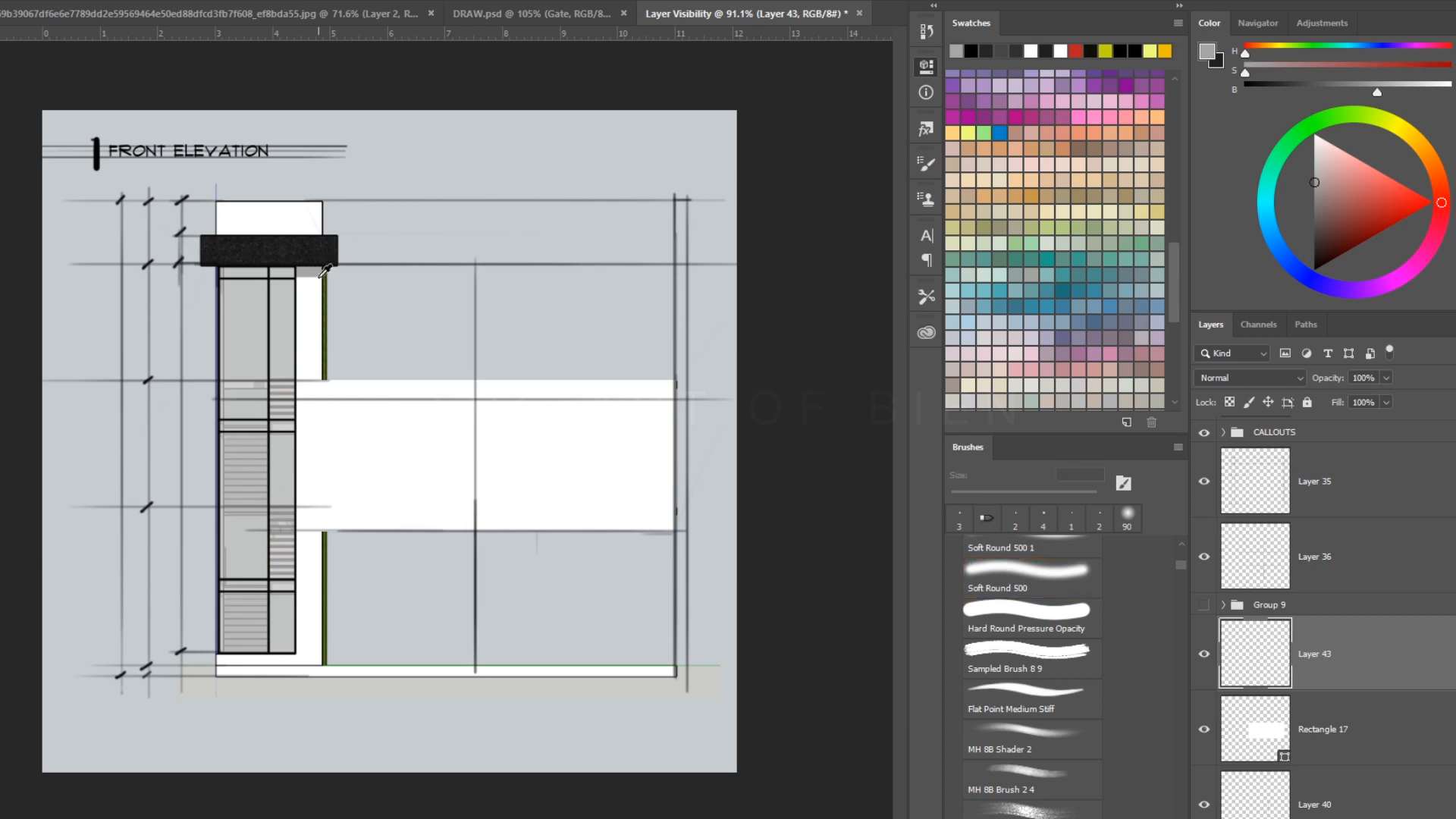
pyautogui.moveTo(316, 271); pyautogui.dragTo(316, 655)
pyautogui.keyDown('alt'); pyautogui.click(1365, 691); pyautogui.keyUp('alt')
pyautogui.moveTo(579, 468); pyautogui.dragTo(630, 468)
# Lower the wall rectangle's opacity to 53% and mask out a rectangular door opening near the tower.
pyautogui.click(1350, 729)
pyautogui.moveTo(1385, 396); pyautogui.dragTo(1354, 398)
pyautogui.moveTo(446, 354); pyautogui.dragTo(448, 464)
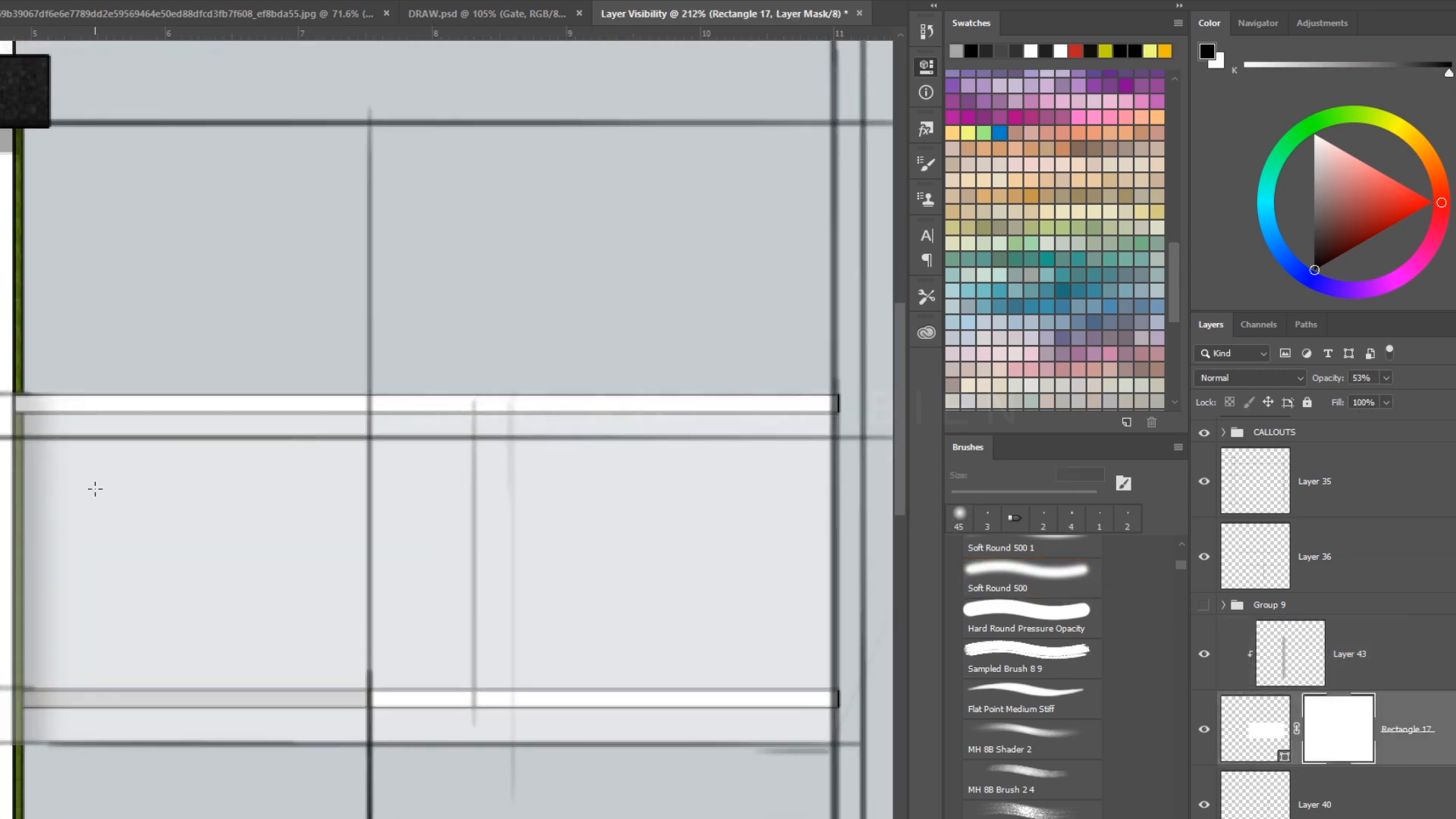
pyautogui.moveTo(198, 582); pyautogui.dragTo(516, 690)
pyautogui.hotkey('alt', 'BackSpace')
pyautogui.hotkey('ctrl', 'd')
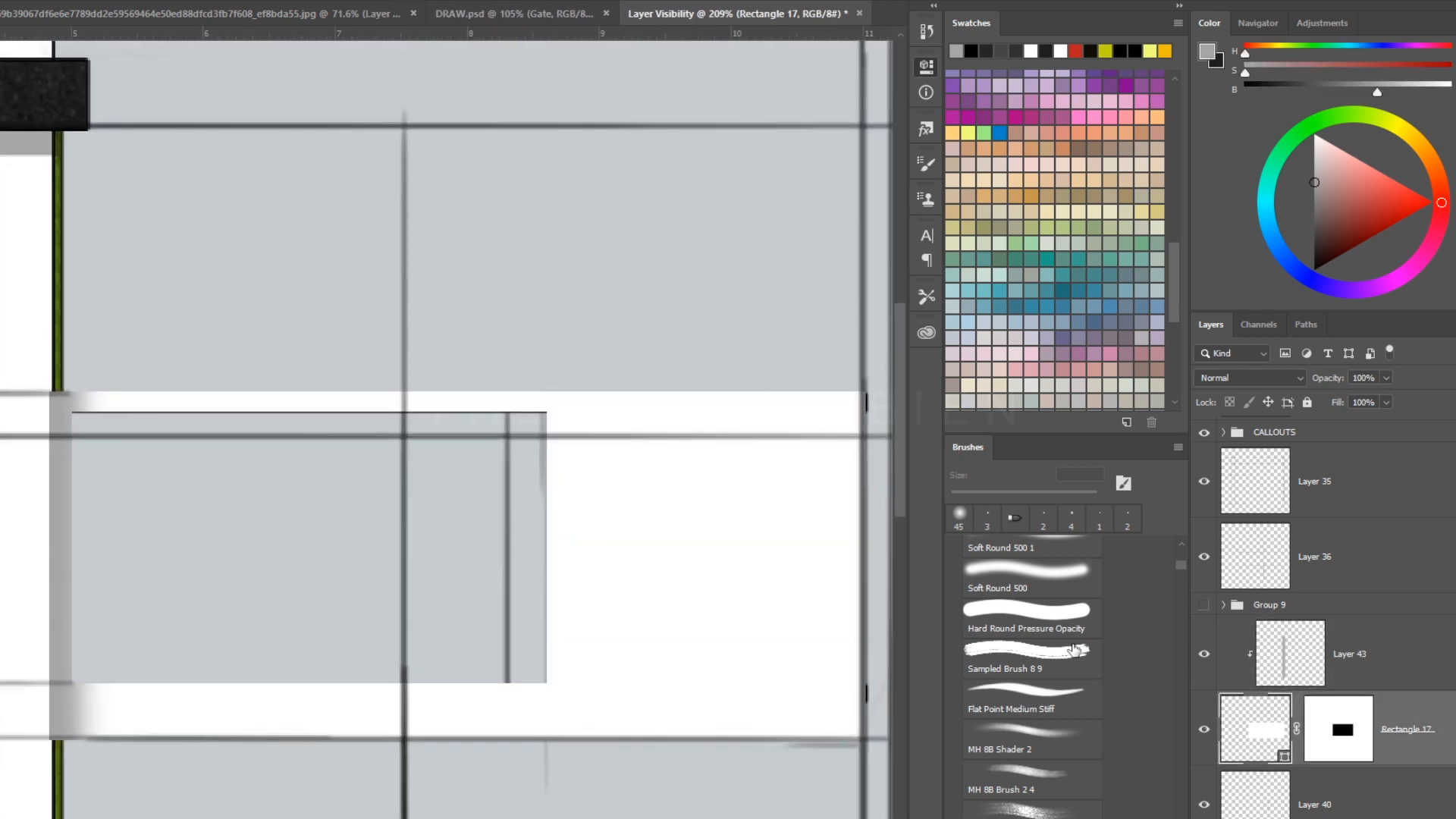
# Outline the door opening with a black-stroked rectangle and draw a grey rectangle in its right end.
pyautogui.click(101, 2)
pyautogui.moveTo(70, 410); pyautogui.dragTo(545, 683)
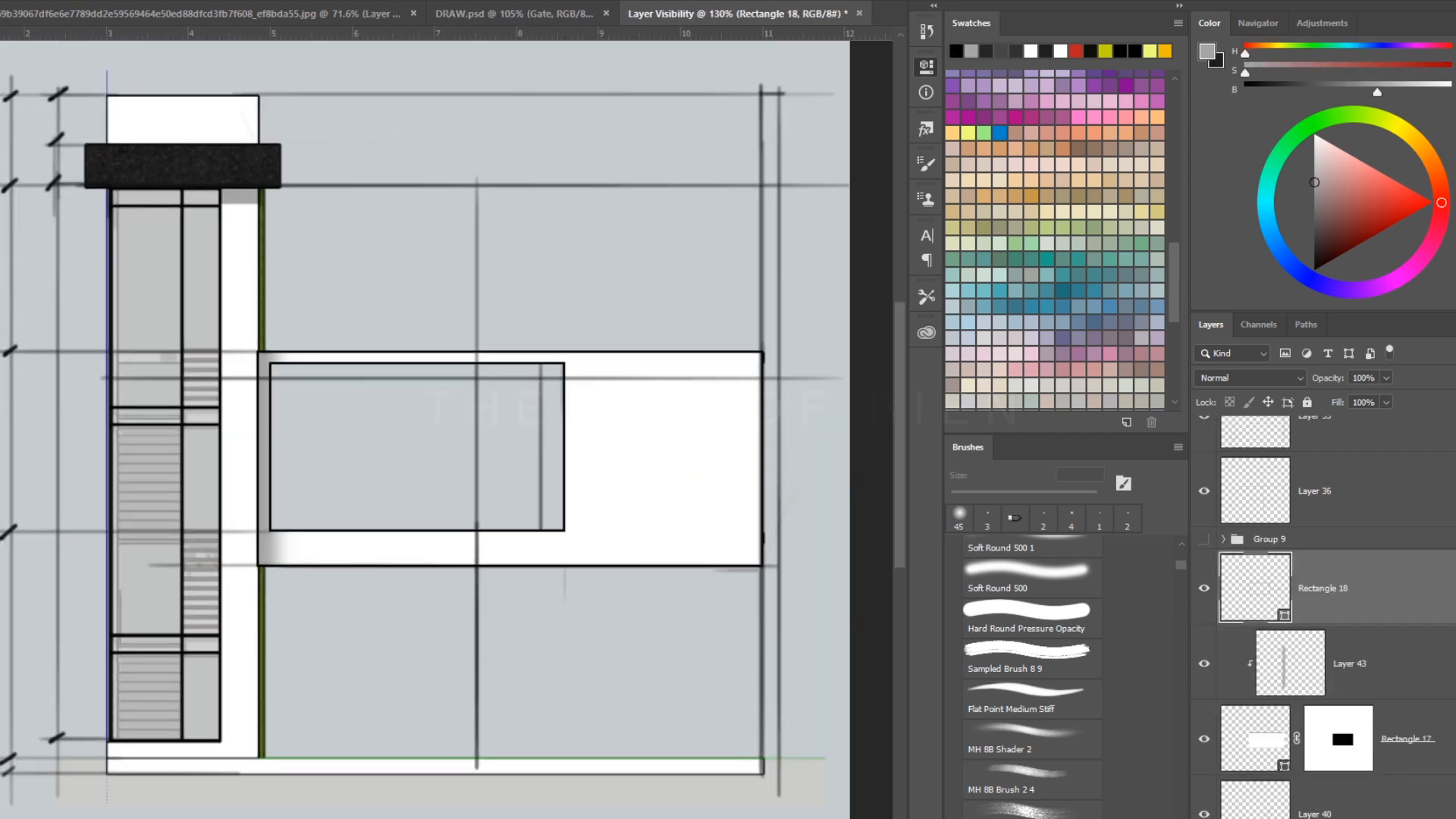
pyautogui.scroll(5, 604, 433)
pyautogui.scroll(-1, 536, 413)
pyautogui.press('u')
pyautogui.moveTo(241, 232)
pyautogui.mouseDown()
pyautogui.moveTo(371, 562)
pyautogui.moveTo(492, 668)
pyautogui.mouseUp()
pyautogui.press('v')
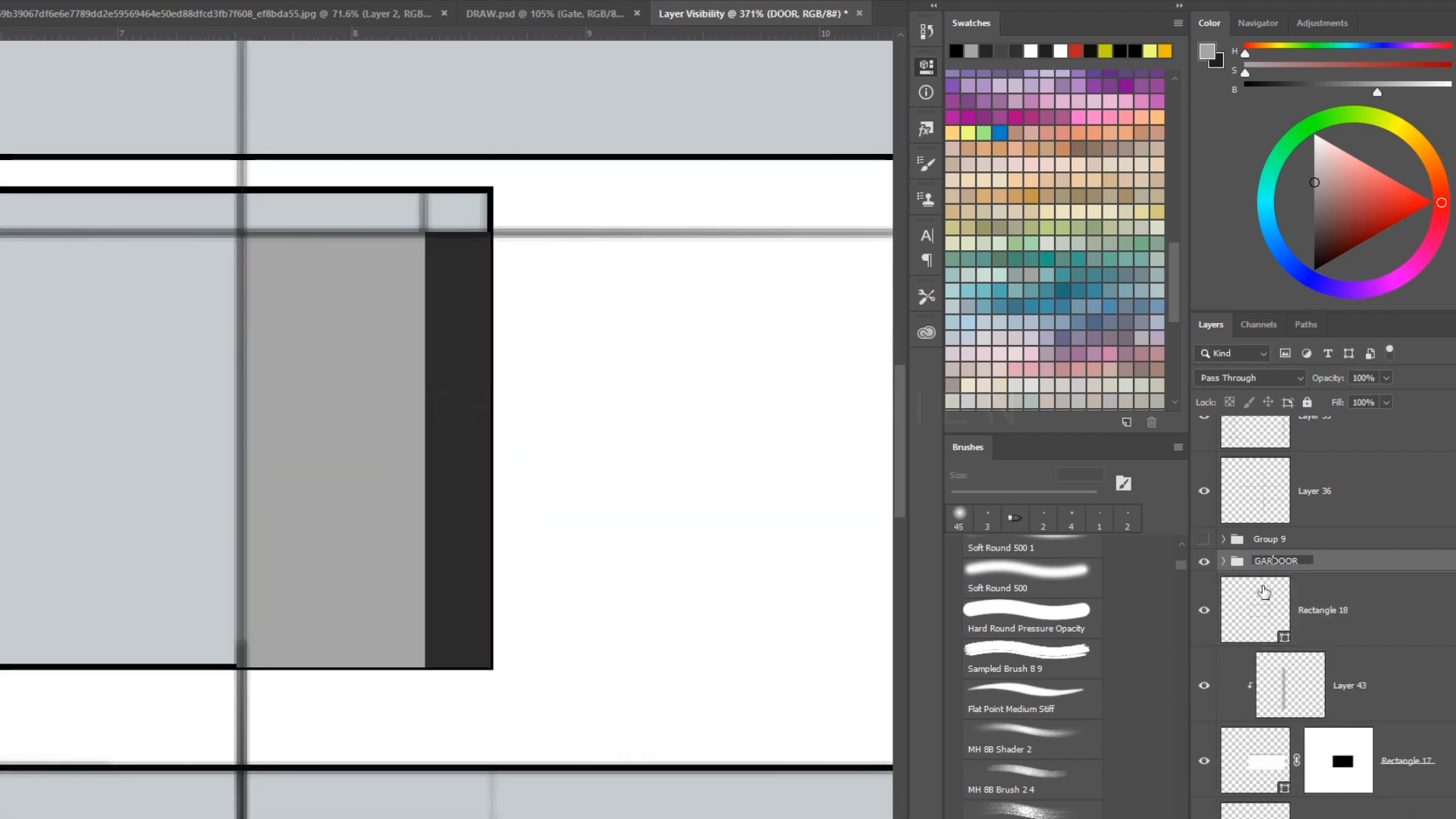
# Name the door's layer group GARAGE DOOR.
pyautogui.write('AGE')
pyautogui.press('Return')
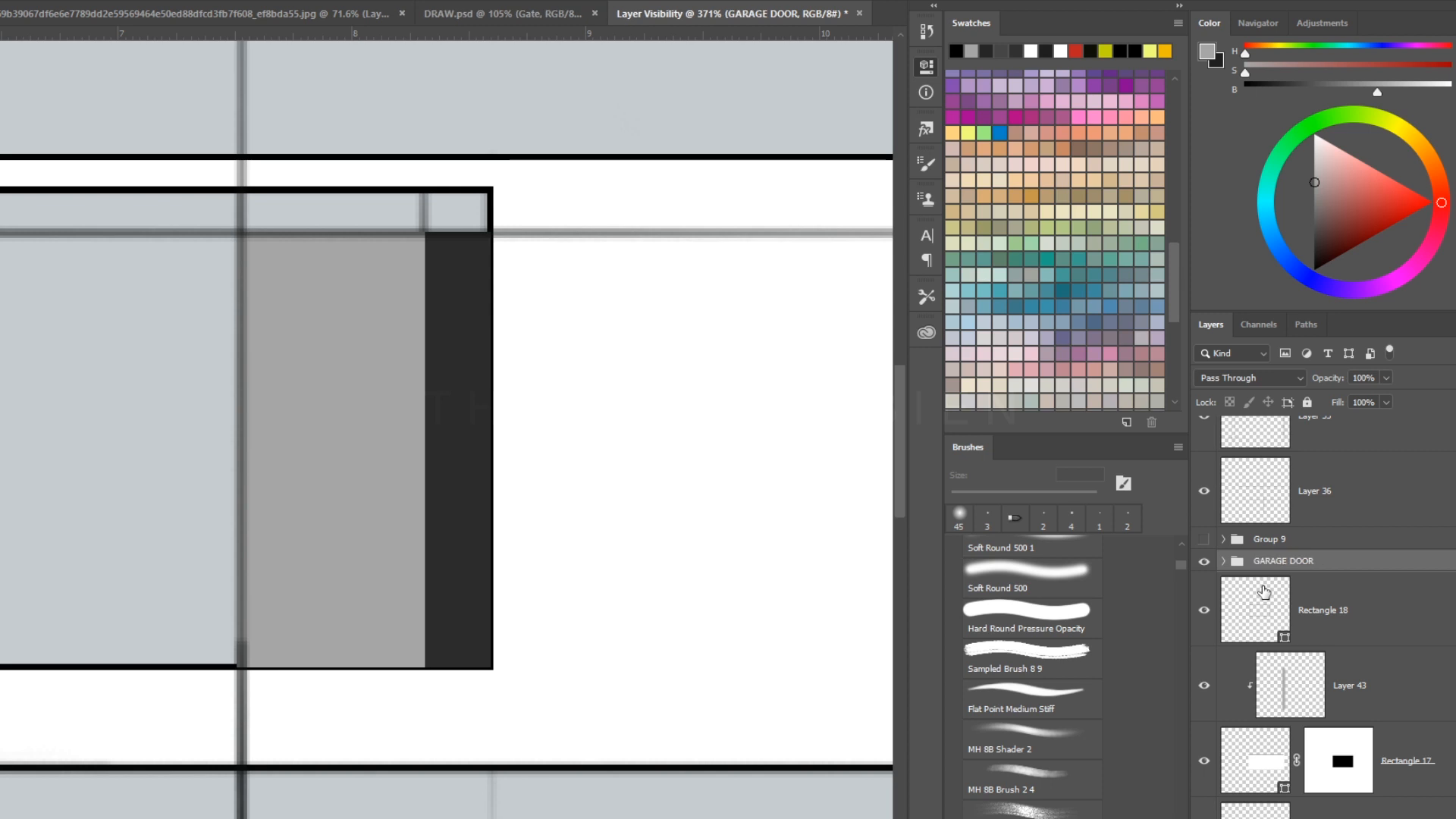
pyautogui.scroll(-2, 1339, 626)
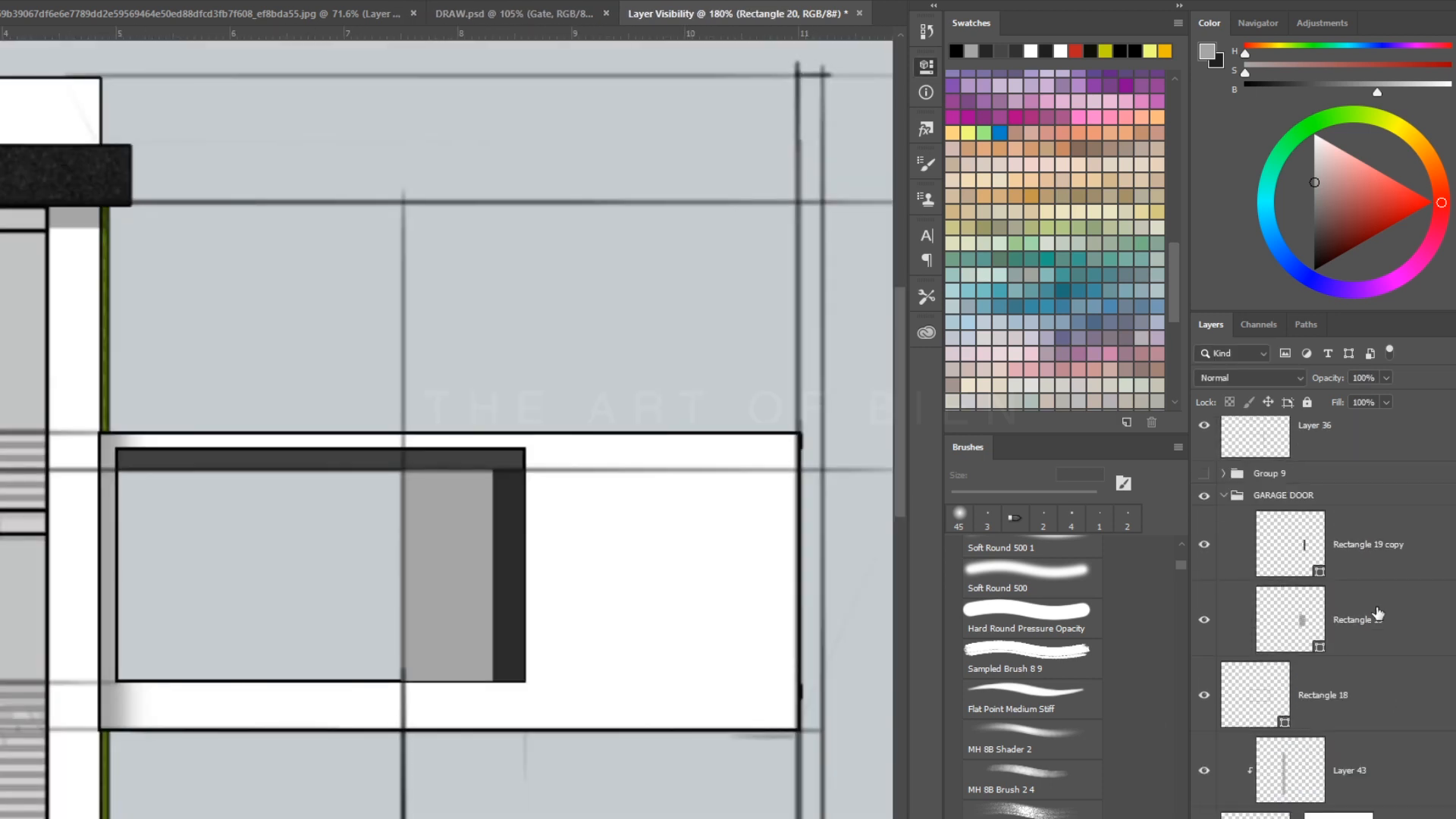
# Draw a narrow vertical slat rectangle down the left edge of the grey door panel.
pyautogui.press('b')
pyautogui.press('x')
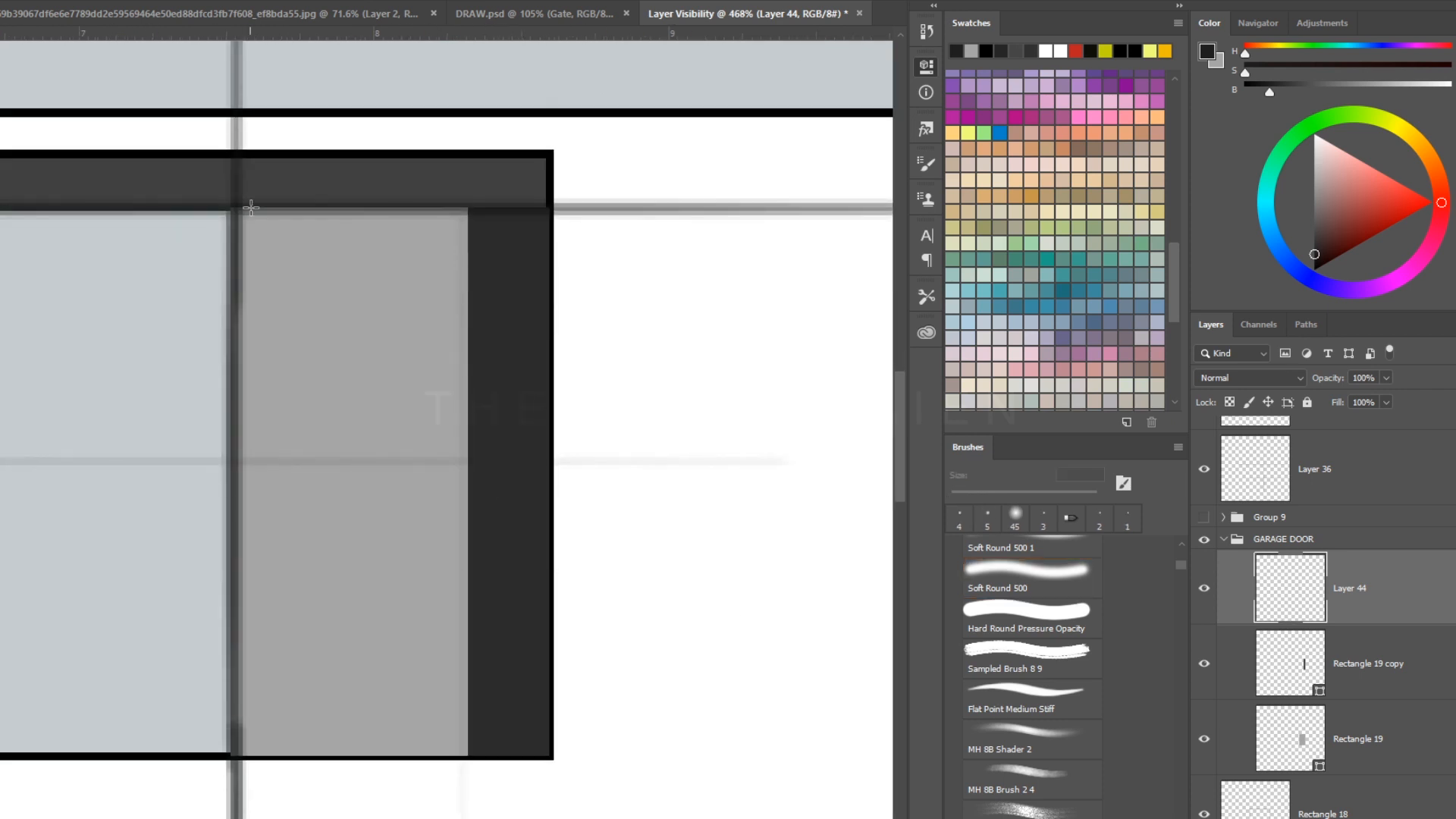
pyautogui.moveTo(245, 203); pyautogui.dragTo(262, 764)
pyautogui.moveTo(1050, 612); pyautogui.dragTo(1048, 633)
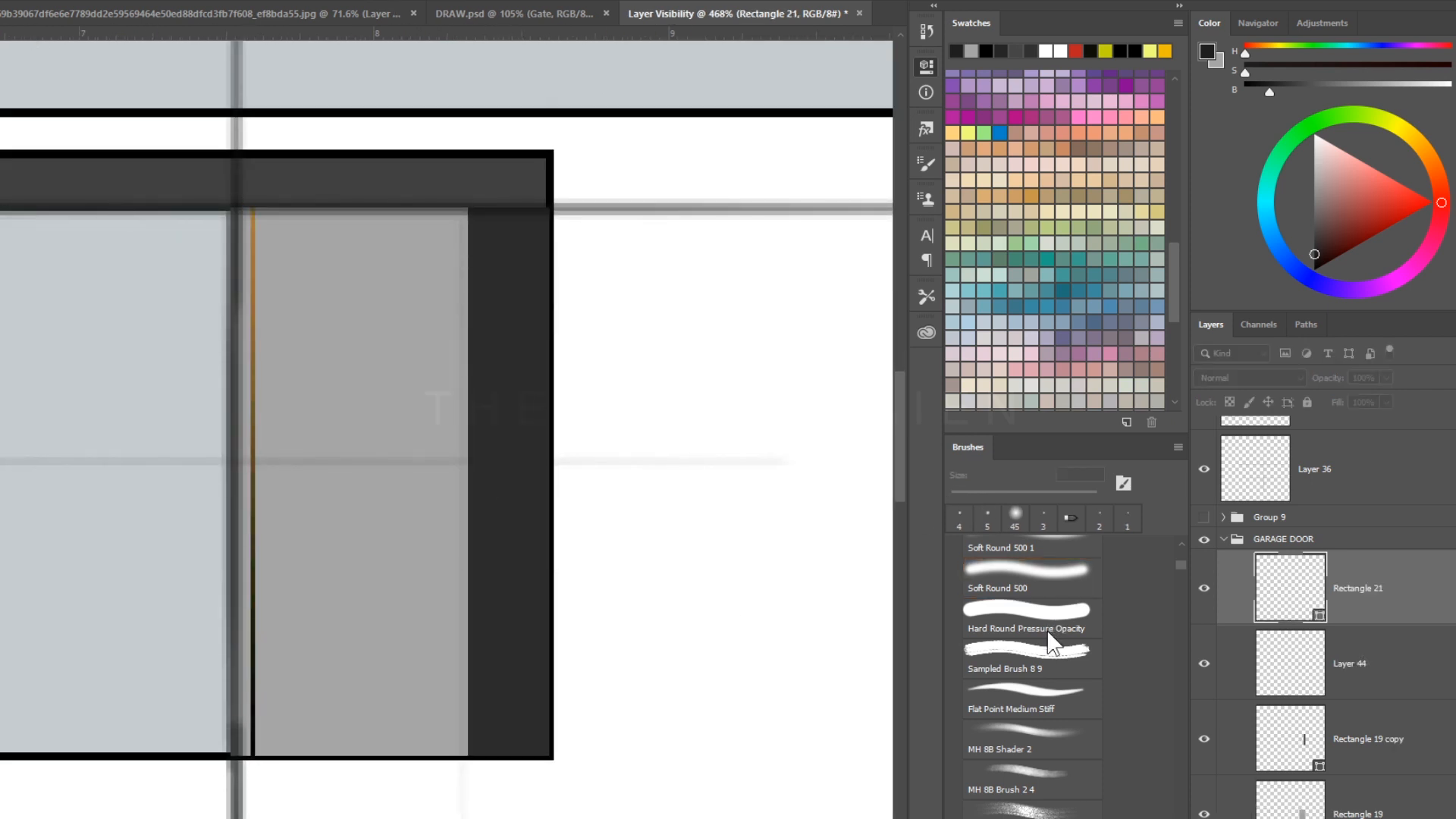
# Edit the slat's gradient fill to run from white at the top to black at the bottom.
pyautogui.press('Return')
pyautogui.moveTo(223, 434); pyautogui.dragTo(413, 491)
pyautogui.moveTo(73, 190); pyautogui.dragTo(124, 191)
pyautogui.doubleClick(124, 191)
pyautogui.click(872, 560)
pyautogui.press('Return')
# Duplicate the gradient slats side by side across the grey door panel.
pyautogui.scroll(-5, 289, 289)
pyautogui.moveTo(310, 520); pyautogui.dragTo(348, 529)
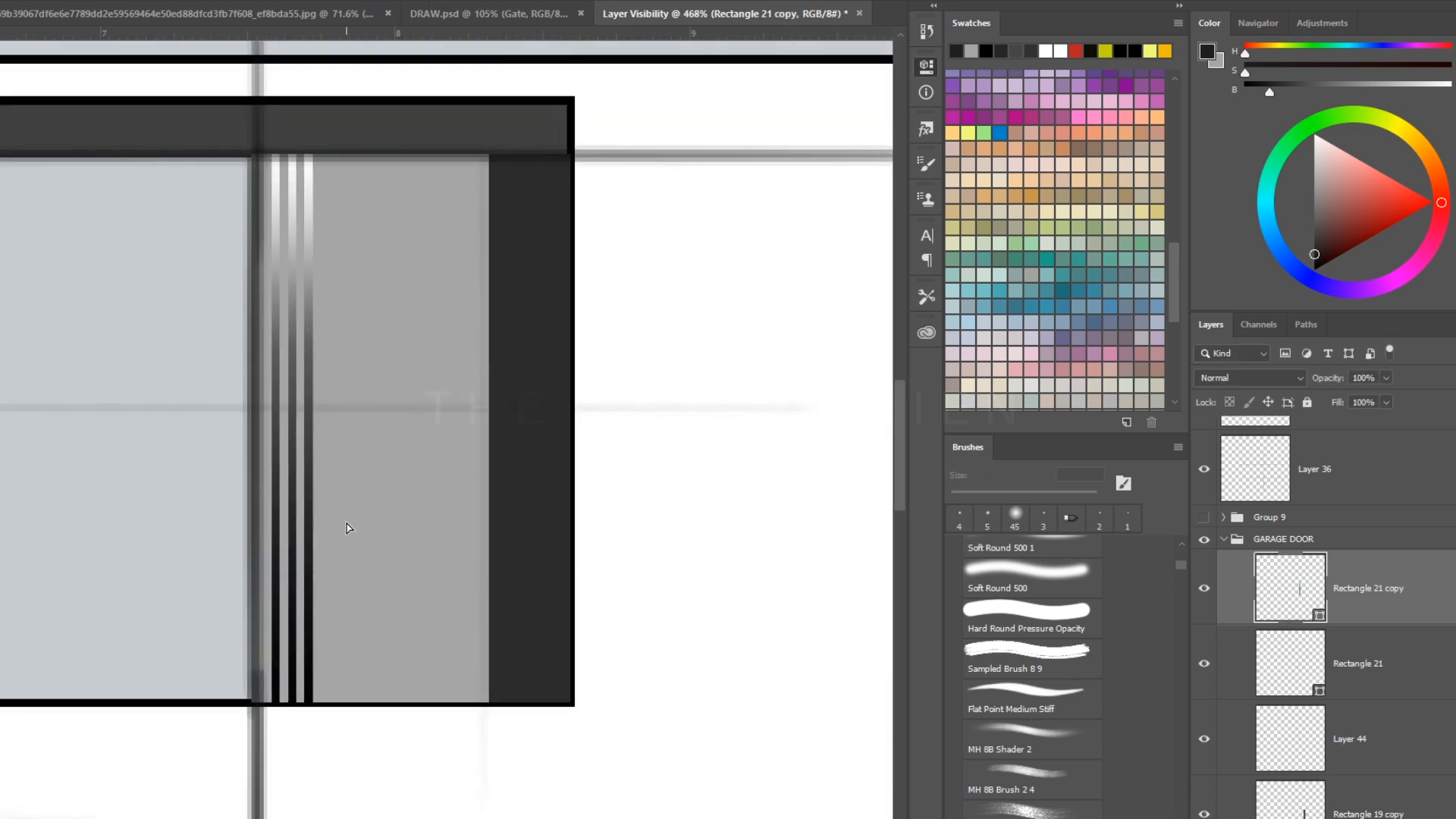
pyautogui.scroll(-10, 535, 459)
pyautogui.scroll(10, 536, 456)
pyautogui.hotkey('ctrl', 'alt', 'z')
pyautogui.hotkey('ctrl', 'alt', 'z')
pyautogui.moveTo(319, 645); pyautogui.dragTo(403, 666)
# Merge the duplicated slat shapes into a single layer.
pyautogui.hotkey('alt', 'shift', '[')
pyautogui.hotkey('alt', 'shift', '[')
pyautogui.hotkey('ctrl', 'e')
pyautogui.keyDown('shift'); pyautogui.click(1386, 752); pyautogui.keyUp('shift')
pyautogui.hotkey('ctrl', 'e')
pyautogui.scroll(-5, 397, 491)
pyautogui.scroll(3, 533, 395)
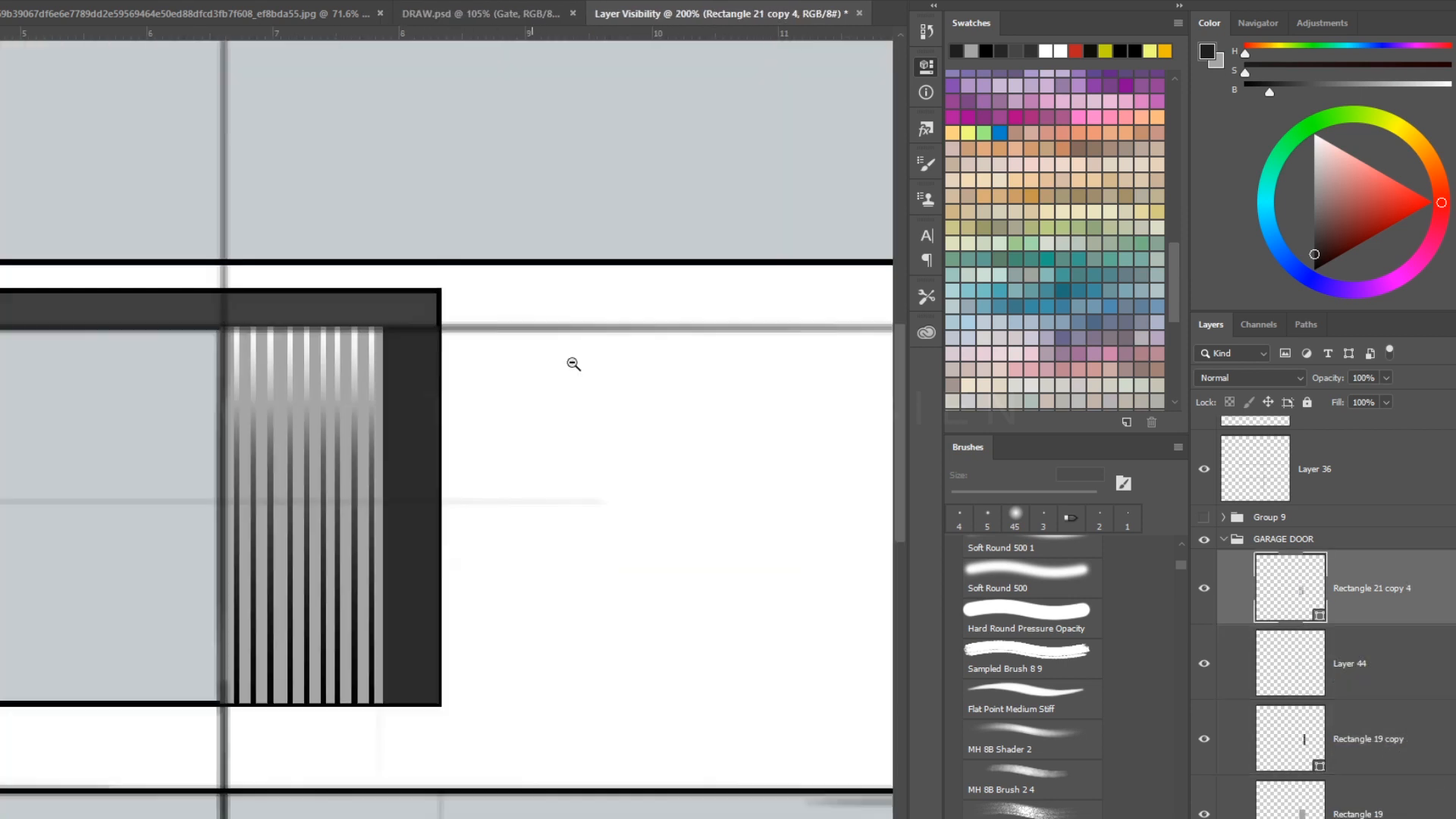
# Reduce the slat layer's opacity and paint thin dark vertical strokes over the slats on a new layer.
pyautogui.moveTo(1384, 382); pyautogui.dragTo(1337, 410)
pyautogui.scroll(3, 163, 581)
pyautogui.hotkey('ctrl', 'shift', 'alt', 'n')
pyautogui.press('b')
pyautogui.press('[')
pyautogui.moveTo(458, 231); pyautogui.dragTo(457, 775)
pyautogui.hotkey('ctrl', 'z')
pyautogui.press('[')
pyautogui.moveTo(447, 230)
pyautogui.mouseDown()
pyautogui.moveTo(448, 758)
pyautogui.moveTo(423, 761)
pyautogui.mouseUp()
pyautogui.moveTo(412, 231); pyautogui.dragTo(412, 753)
pyautogui.moveTo(403, 230); pyautogui.dragTo(403, 753)
# Duplicate the dark strokes across the rest of the door panel and merge the stroke and slat layers into one.
pyautogui.press('v')
pyautogui.moveTo(494, 673)
pyautogui.mouseDown()
pyautogui.moveTo(423, 670)
pyautogui.moveTo(318, 701)
pyautogui.mouseUp()
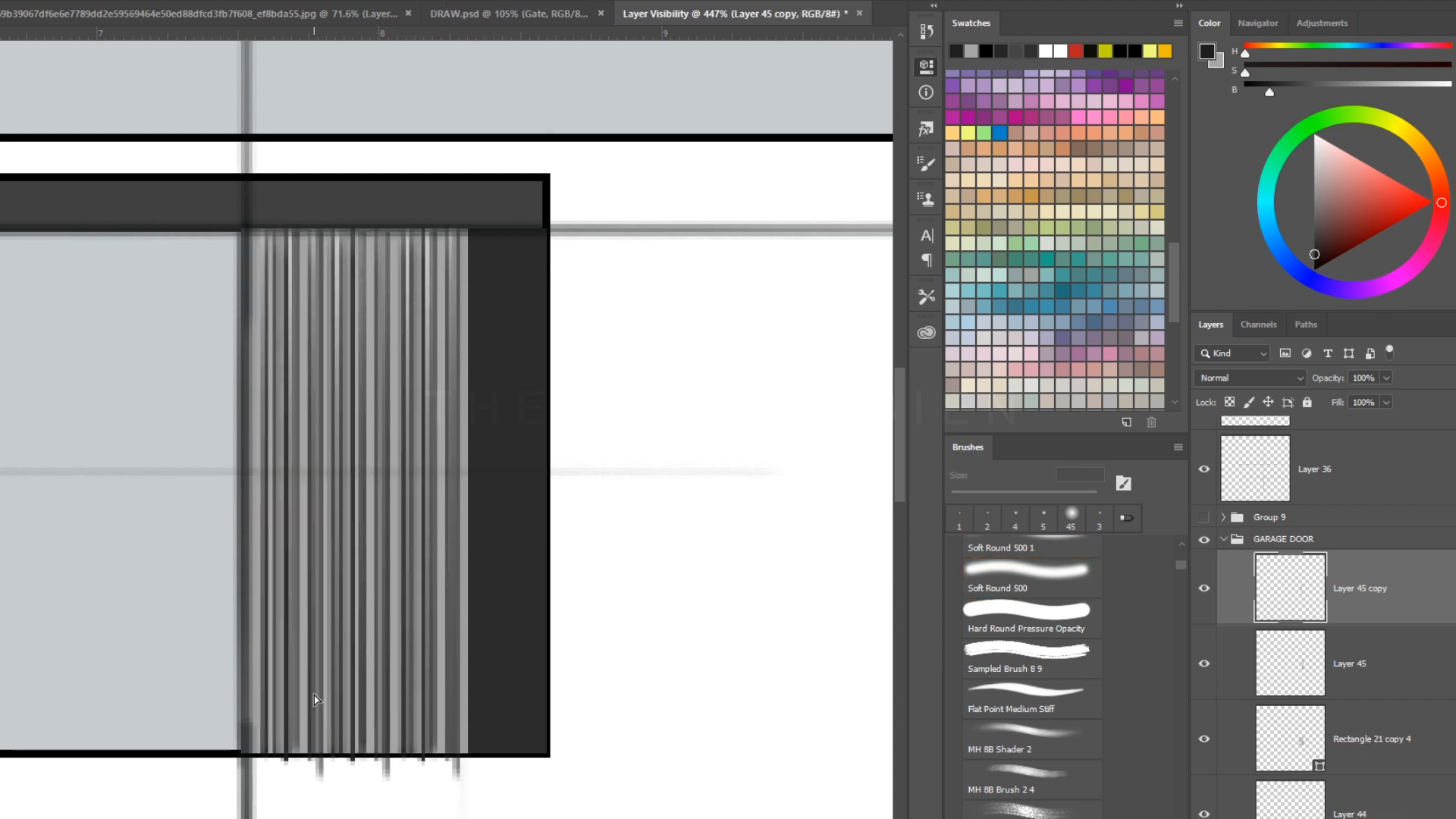
pyautogui.moveTo(489, 576); pyautogui.dragTo(514, 553)
pyautogui.keyDown('shift'); pyautogui.click(1289, 730); pyautogui.keyUp('shift')
pyautogui.hotkey('ctrl', 'e')
pyautogui.click(1289, 663)
pyautogui.keyDown('shift'); pyautogui.click(1290, 588); pyautogui.keyUp('shift')
pyautogui.hotkey('ctrl', 'e')
pyautogui.press('x')
pyautogui.press(']')
pyautogui.press(']')
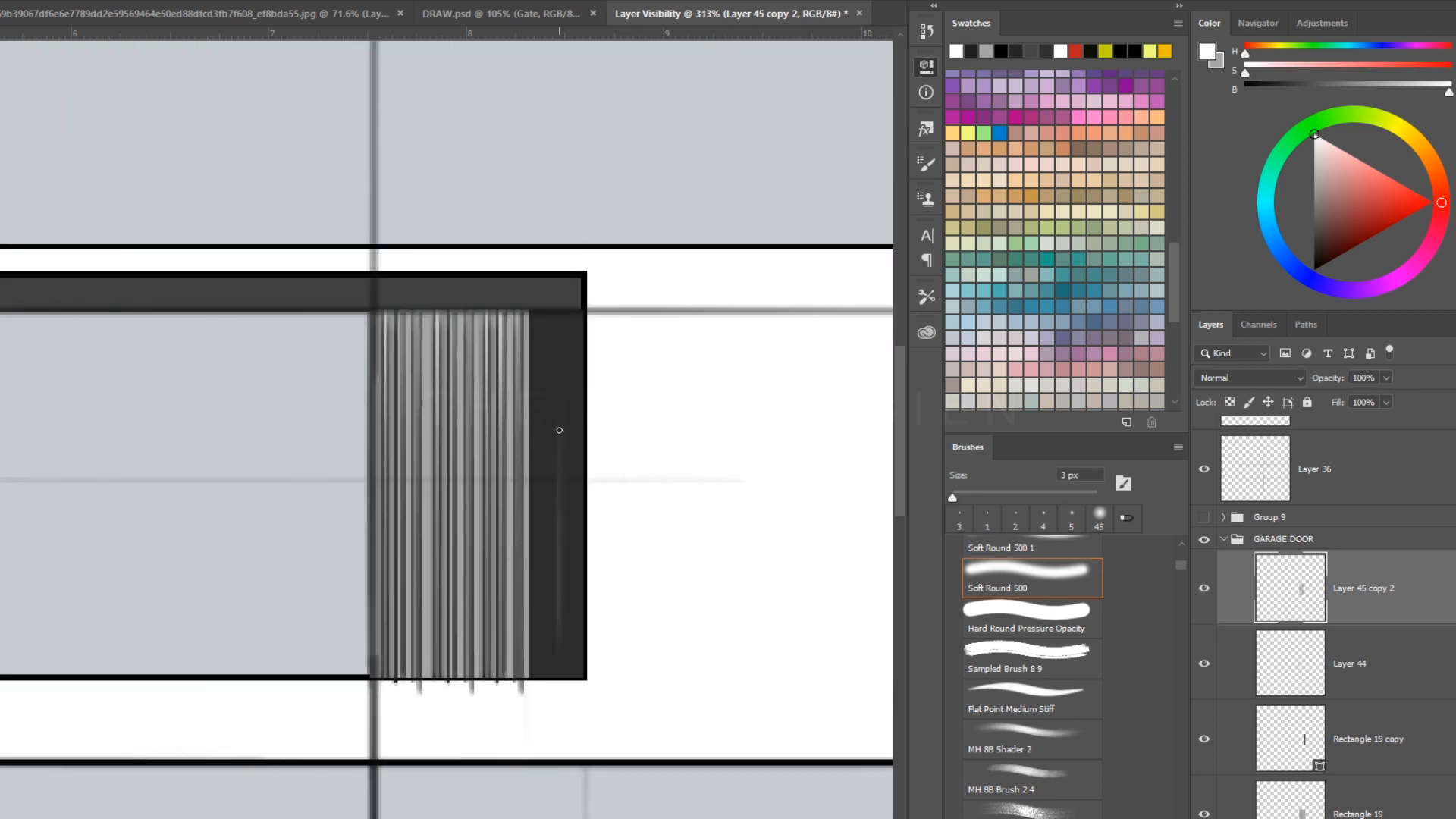
pyautogui.hotkey('ctrl', 'z')
pyautogui.hotkey('ctrl', 'z')
pyautogui.hotkey('ctrl', 'z')
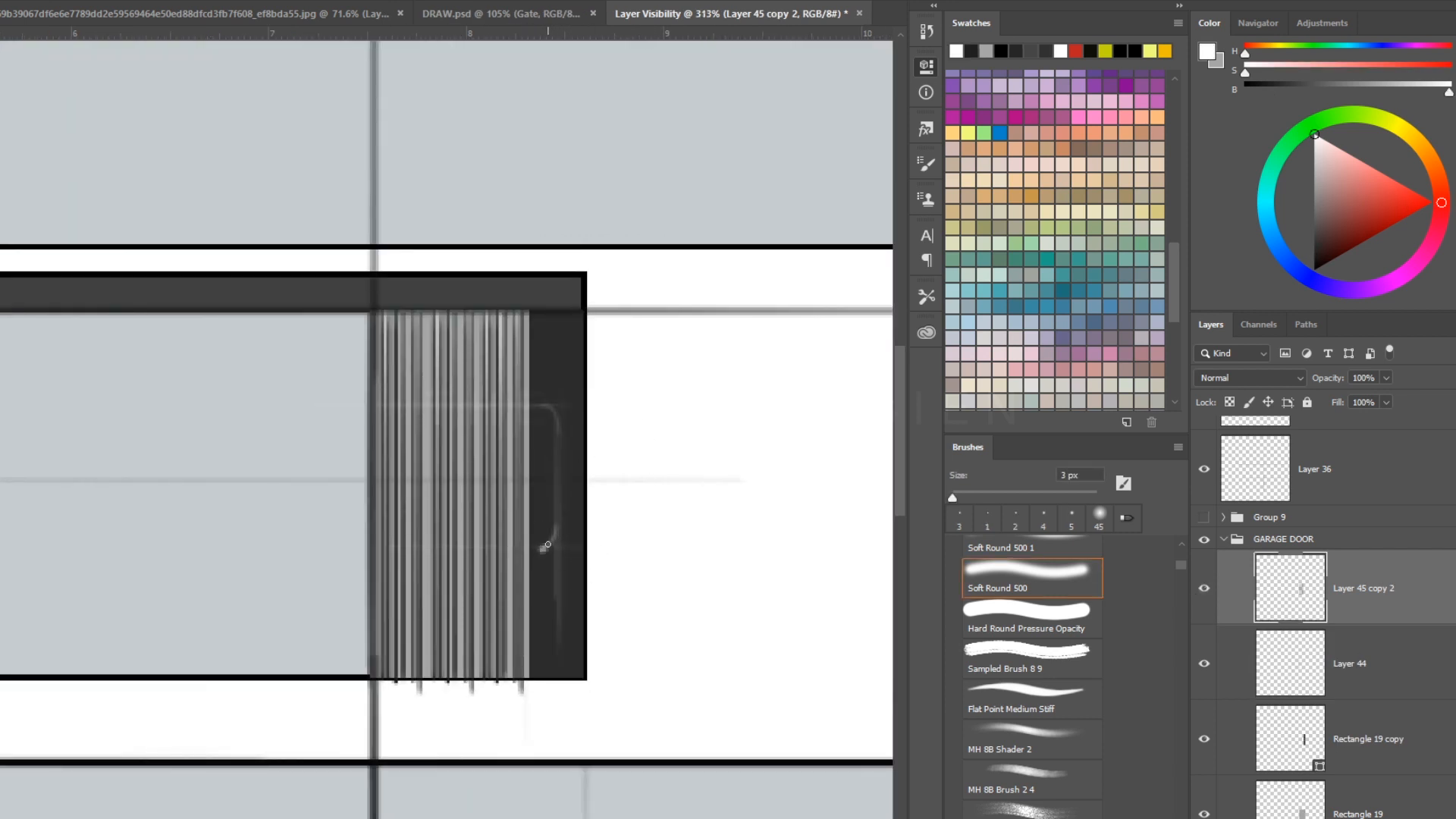
pyautogui.hotkey('ctrl', 'z')
pyautogui.hotkey('ctrl', 'z')
pyautogui.hotkey('ctrl', 'z')
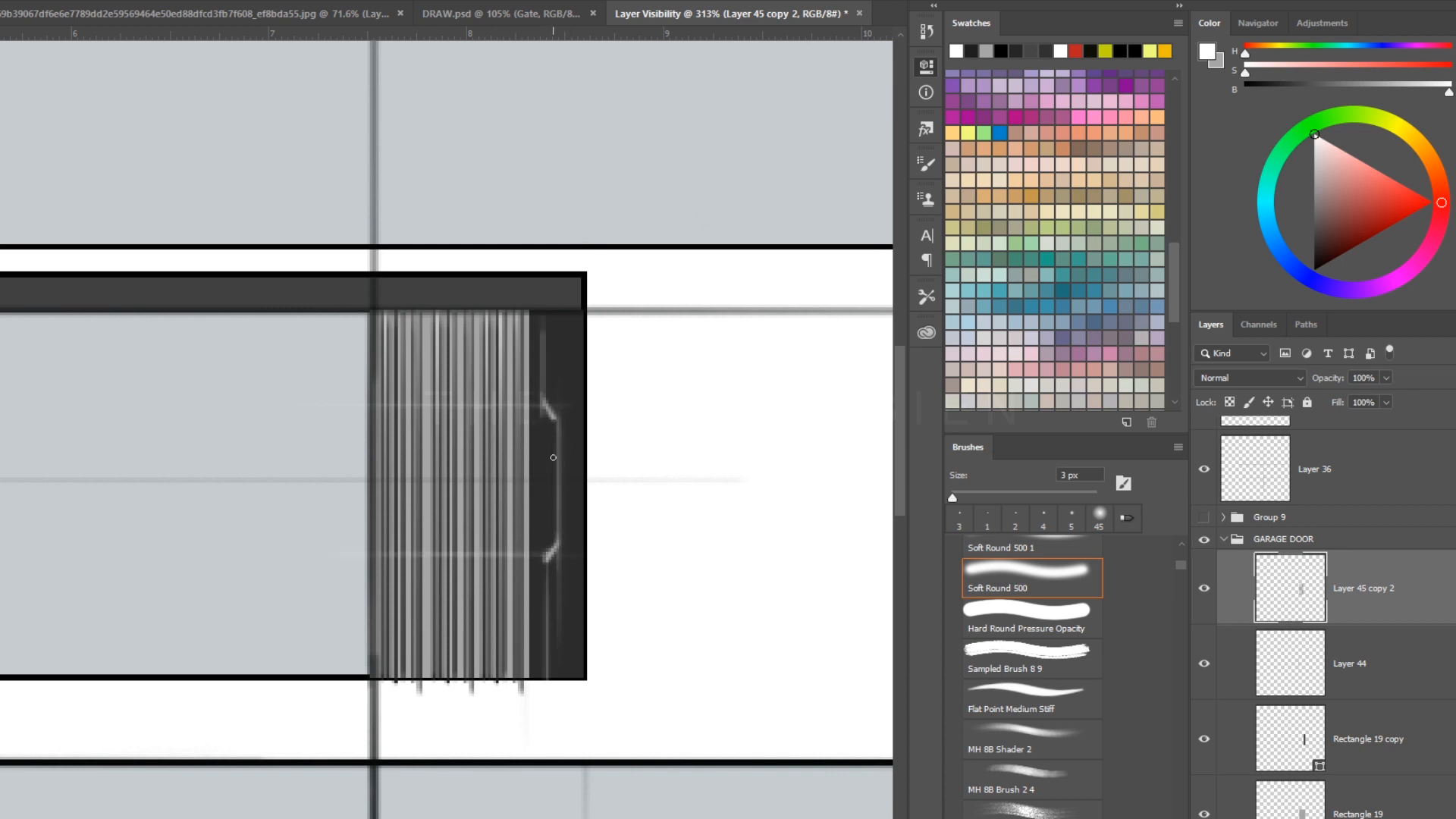
pyautogui.scroll(2, 615, 439)
pyautogui.hotkey('ctrl', 'z')
pyautogui.hotkey('ctrl', 'z')
pyautogui.moveTo(287, 321); pyautogui.dragTo(558, 320)
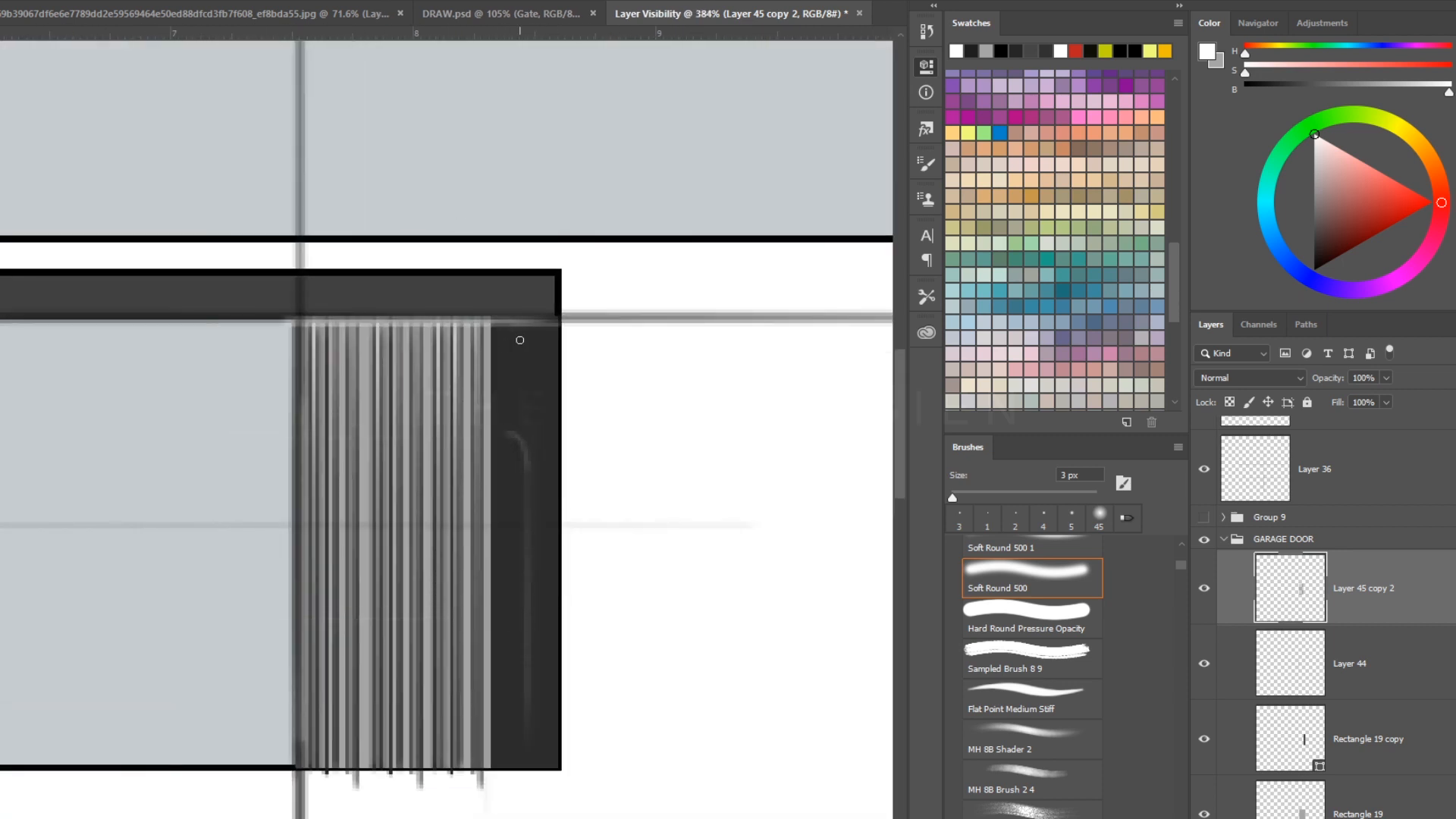
pyautogui.scroll(-6, 568, 390)
pyautogui.scroll(3, 589, 399)
pyautogui.hotkey('ctrl', 'z')
pyautogui.hotkey('ctrl', 'z')
pyautogui.hotkey('ctrl', 'z')
pyautogui.hotkey('ctrl', 'z')
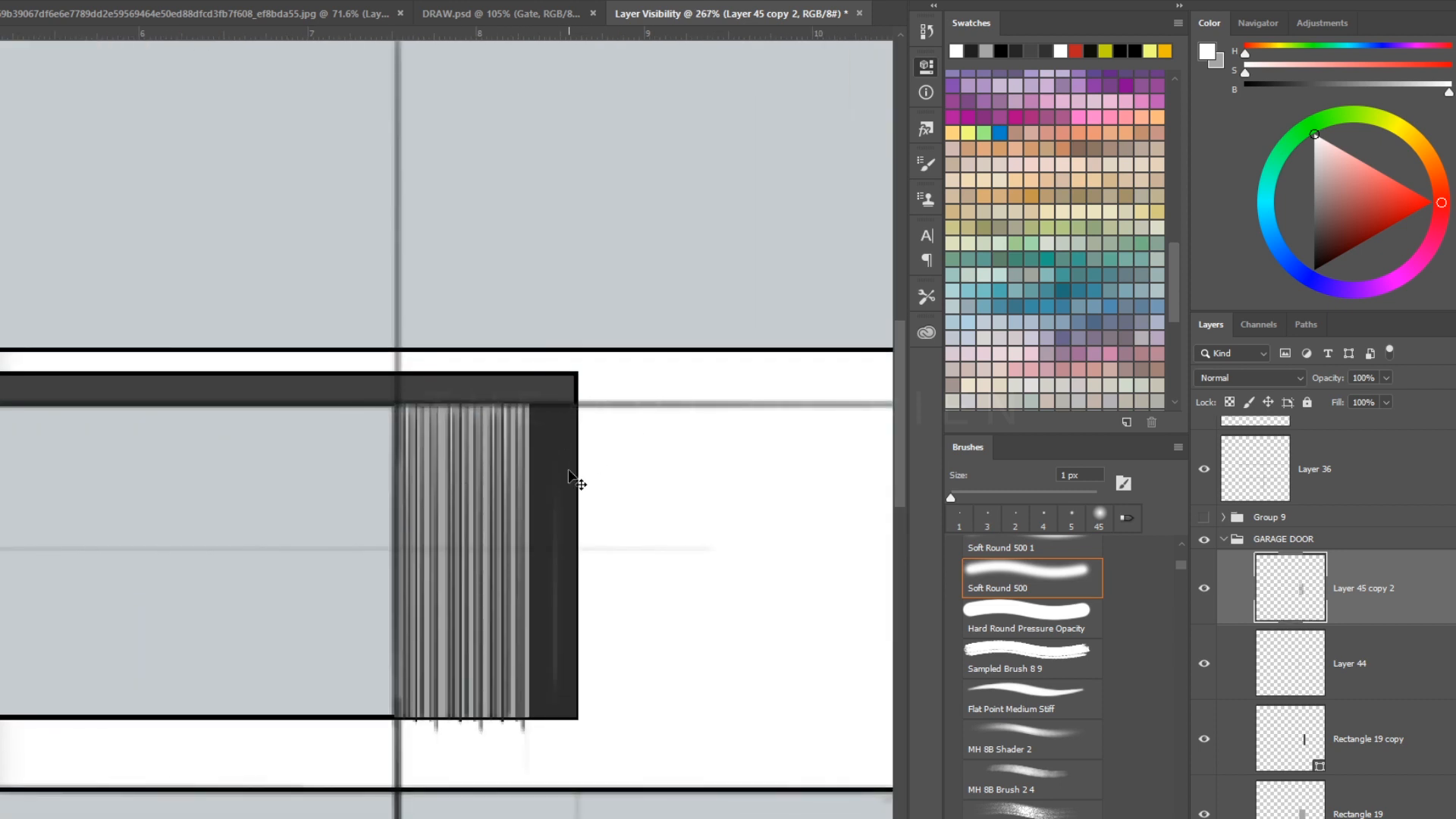
# Paint a 1 px white highlight along the top of the slatted panel and a dark line down its left edge.
pyautogui.moveTo(391, 405); pyautogui.dragTo(571, 405)
pyautogui.moveTo(394, 407); pyautogui.dragTo(394, 719)
pyautogui.hotkey('ctrl', 'z')
pyautogui.keyDown('alt'); pyautogui.click(571, 525); pyautogui.keyUp('alt')
pyautogui.moveTo(395, 405); pyautogui.dragTo(395, 726)
# Paint a white vertical post beside the slatted panel's left edge and edge both its sides with 3 px black lines.
pyautogui.keyDown('alt'); pyautogui.click(679, 594); pyautogui.keyUp('alt')
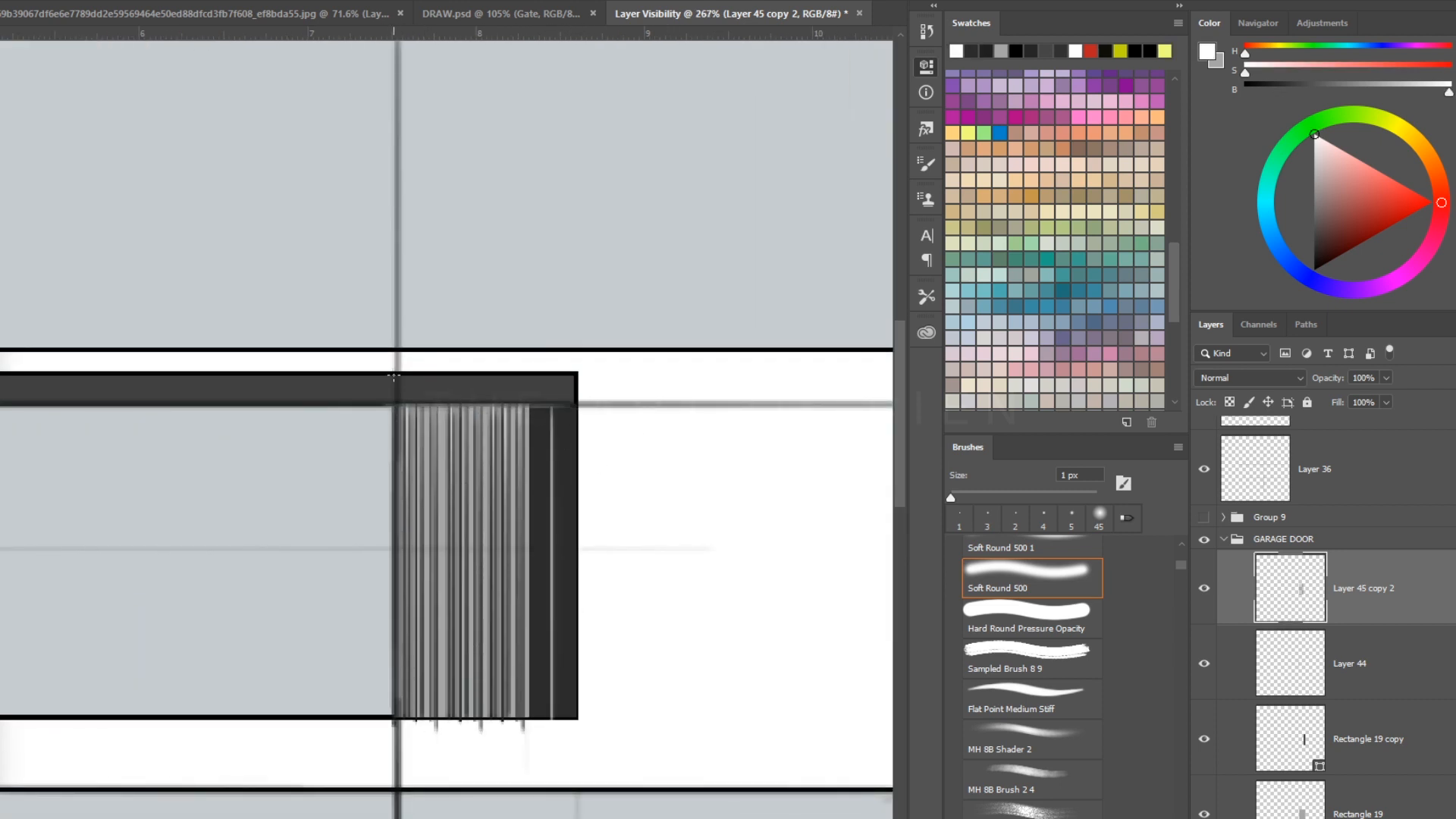
pyautogui.moveTo(390, 380); pyautogui.dragTo(391, 722)
pyautogui.keyDown('alt'); pyautogui.click(543, 440); pyautogui.keyUp('alt')
pyautogui.keyDown('alt'); pyautogui.click(404, 372); pyautogui.keyUp('alt')
pyautogui.press('[')
pyautogui.press('[')
pyautogui.press('[')
pyautogui.press('[')
pyautogui.moveTo(397, 376); pyautogui.dragTo(396, 743)
pyautogui.moveTo(383, 376); pyautogui.dragTo(382, 737)
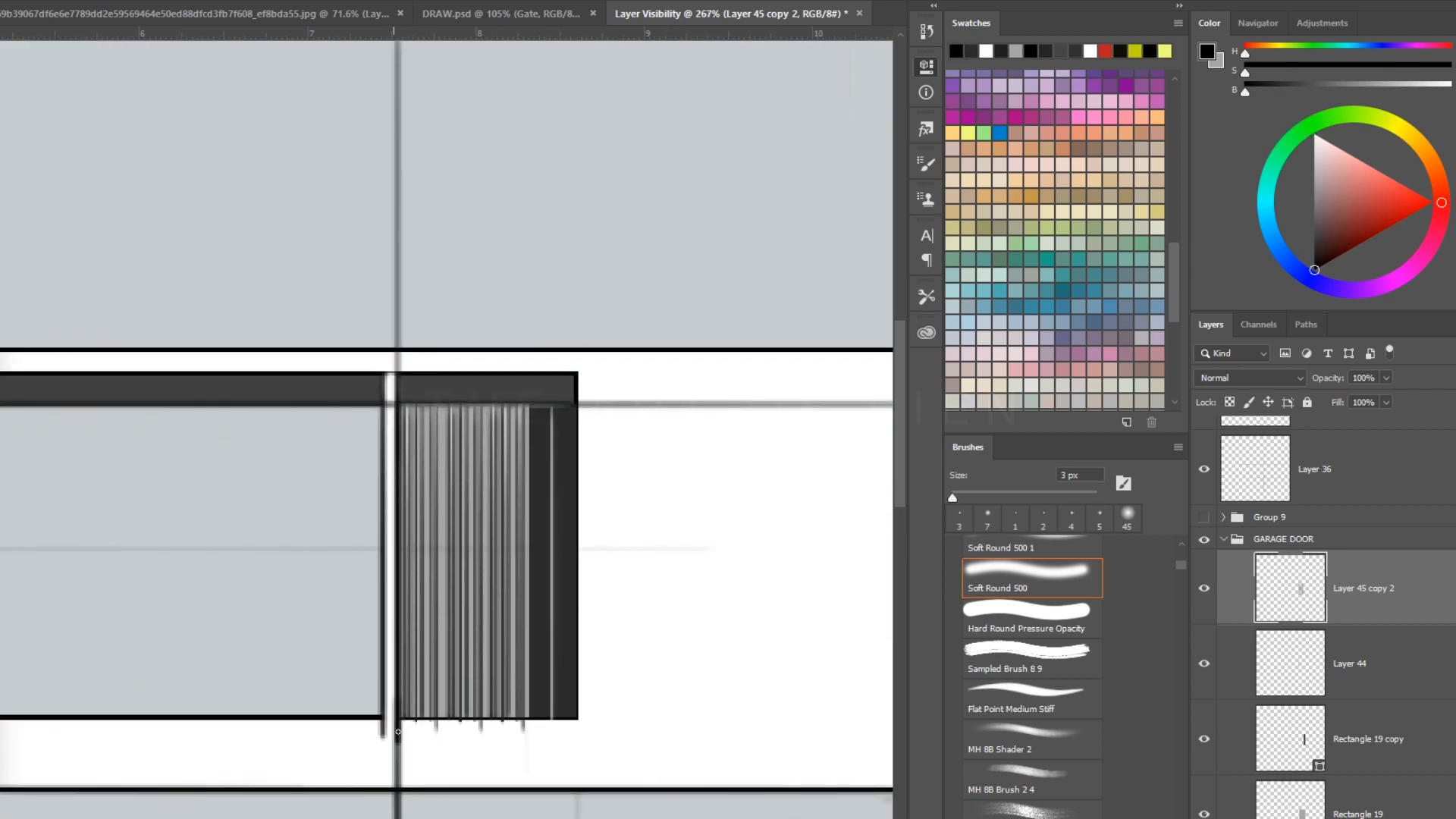
# Cover the slat strokes overshooting below the panel with white paint and retouch the white vertical post beside it.
pyautogui.keyDown('alt'); pyautogui.click(434, 696); pyautogui.keyUp('alt')
pyautogui.moveTo(577, 725); pyautogui.dragTo(242, 722)
pyautogui.keyDown('alt'); pyautogui.click(430, 382); pyautogui.keyUp('alt')
pyautogui.moveTo(390, 382); pyautogui.dragTo(389, 718)
pyautogui.keyDown('alt'); pyautogui.click(390, 455); pyautogui.keyUp('alt')
# Paint a 2 px dark line along the bottom edge of the slatted panel and the adjoining opening.
pyautogui.keyDown('alt'); pyautogui.click(543, 698); pyautogui.keyUp('alt')
pyautogui.press('[')
pyautogui.press('[')
pyautogui.press('[')
pyautogui.press('[')
pyautogui.moveTo(578, 715); pyautogui.dragTo(164, 715)
pyautogui.scroll(-5, 453, 550)
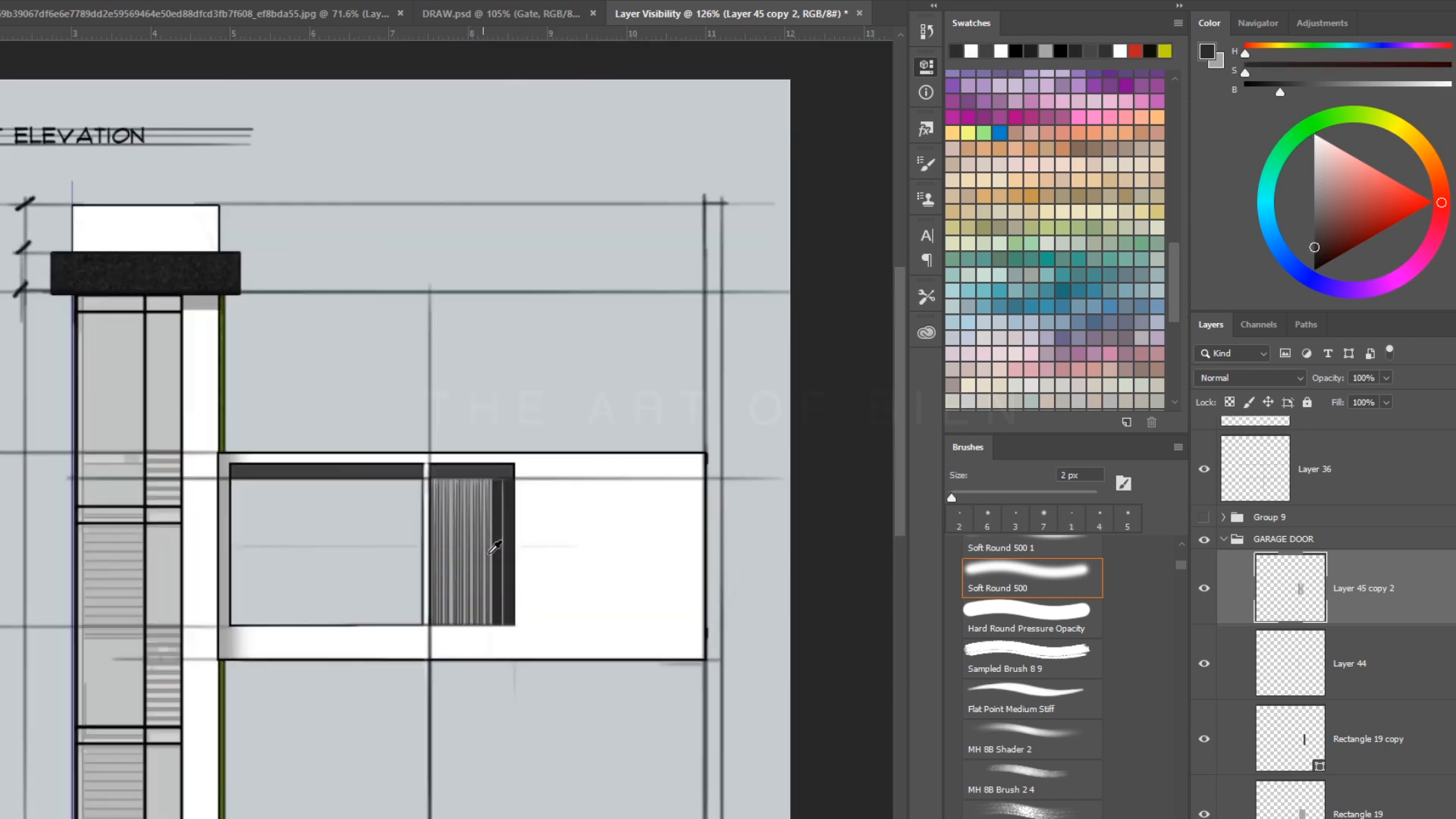
pyautogui.moveTo(388, 414); pyautogui.dragTo(453, 338)
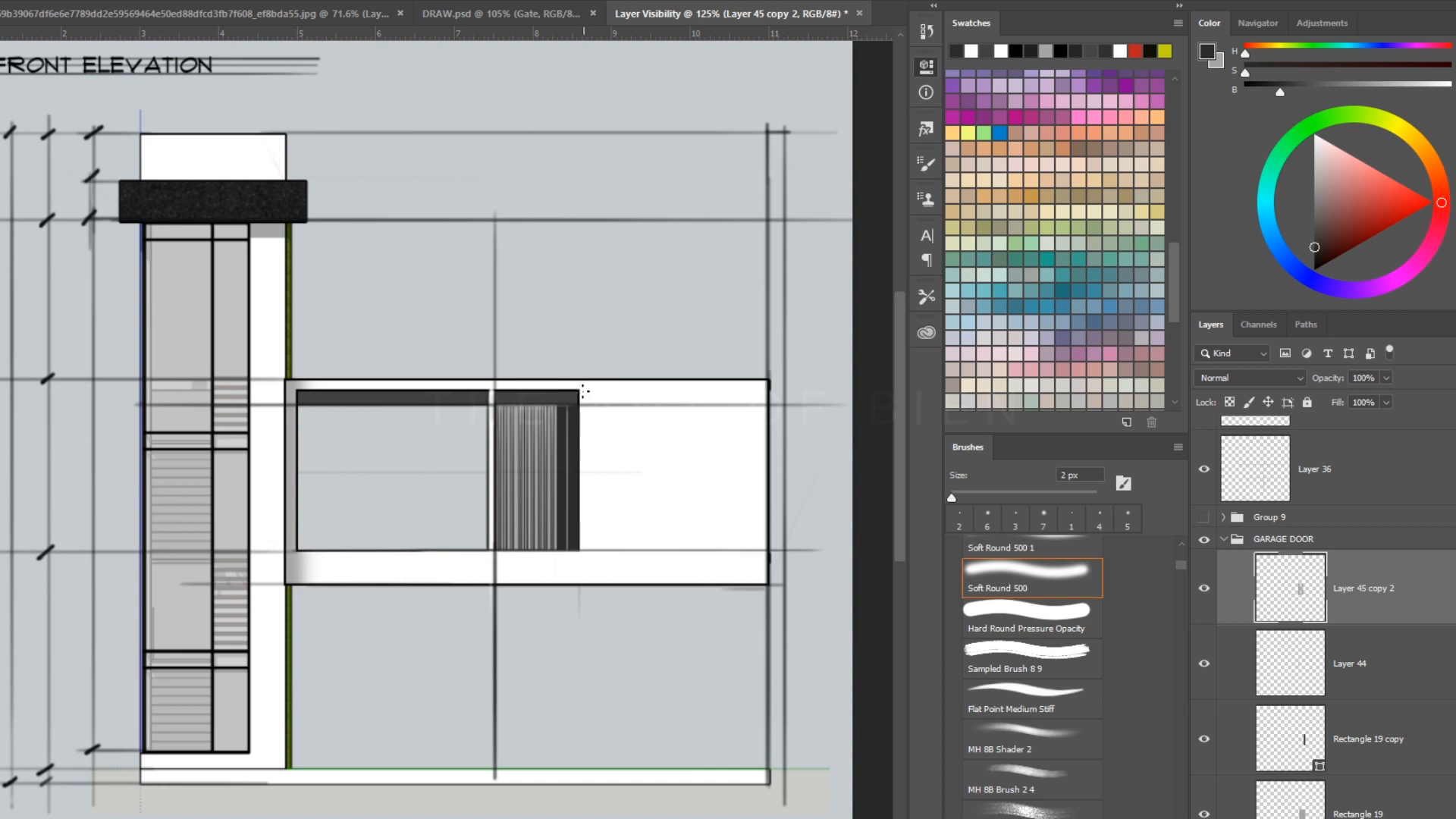
pyautogui.scroll(-1, 603, 387)
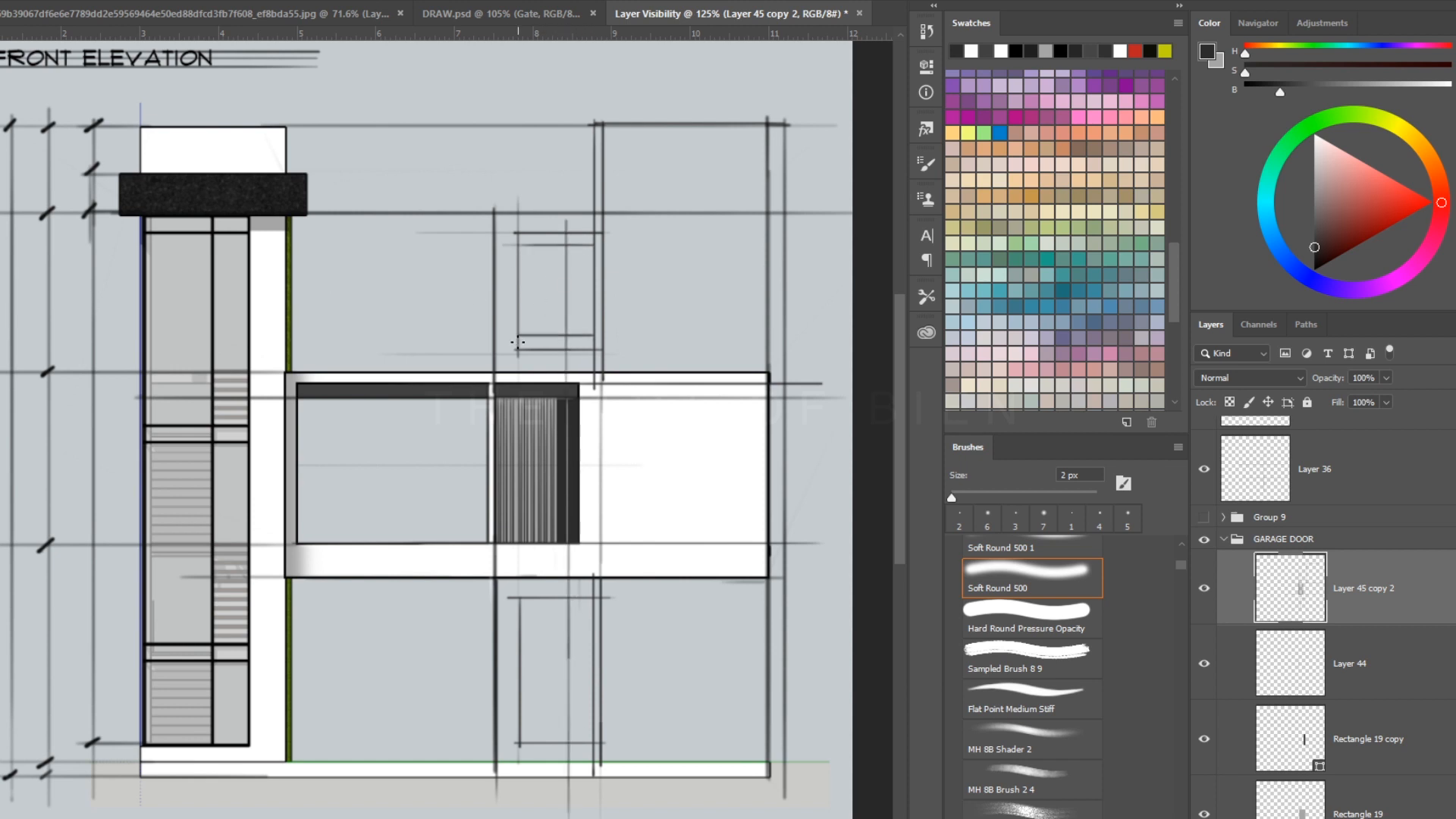
# Scale the wood plank texture down and position it over the wall area beside the sketched upper window.
pyautogui.press('z')
pyautogui.moveTo(724, 360)
pyautogui.mouseDown()
pyautogui.moveTo(705, 370)
pyautogui.moveTo(726, 437)
pyautogui.mouseUp()
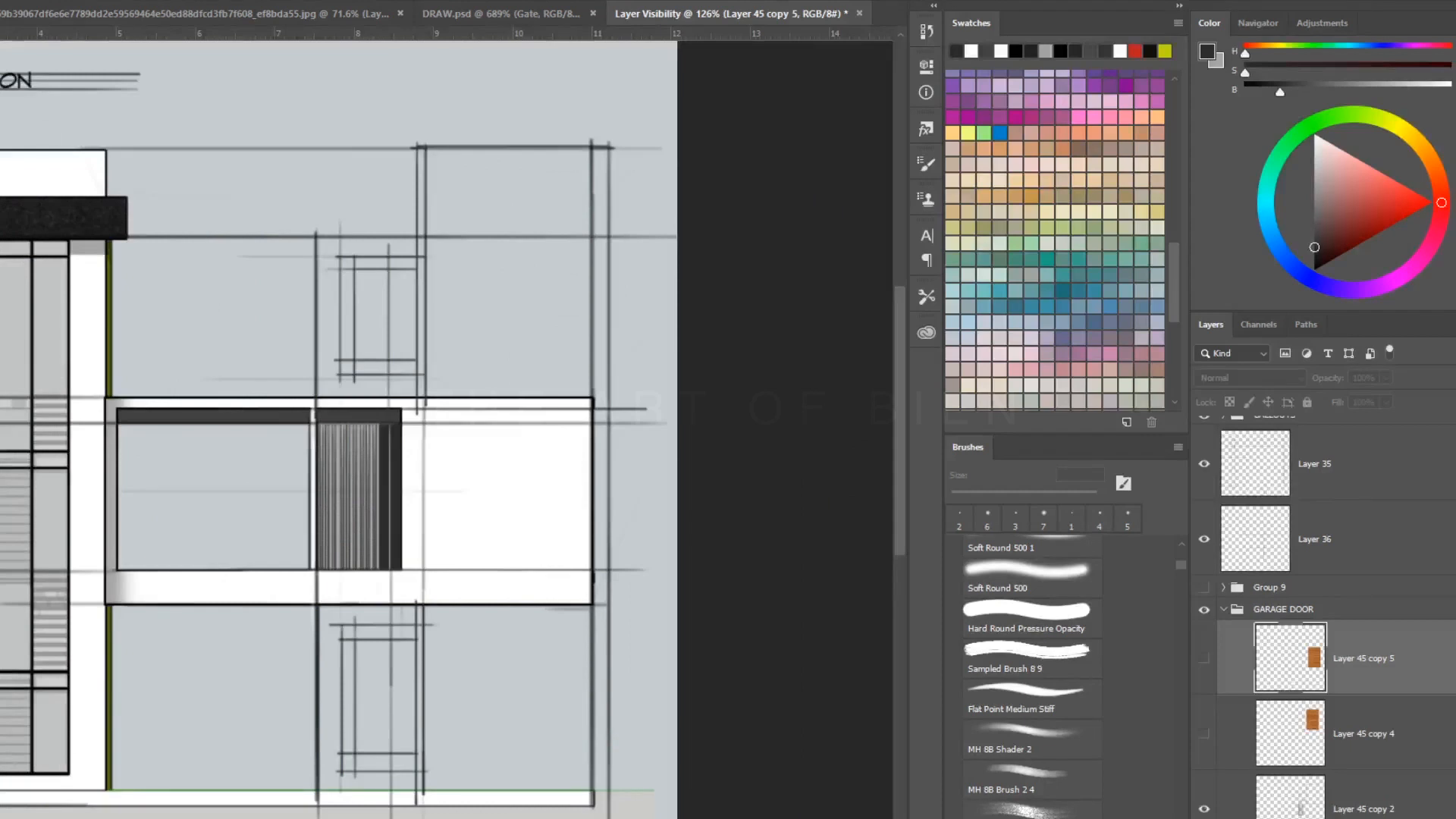
pyautogui.moveTo(513, 362)
pyautogui.mouseDown()
pyautogui.moveTo(543, 309)
pyautogui.moveTo(637, 583)
pyautogui.mouseUp()
pyautogui.scroll(3, 638, 585)
pyautogui.hotkey('ctrl', 'z')
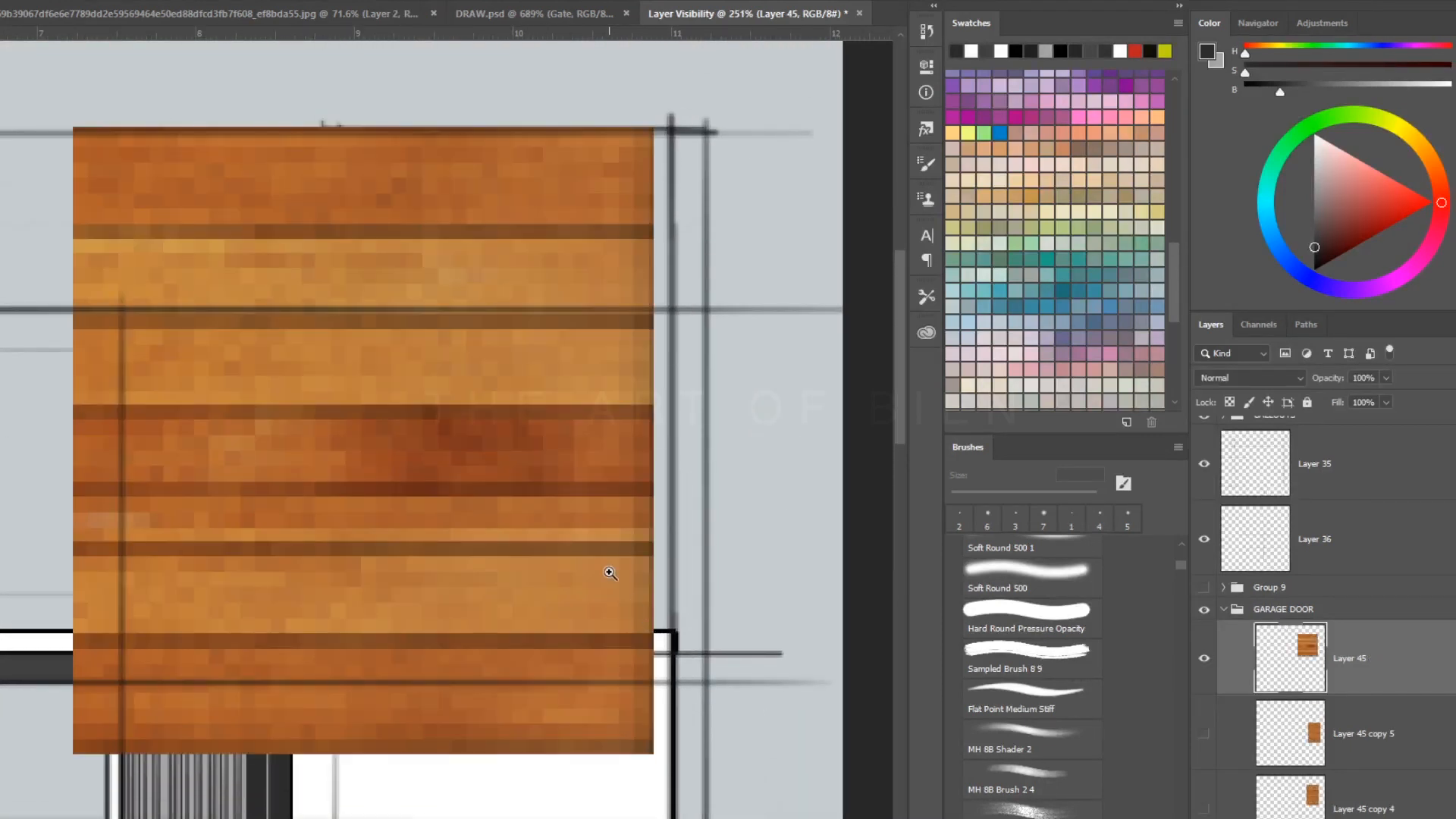
pyautogui.hotkey('ctrl', 't')
pyautogui.moveTo(652, 753); pyautogui.dragTo(253, 334)
pyautogui.moveTo(172, 279)
pyautogui.mouseDown()
pyautogui.moveTo(385, 290)
pyautogui.moveTo(463, 263)
pyautogui.mouseUp()
pyautogui.moveTo(526, 323); pyautogui.dragTo(494, 315)
pyautogui.moveTo(502, 216); pyautogui.dragTo(686, 218)
pyautogui.press('Return')
# Transform the wood texture again and align it with the wall to continue the horizontal planking.
pyautogui.hotkey('ctrl', 't')
pyautogui.rightClick(629, 326)
pyautogui.click(660, 589)
pyautogui.moveTo(659, 282); pyautogui.dragTo(618, 385)
pyautogui.press('Return')
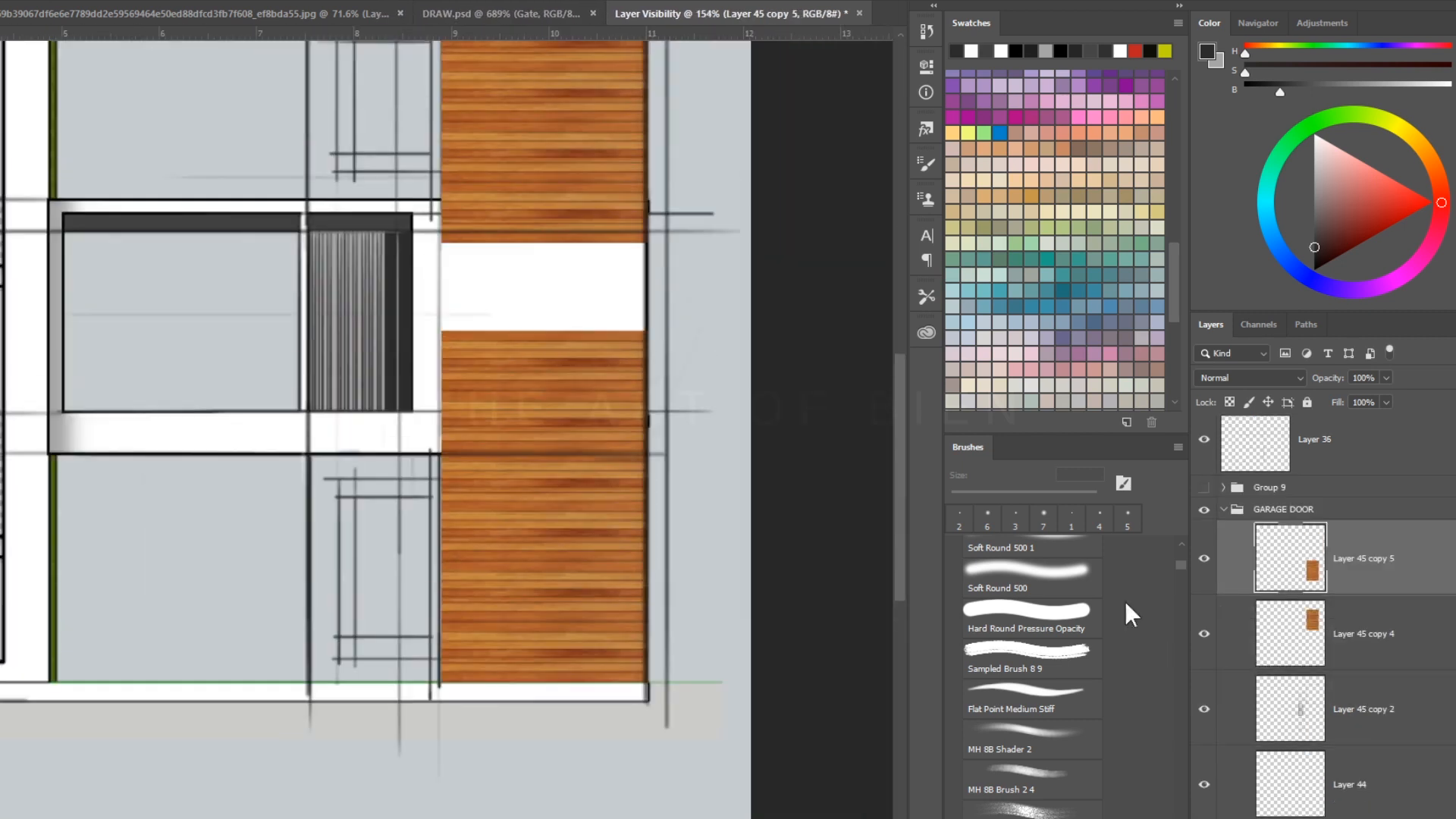
# Lower the wood layer's opacity to 54% and delete the wood overlapping the white horizontal wall band.
pyautogui.press('5')
pyautogui.press('4')
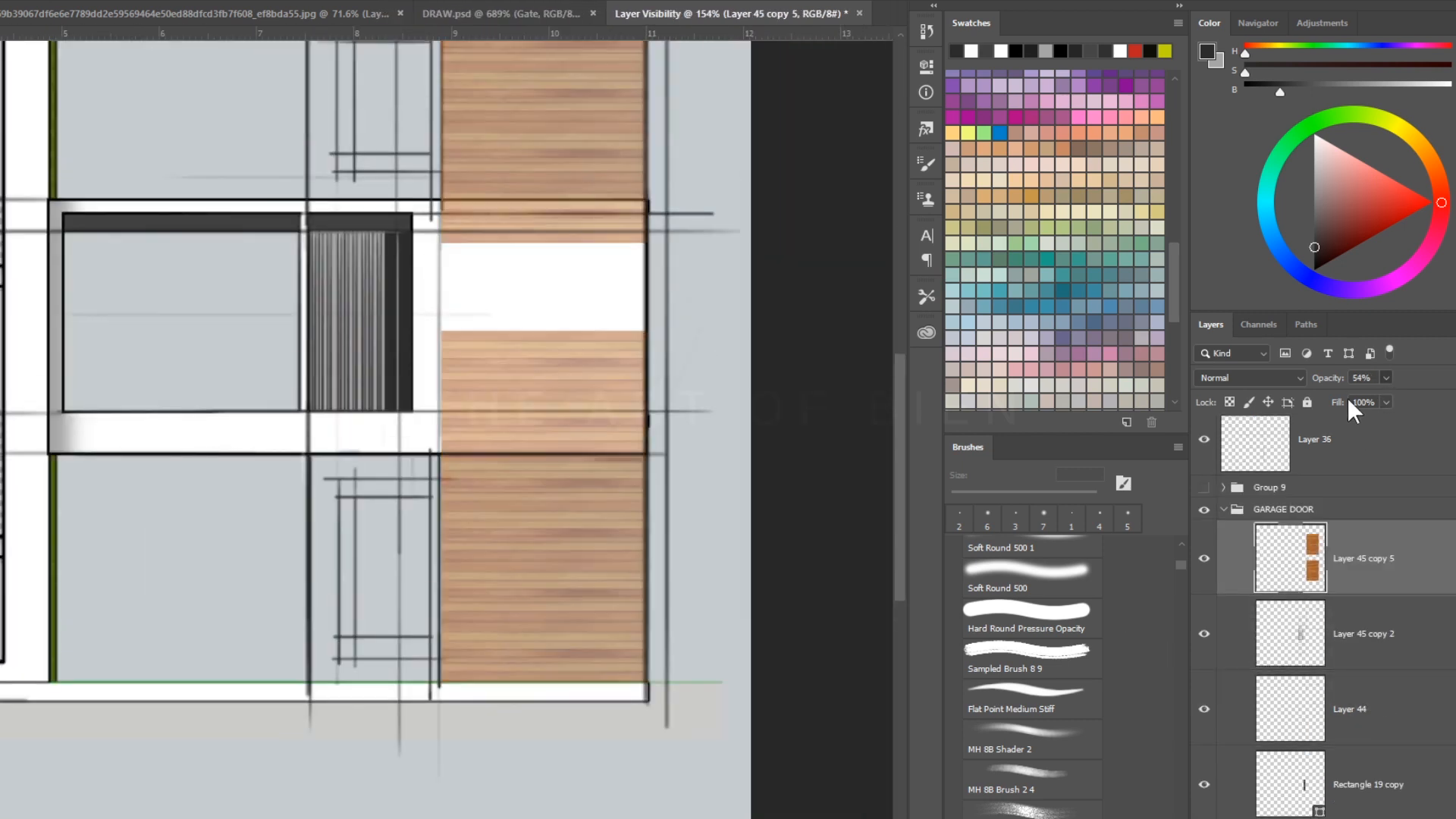
pyautogui.scroll(4, 661, 165)
pyautogui.moveTo(300, 220); pyautogui.dragTo(650, 592)
pyautogui.press('Delete')
pyautogui.hotkey('ctrl', 'd')
# Restore the wood layer's opacity to 100%.
pyautogui.scroll(-6, 749, 491)
pyautogui.click(1386, 377)
pyautogui.moveTo(1392, 400); pyautogui.dragTo(1423, 401)
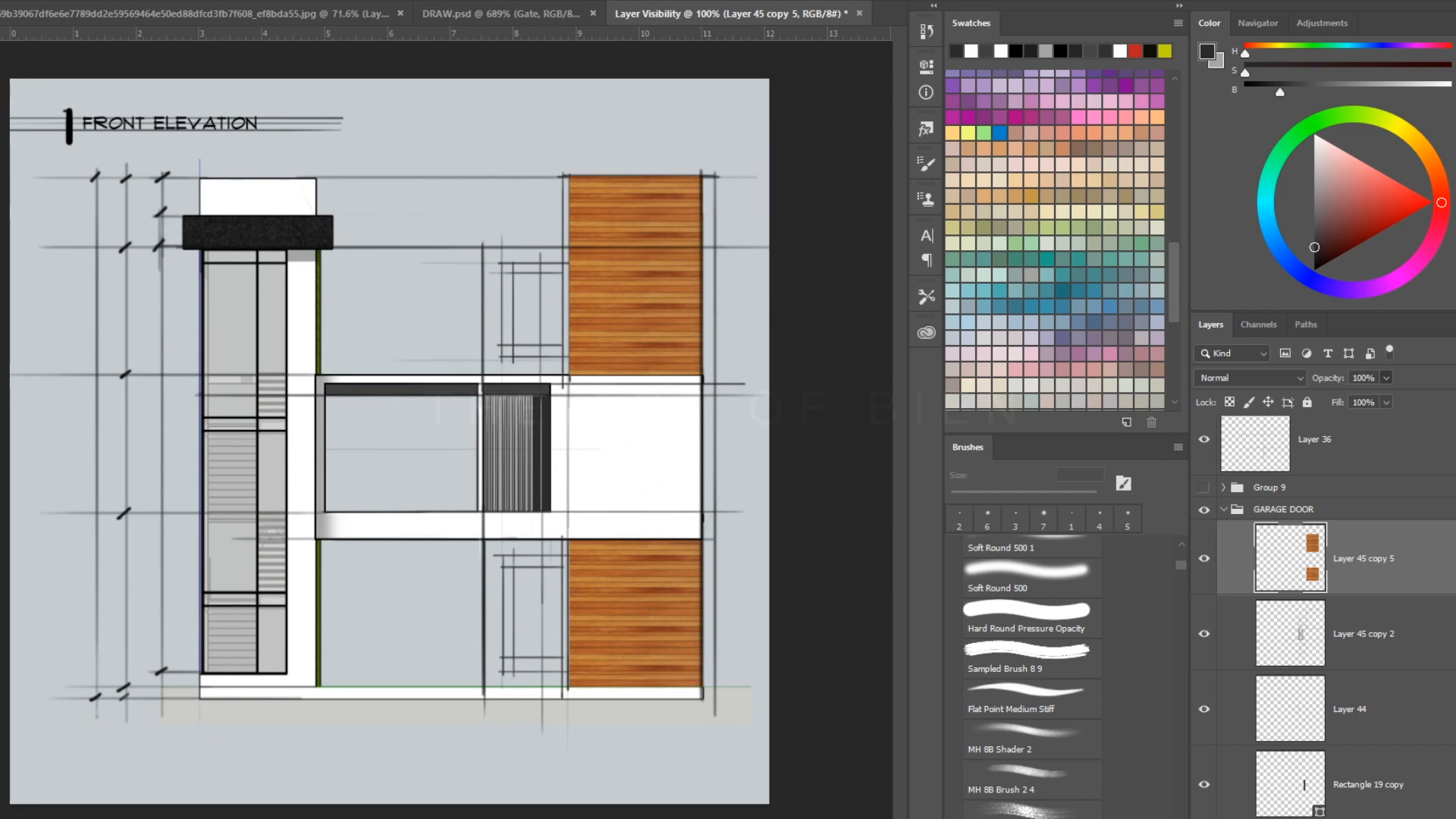
# On a new layer clipped to the wood, paint soft dark brown shadows where both panels meet the white band.
pyautogui.hotkey('ctrl', 'alt', 'shift', 'n')
pyautogui.hotkey('ctrl', 'alt', 'g')
pyautogui.press('b')
pyautogui.press(']')
pyautogui.press(']')
pyautogui.keyDown('alt'); pyautogui.click(683, 365); pyautogui.keyUp('alt')
pyautogui.moveTo(699, 388); pyautogui.dragTo(577, 384)
pyautogui.keyDown('alt'); pyautogui.click(675, 370); pyautogui.keyUp('alt')
pyautogui.keyDown('alt'); pyautogui.click(606, 371); pyautogui.keyUp('alt')
pyautogui.moveTo(688, 537); pyautogui.dragTo(576, 535)
pyautogui.moveTo(703, 376); pyautogui.dragTo(576, 376)
# Draw a narrow black vertical rectangle along the outer edge of the wood panels, spanning the building's full height.
pyautogui.scroll(2, 754, 240)
pyautogui.press('u')
pyautogui.moveTo(730, 128); pyautogui.dragTo(748, 774)
pyautogui.click(36, 6)
pyautogui.press('Return')
pyautogui.scroll(-2, 560, 347)
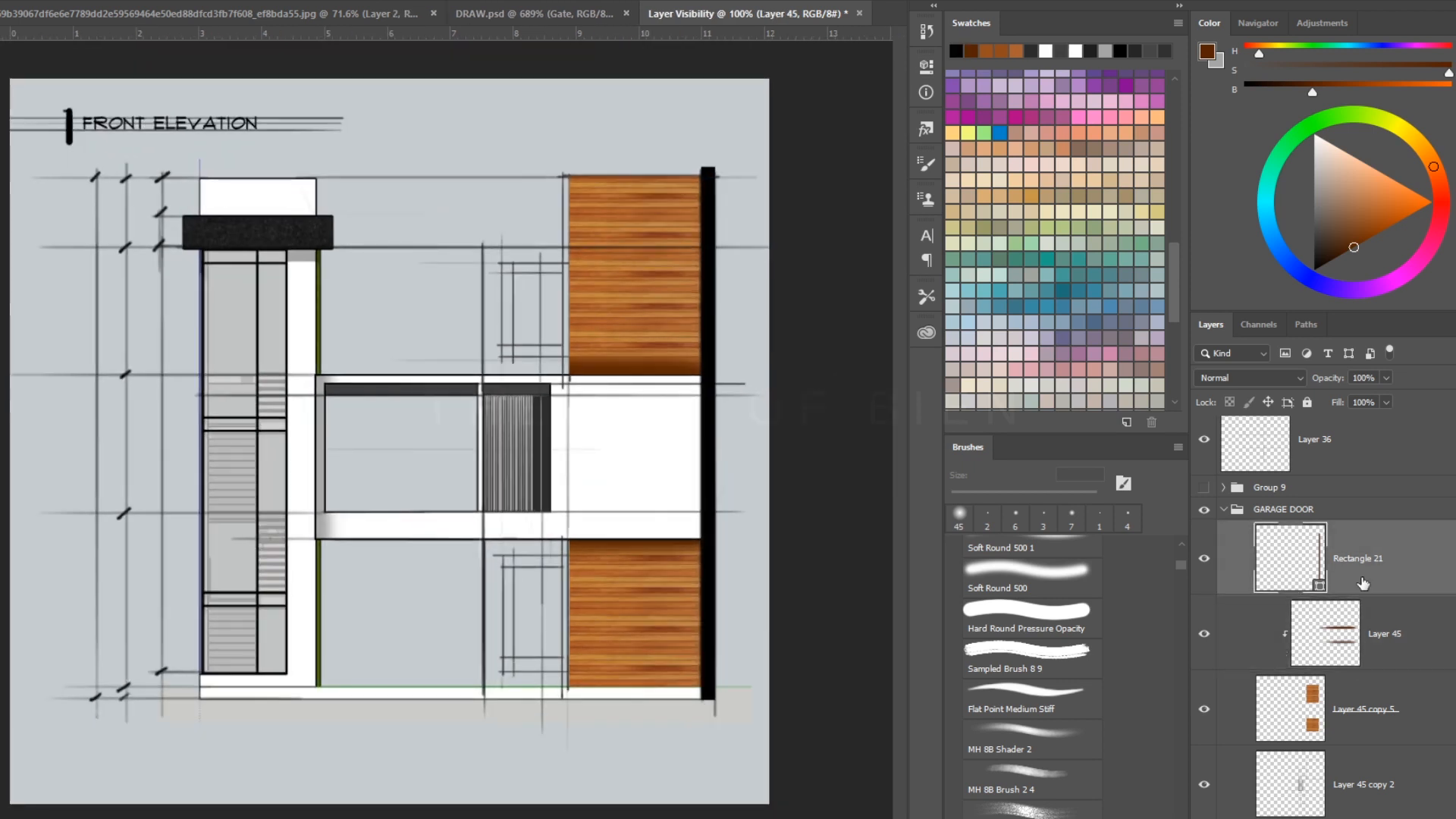
# On the clipped shading layer, darken both wood panels along the black column with soft brown strokes up to 60 px.
pyautogui.press('b')
pyautogui.click(1365, 628)
pyautogui.press('[')
pyautogui.press('[')
pyautogui.press('[')
pyautogui.moveTo(696, 354)
pyautogui.mouseDown()
pyautogui.moveTo(692, 179)
pyautogui.moveTo(692, 364)
pyautogui.mouseUp()
pyautogui.press(']')
pyautogui.moveTo(688, 679)
pyautogui.mouseDown()
pyautogui.moveTo(686, 546)
pyautogui.moveTo(689, 675)
pyautogui.mouseUp()
pyautogui.press(']')
pyautogui.press(']')
pyautogui.press(']')
pyautogui.press(']')
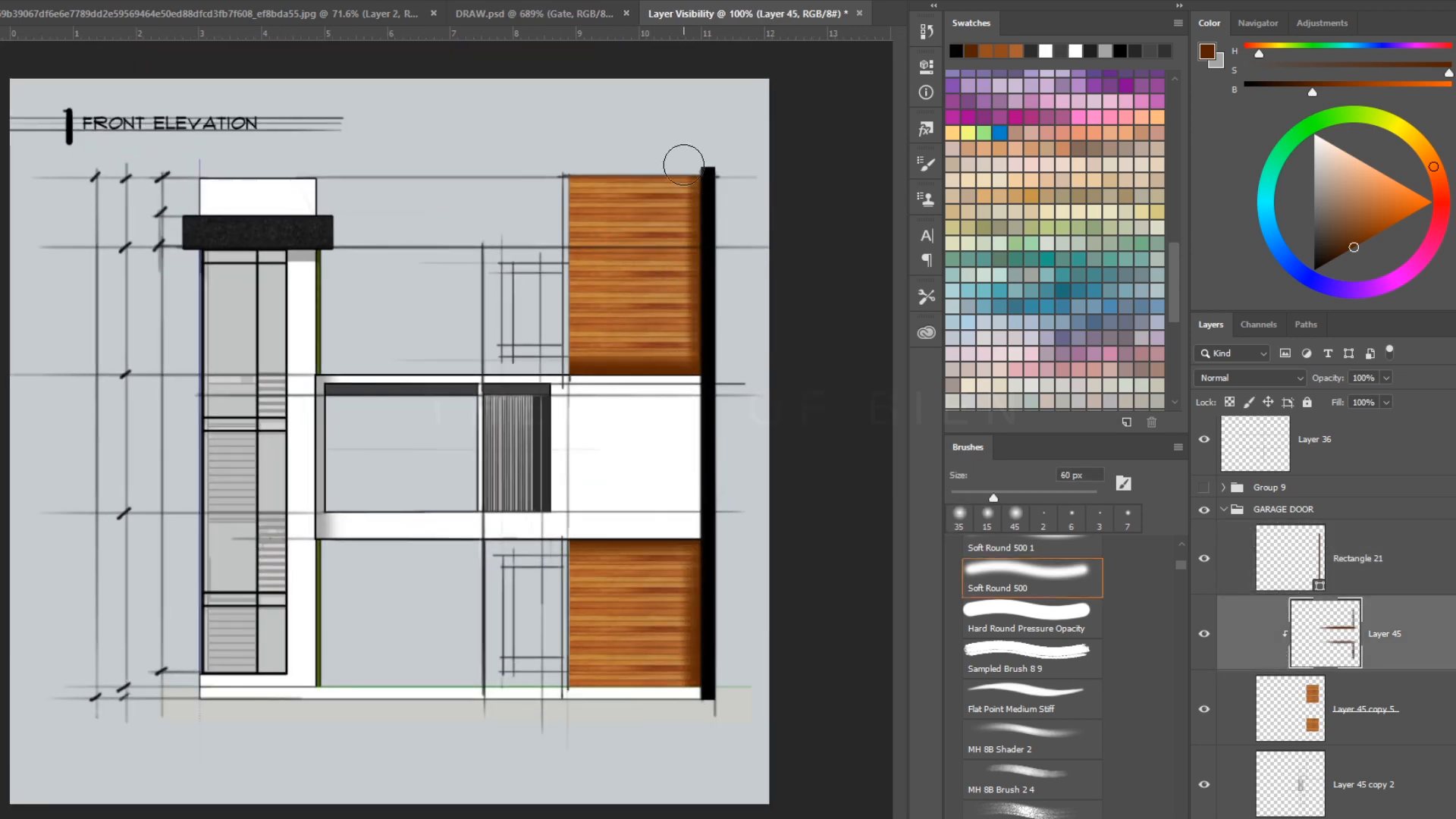
pyautogui.moveTo(683, 165); pyautogui.dragTo(690, 363)
pyautogui.moveTo(691, 554); pyautogui.dragTo(693, 671)
# Try an 8 px brown shadow stroke along the lower wood panel's top edge and undo it.
pyautogui.press('z')
pyautogui.moveTo(592, 334)
pyautogui.mouseDown()
pyautogui.moveTo(542, 364)
pyautogui.moveTo(617, 478)
pyautogui.moveTo(695, 449)
pyautogui.mouseUp()
pyautogui.press('b')
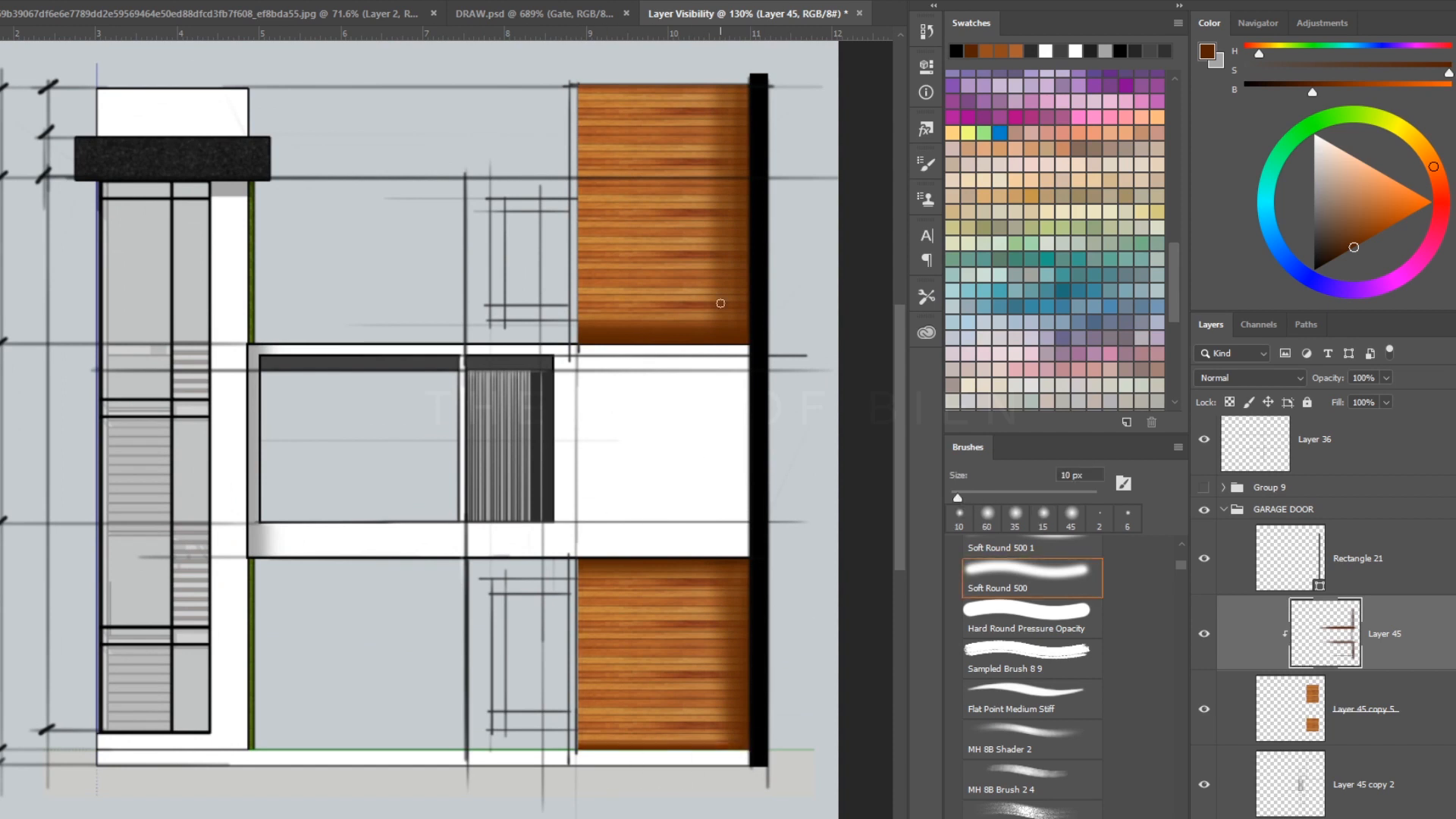
pyautogui.press('[')
pyautogui.moveTo(579, 564); pyautogui.dragTo(747, 564)
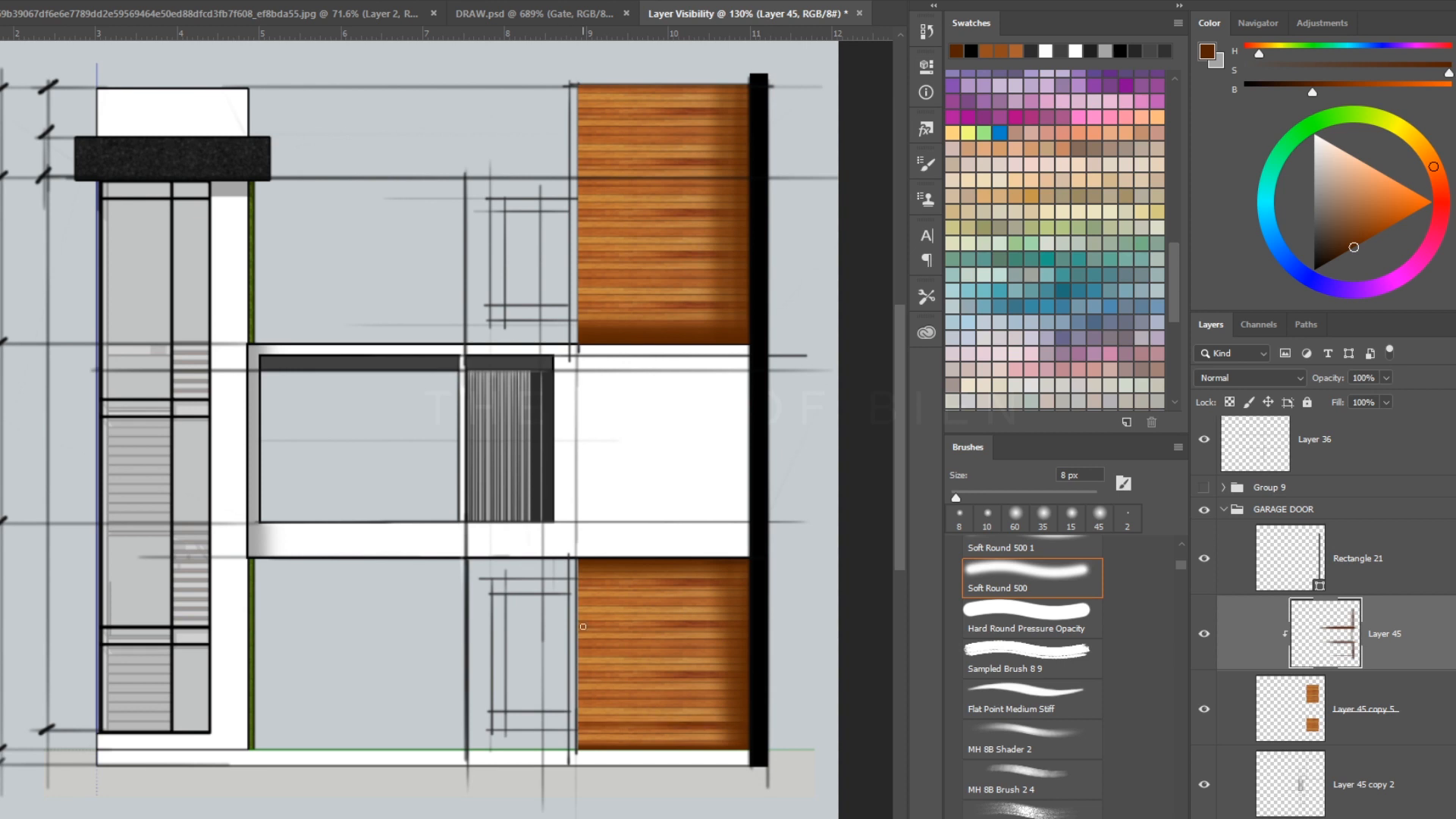
pyautogui.hotkey('ctrl', 'z')
# Mark the wood panels' centre with a thin brown vertical line and a short horizontal stroke on the lower panel.
pyautogui.scroll(3, 662, 338)
pyautogui.scroll(-2, 668, 212)
pyautogui.moveTo(681, 661); pyautogui.dragTo(638, 660)
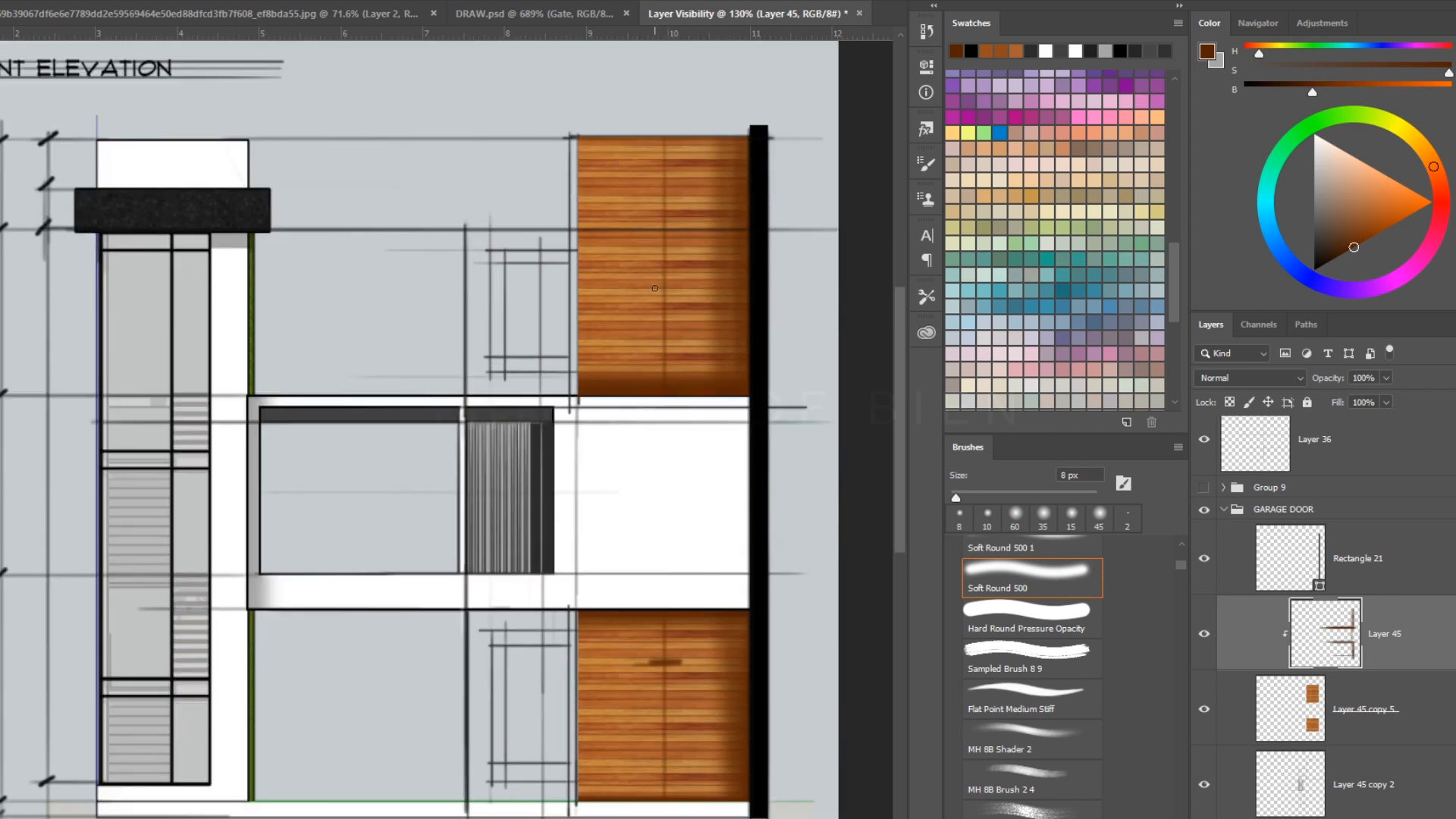
# Try sketching light beams spreading up and down on the upper wood panel and undo the strokes.
pyautogui.moveTo(662, 172); pyautogui.dragTo(646, 139)
pyautogui.moveTo(669, 182); pyautogui.dragTo(685, 139)
pyautogui.moveTo(666, 243); pyautogui.dragTo(621, 384)
pyautogui.moveTo(675, 241); pyautogui.dragTo(724, 380)
pyautogui.hotkey('ctrl', 'z')
pyautogui.hotkey('ctrl', 'z')
pyautogui.hotkey('ctrl', 'z')
pyautogui.hotkey('ctrl', 'z')
pyautogui.hotkey('ctrl', 'z')
pyautogui.hotkey('ctrl', 'z')
pyautogui.hotkey('ctrl', 'z')
# Place the dark textured rectangle on the upper wood panel's centre line and scale it into a slim wall light.
pyautogui.scroll(5, 128, 169)
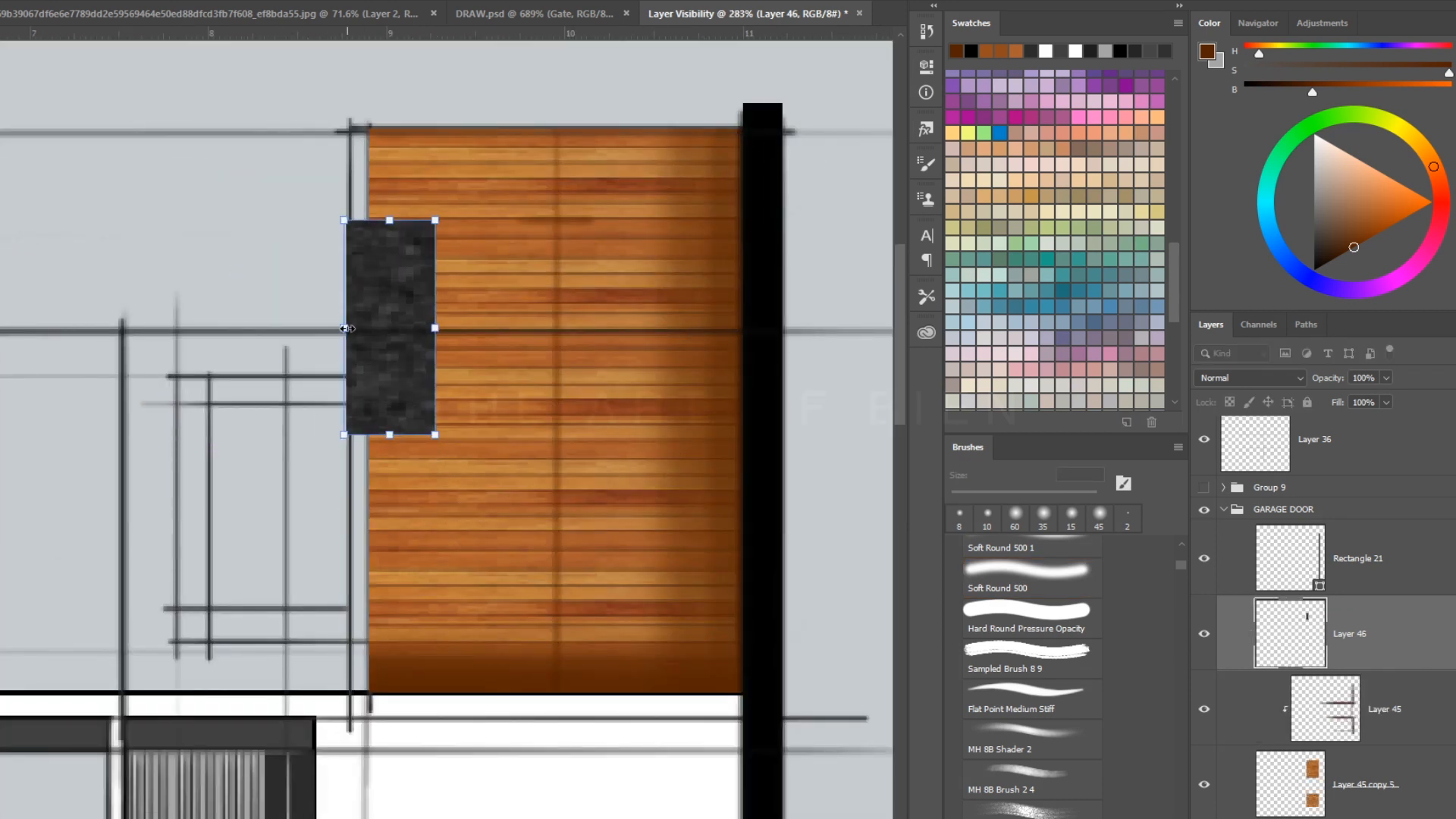
pyautogui.press('Return')
pyautogui.scroll(-5, 627, 287)
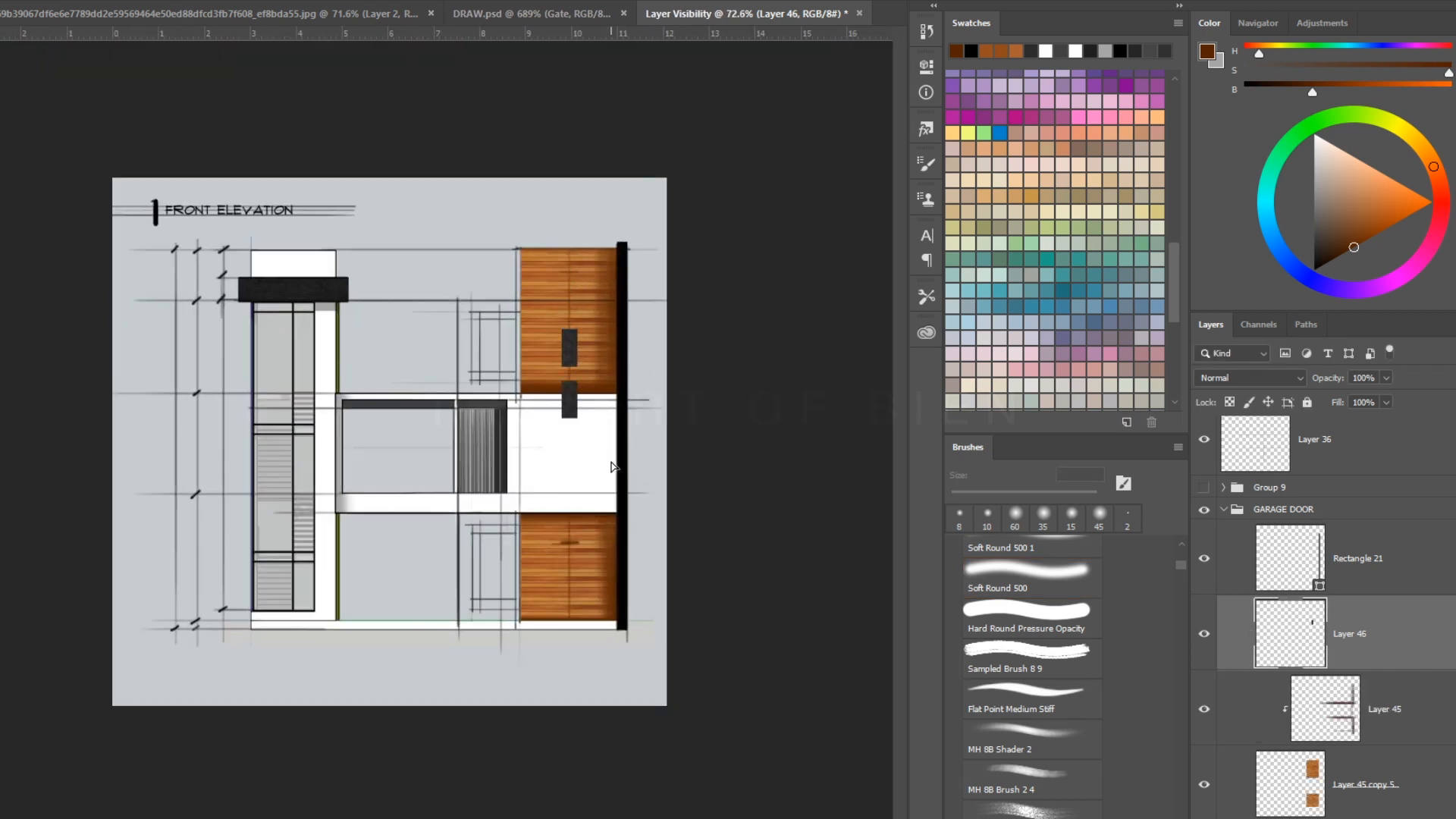
pyautogui.scroll(6, 558, 370)
pyautogui.hotkey('ctrl', 't')
pyautogui.moveTo(605, 277); pyautogui.dragTo(292, 262)
pyautogui.moveTo(276, 338); pyautogui.dragTo(276, 325)
pyautogui.press('Return')
pyautogui.moveTo(276, 265); pyautogui.dragTo(623, 197)
pyautogui.scroll(5, 624, 197)
# Add a thin black Stroke effect around the dark wall light through its layer style.
pyautogui.moveTo(615, 314); pyautogui.dragTo(576, 371)
pyautogui.doubleClick(1395, 633)
pyautogui.click(1148, 211)
pyautogui.click(1171, 114)
pyautogui.click(894, 509)
pyautogui.click(1146, 111)
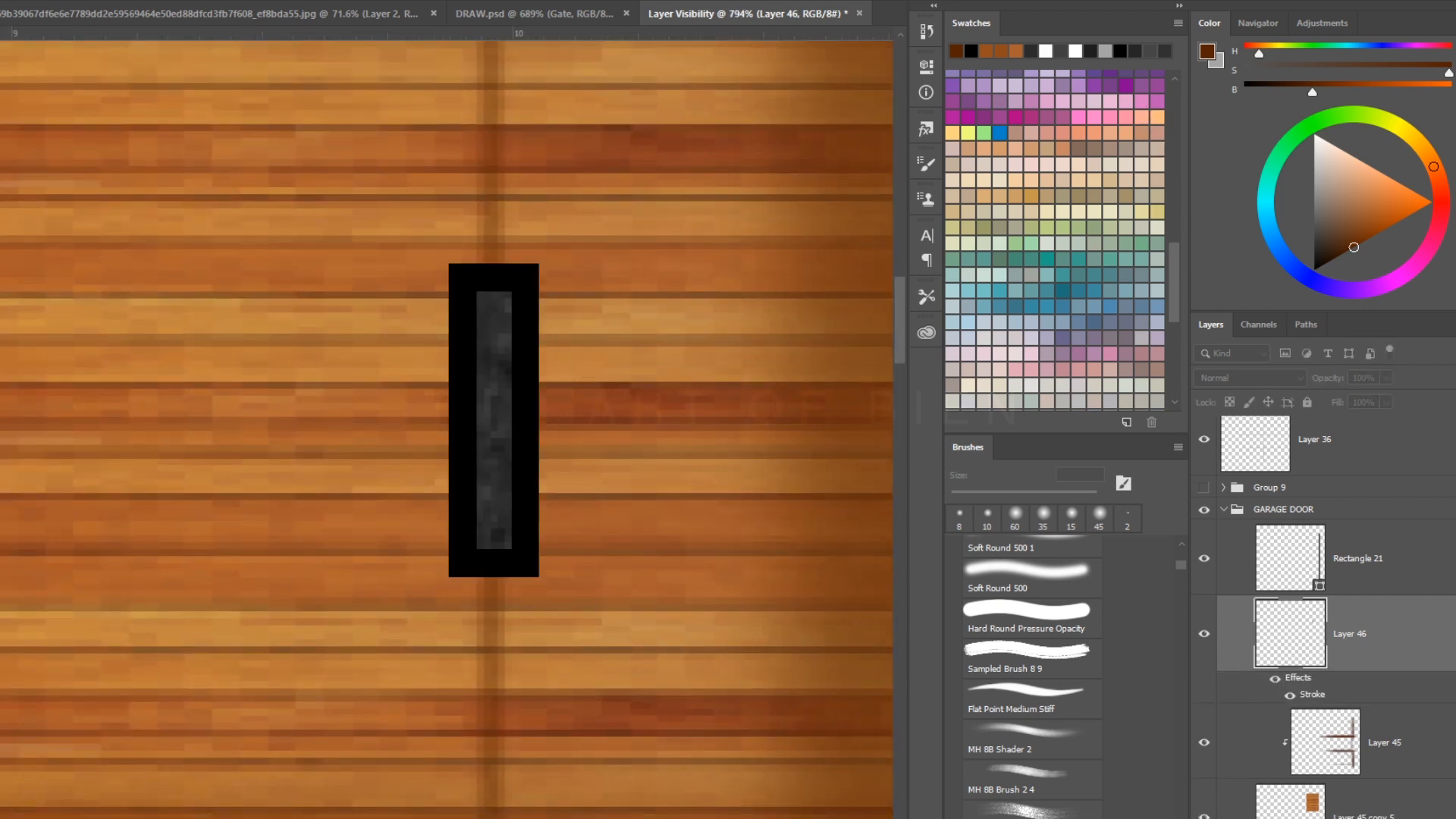
pyautogui.click(1185, 104)
# Merge the wall light layer with a new empty layer to flatten its stroke effect.
pyautogui.moveTo(634, 397); pyautogui.dragTo(634, 426)
pyautogui.moveTo(660, 361)
pyautogui.mouseDown()
pyautogui.moveTo(645, 400)
pyautogui.moveTo(696, 339)
pyautogui.mouseUp()
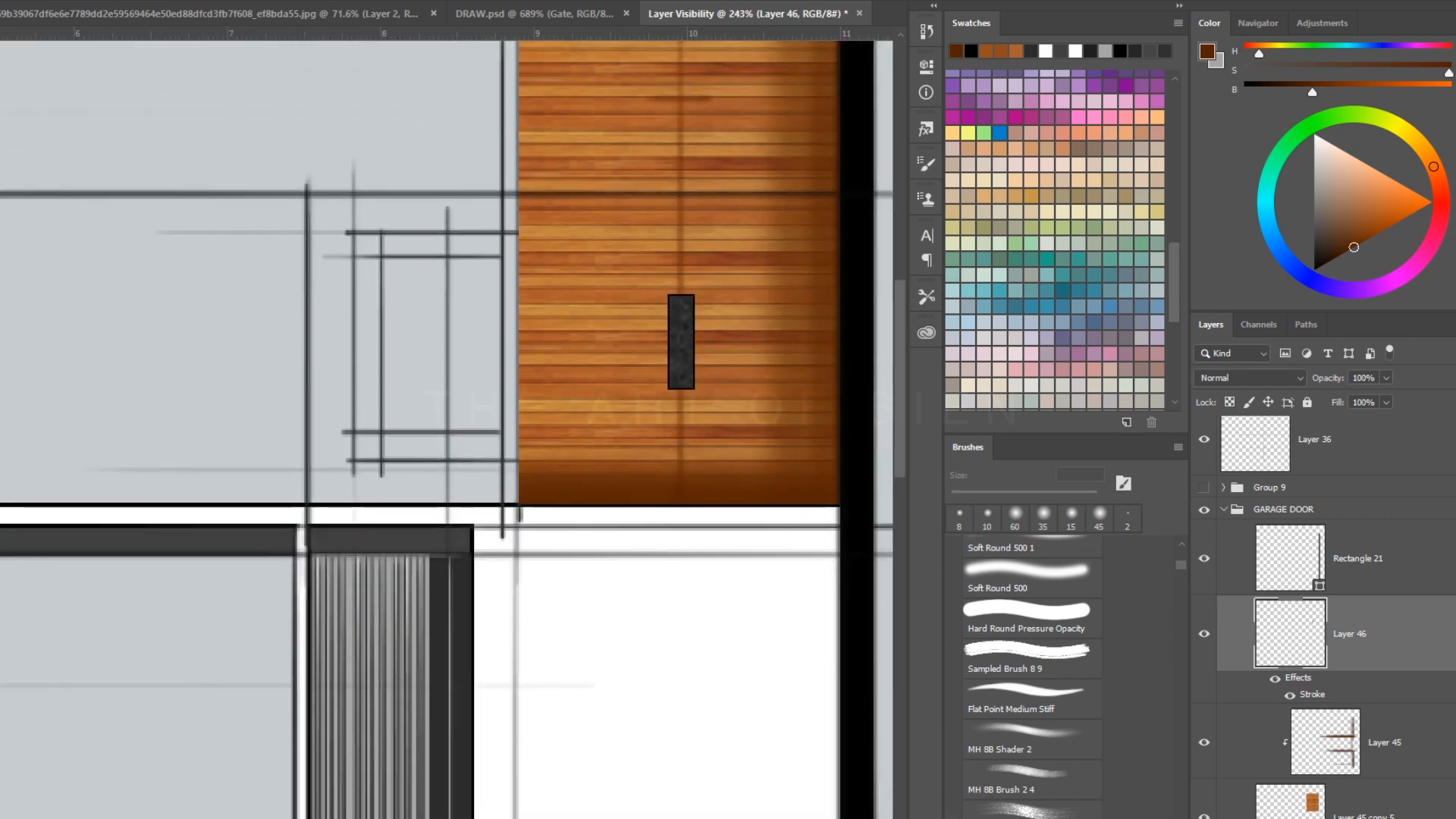
pyautogui.moveTo(734, 276); pyautogui.dragTo(667, 276)
pyautogui.moveTo(741, 228); pyautogui.dragTo(671, 228)
pyautogui.hotkey('ctrl', 'shift', 'alt', 'n')
pyautogui.keyDown('shift'); pyautogui.click(1408, 705); pyautogui.keyUp('shift')
pyautogui.hotkey('ctrl', 'e')
pyautogui.moveTo(640, 277); pyautogui.dragTo(713, 276)
# Try painting and transforming a soft glow below the wall light and undo it.
pyautogui.press('b')
pyautogui.click(630, 445)
pyautogui.moveTo(629, 445)
pyautogui.mouseDown()
pyautogui.moveTo(629, 502)
pyautogui.moveTo(561, 695)
pyautogui.mouseUp()
pyautogui.hotkey('ctrl', 't')
pyautogui.scroll(-2, 605, 543)
pyautogui.press('Escape')
pyautogui.hotkey('ctrl', 'alt', 'z')
pyautogui.hotkey('ctrl', 'alt', 'z')
# Dab a soft cream glow below the wall light on a new layer and widen its lower end into a cone.
pyautogui.hotkey('ctrl', 'shift', 'alt', 'n')
pyautogui.click(563, 454)
pyautogui.hotkey('ctrl', 't')
pyautogui.moveTo(599, 696); pyautogui.dragTo(643, 695)
pyautogui.moveTo(525, 695); pyautogui.dragTo(487, 695)
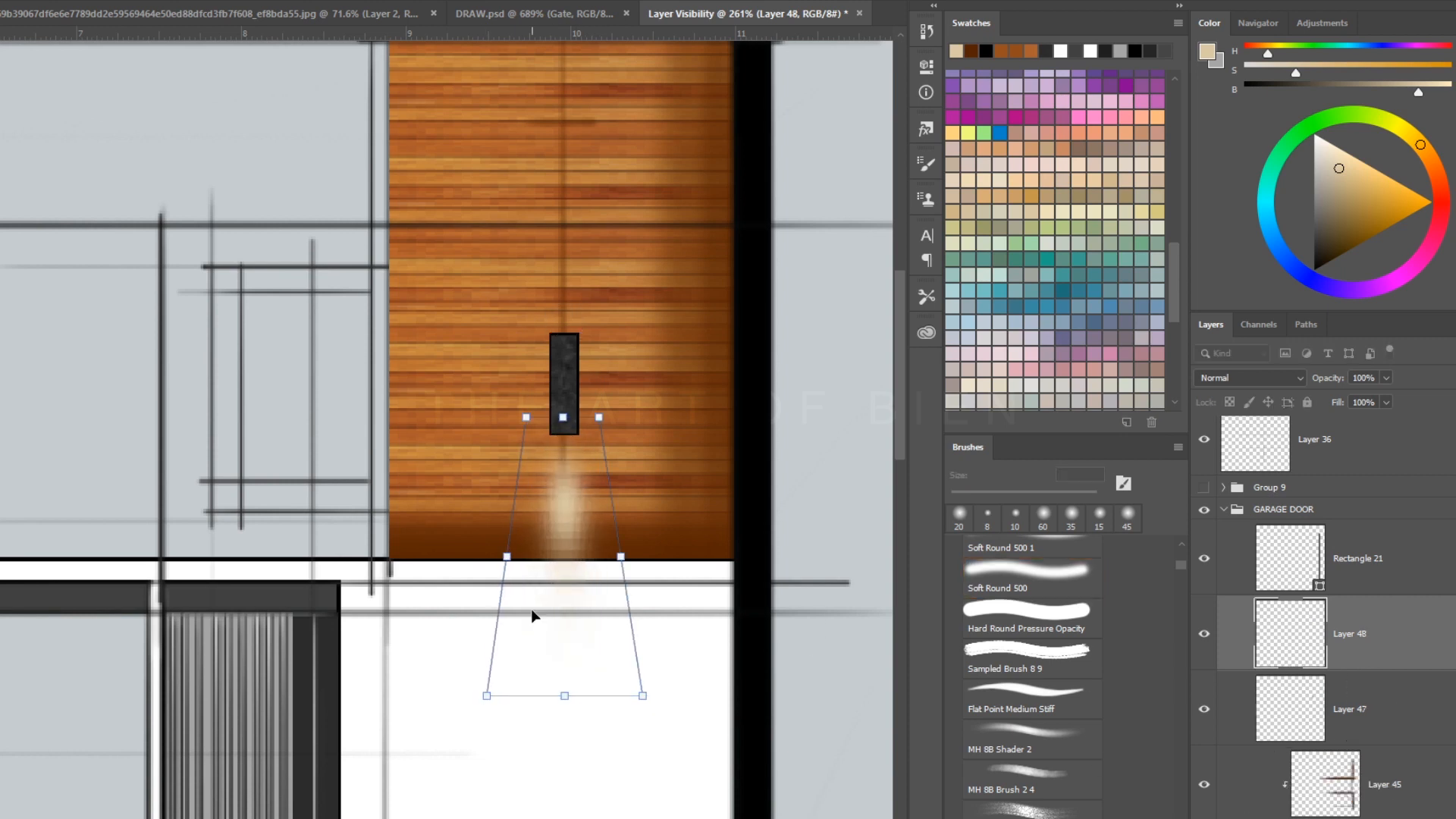
pyautogui.moveTo(532, 616); pyautogui.dragTo(533, 583)
pyautogui.press('Return')
# Select and delete the part of the glow that overlaps the wall light, and clear the selection.
pyautogui.scroll(3, 607, 435)
pyautogui.moveTo(635, 431); pyautogui.dragTo(402, 264)
pyautogui.press('Delete')
pyautogui.hotkey('ctrl', 'd')
# Try the Overlay and Linear Dodge (Add) blending modes on the glow layer.
pyautogui.click(1249, 378)
pyautogui.click(1239, 584)
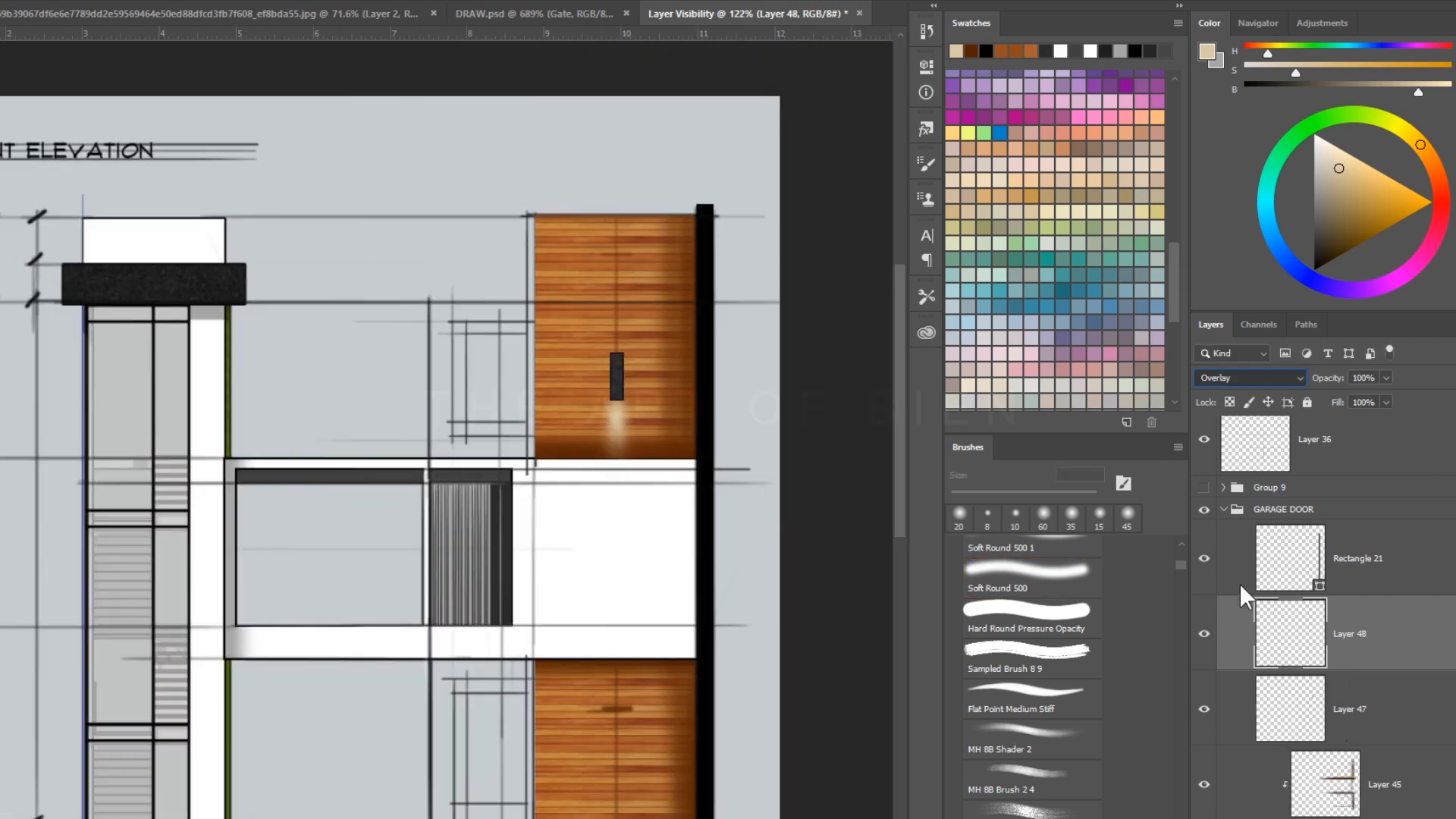
pyautogui.hotkey('shift', '+')
pyautogui.hotkey('shift', '+')
pyautogui.scroll(3, 698, 334)
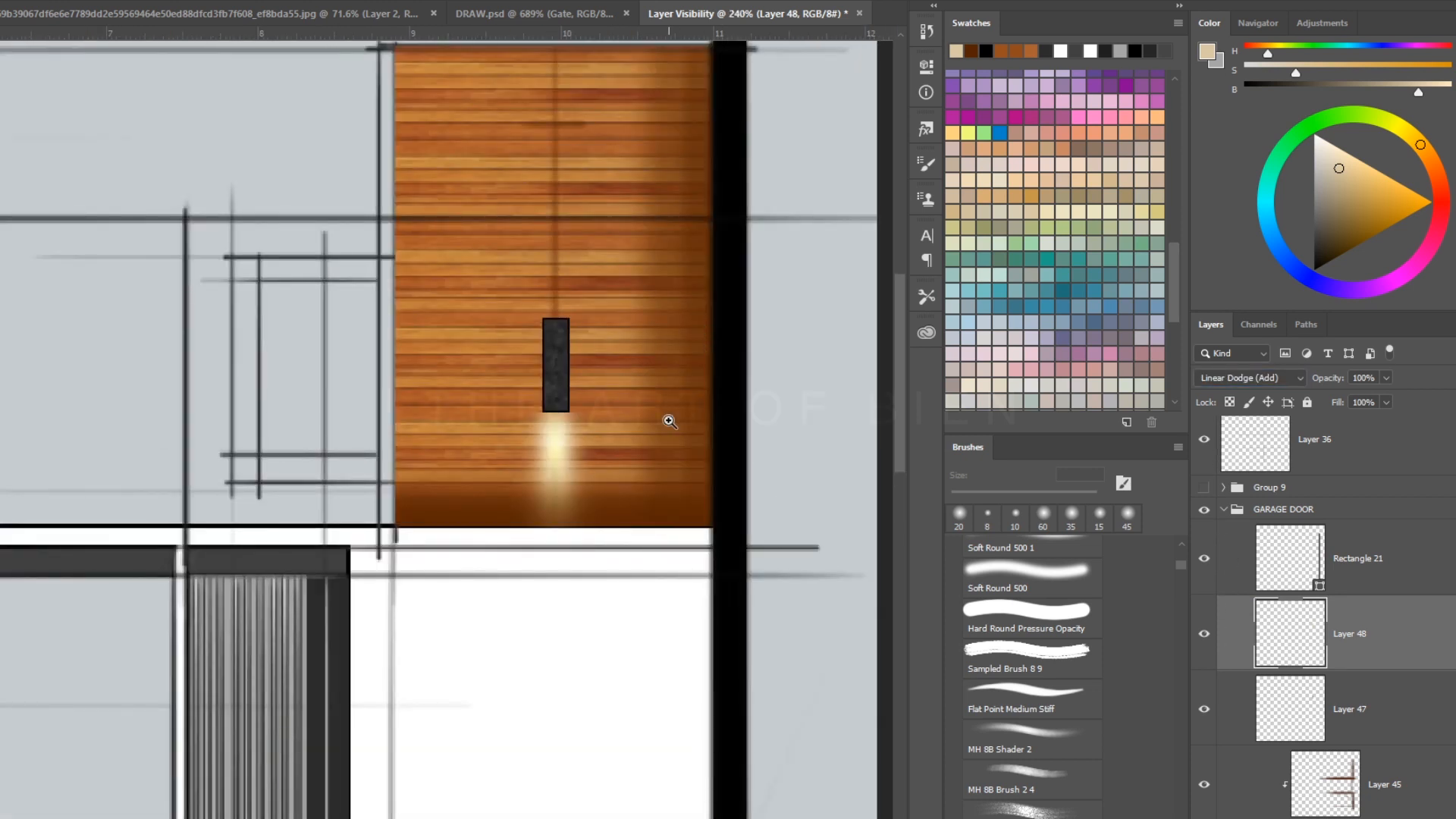
# Set the glow layer's blending mode to Dissolve.
pyautogui.moveTo(669, 421); pyautogui.dragTo(590, 495)
pyautogui.click(1250, 378)
pyautogui.click(1265, 411)
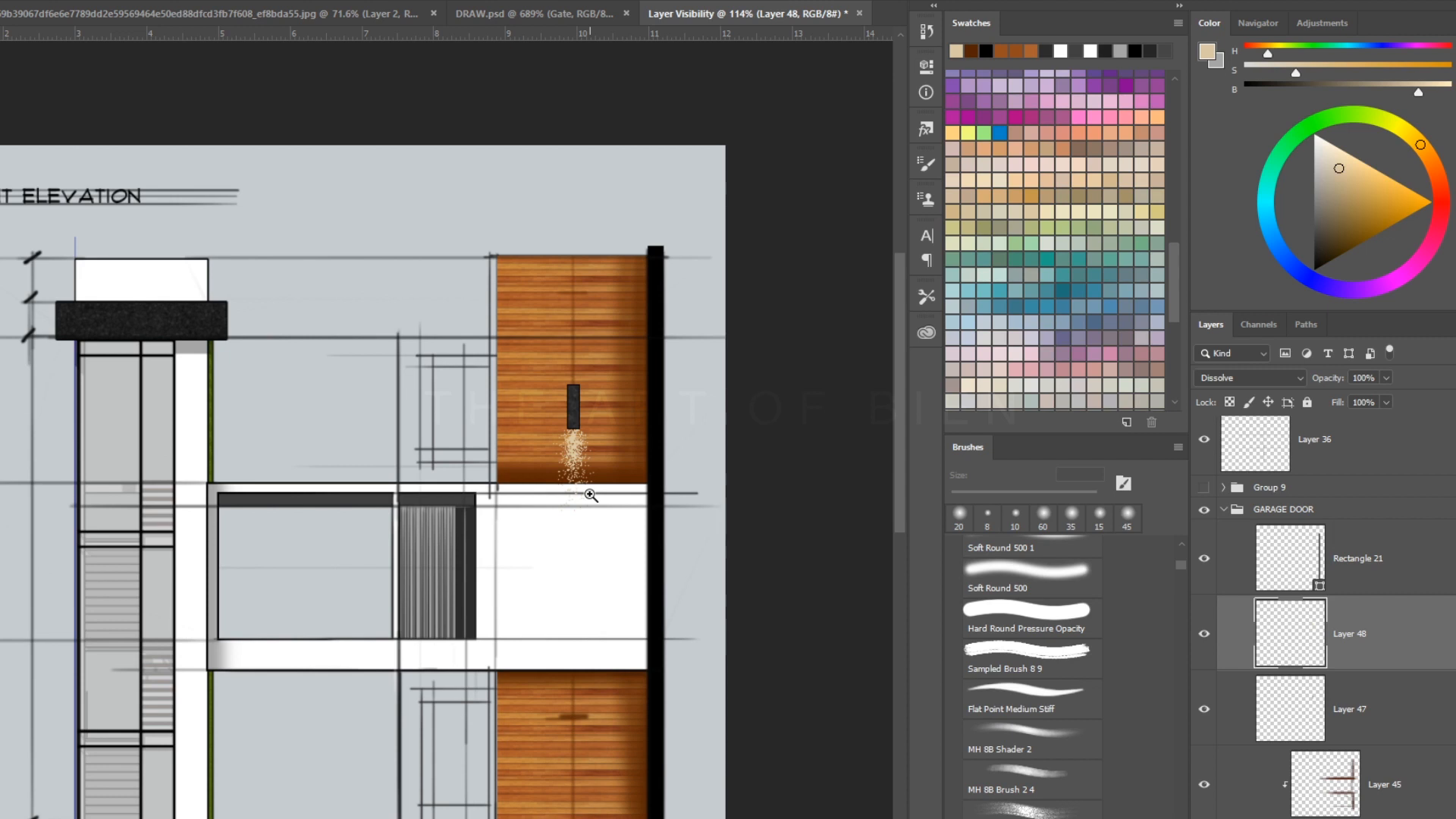
# Duplicate the glow layer and move the copy above the wall light.
pyautogui.moveTo(604, 447); pyautogui.dragTo(631, 423)
pyautogui.hotkey('ctrl', 'j')
pyautogui.hotkey('ctrl', 't')
pyautogui.moveTo(539, 569); pyautogui.dragTo(542, 302)
pyautogui.press('Return')
pyautogui.moveTo(722, 220); pyautogui.dragTo(533, 420)
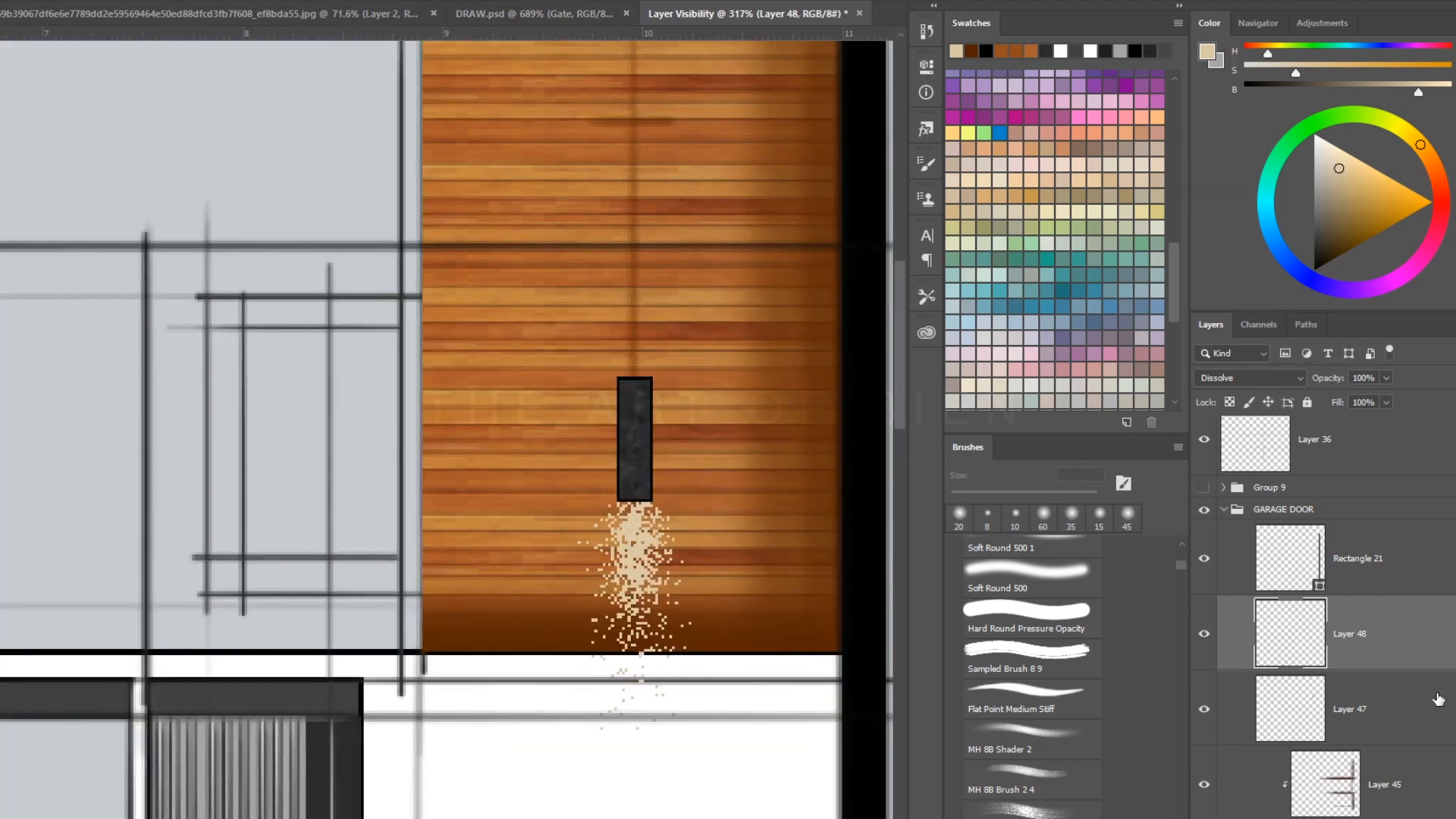
# Cycle through blending modes such as Lighter Color and Darken to find a better one for the glow layer.
pyautogui.hotkey('shift', '+')
pyautogui.hotkey('shift', '+')
pyautogui.hotkey('shift', '+')
pyautogui.hotkey('shift', '+')
pyautogui.hotkey('shift', '+')
pyautogui.hotkey('shift', '+')
pyautogui.hotkey('shift', '+')
pyautogui.hotkey('shift', '+')
pyautogui.hotkey('shift', '+')
pyautogui.hotkey('shift', '+')
pyautogui.hotkey('shift', '+')
pyautogui.hotkey('shift', '+')
pyautogui.hotkey('shift', '+')
pyautogui.hotkey('shift', '+')
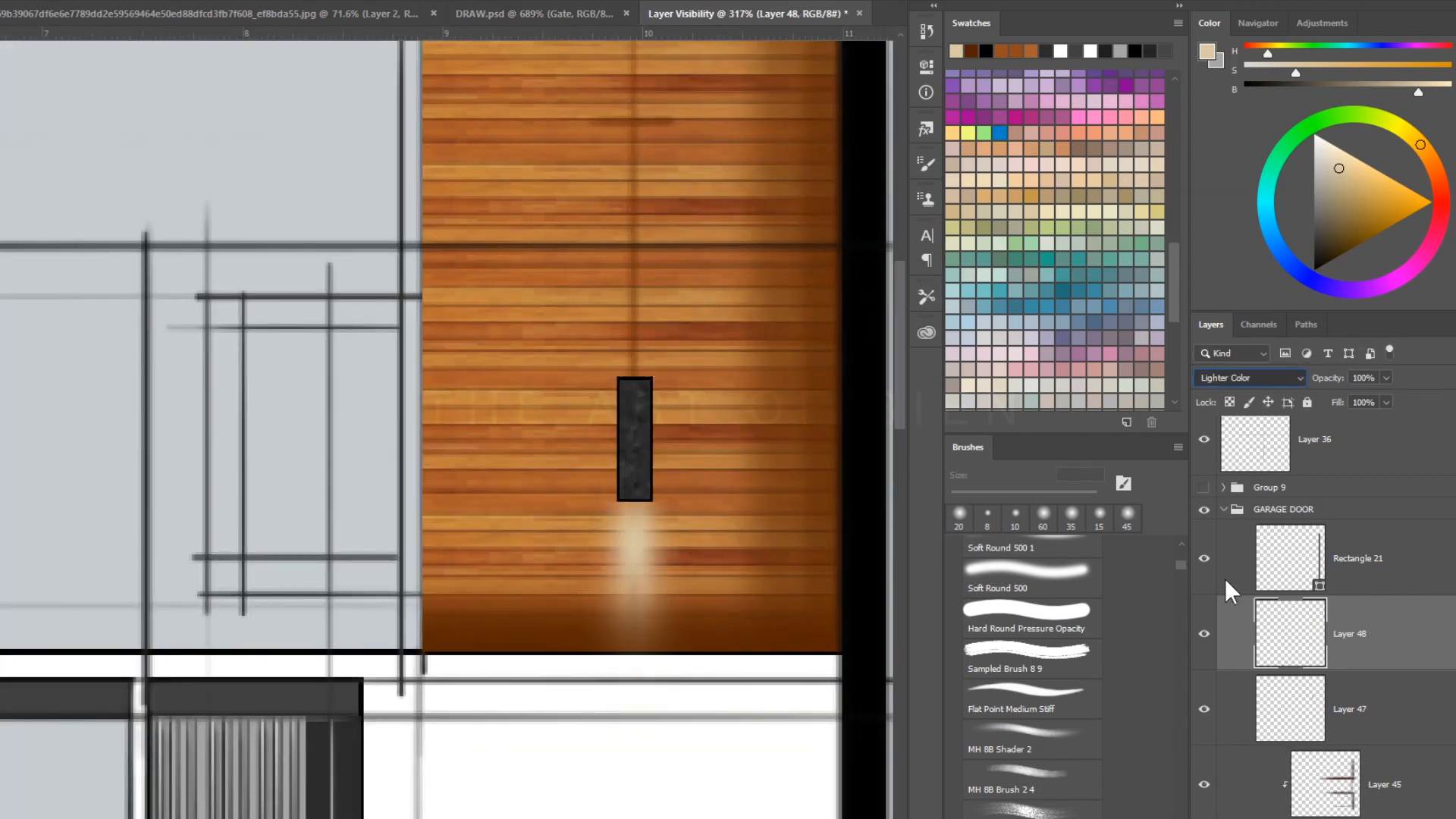
pyautogui.scroll(13, 1258, 416)
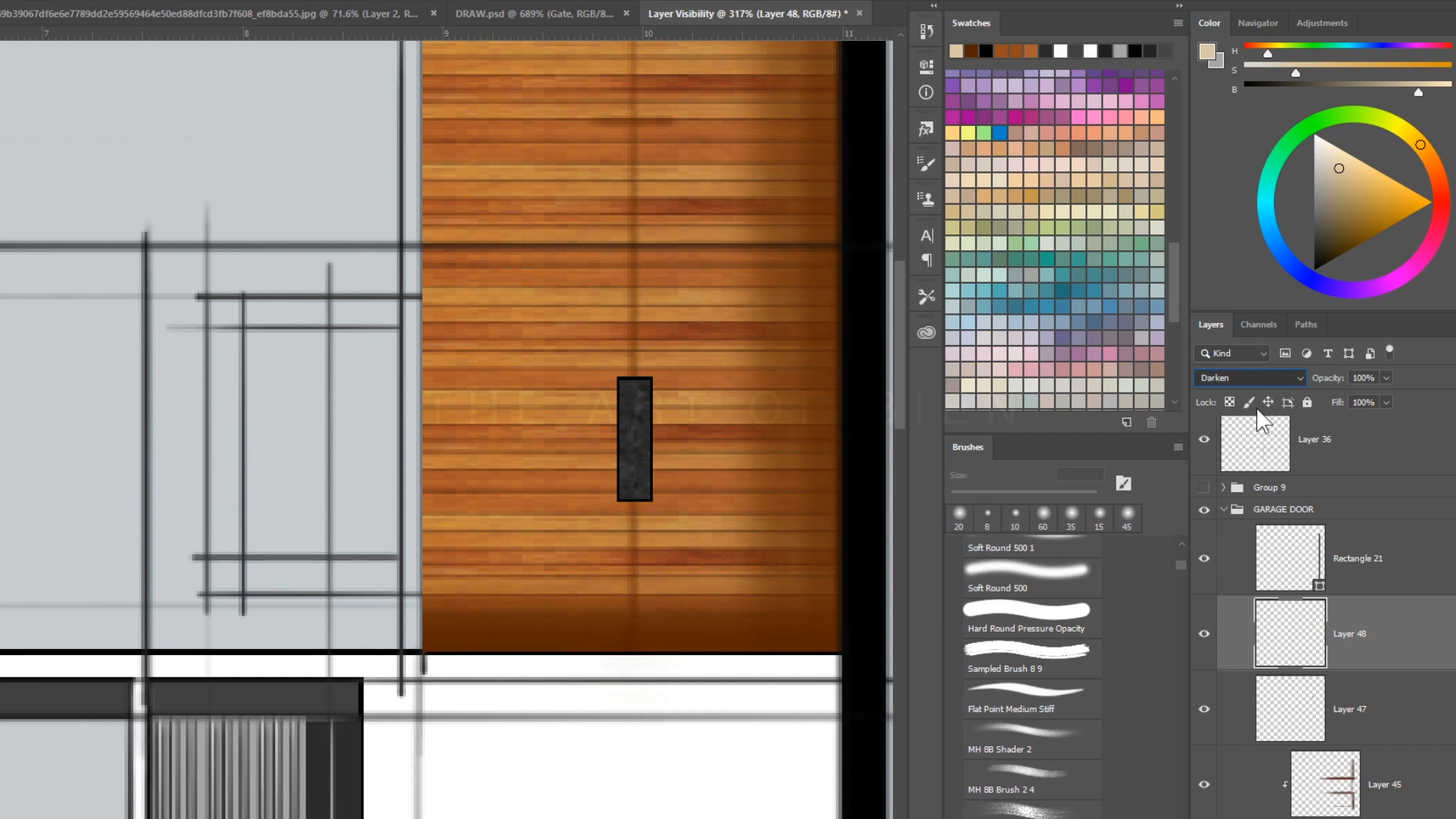
pyautogui.scroll(-4, 1258, 417)
pyautogui.scroll(5, 1241, 461)
pyautogui.moveTo(377, 500); pyautogui.dragTo(652, 220)
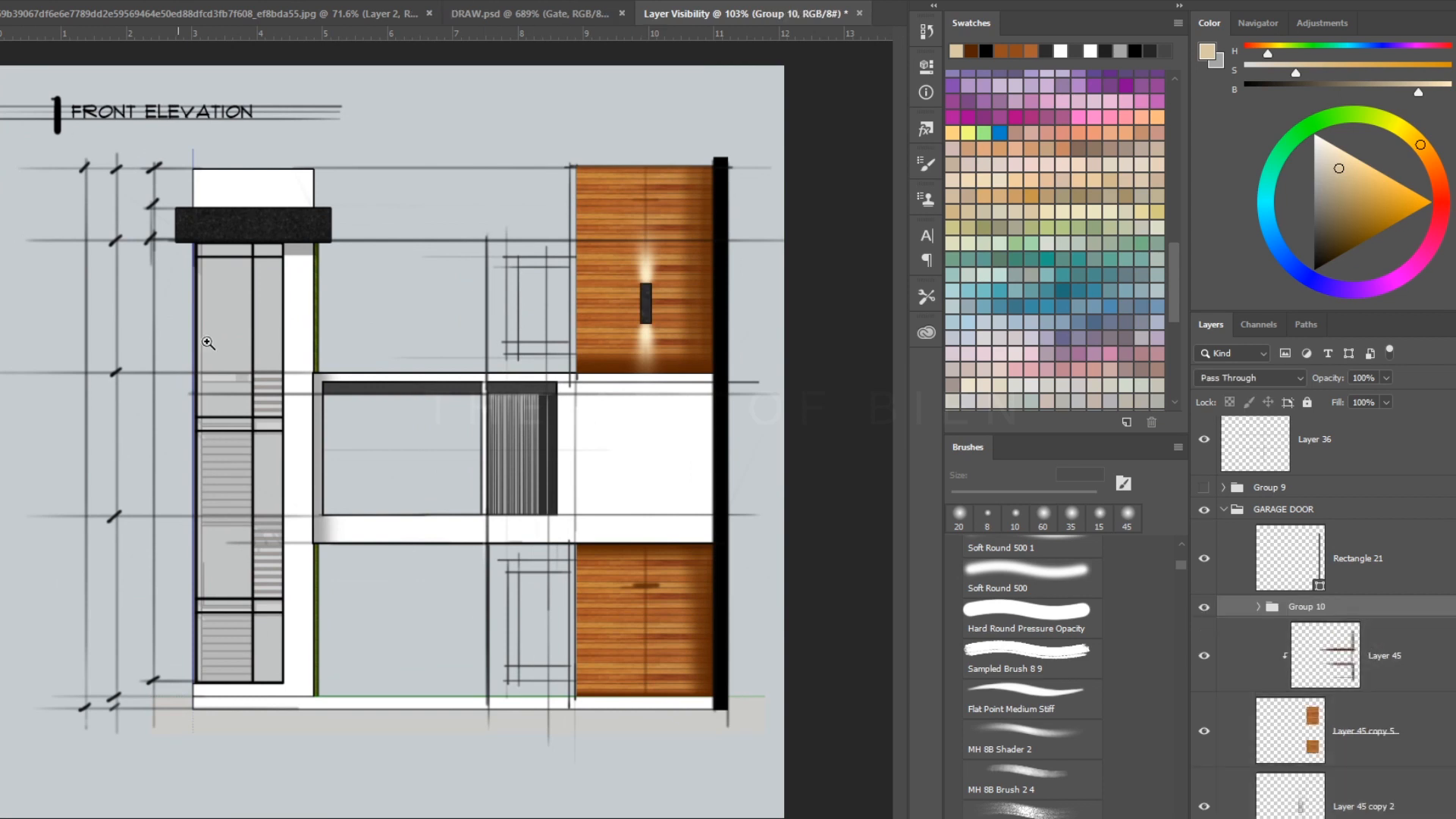
# Create a new layer, reset the colours to black and white, and try vertical black strokes on the cladding above the wall light.
pyautogui.press('b')
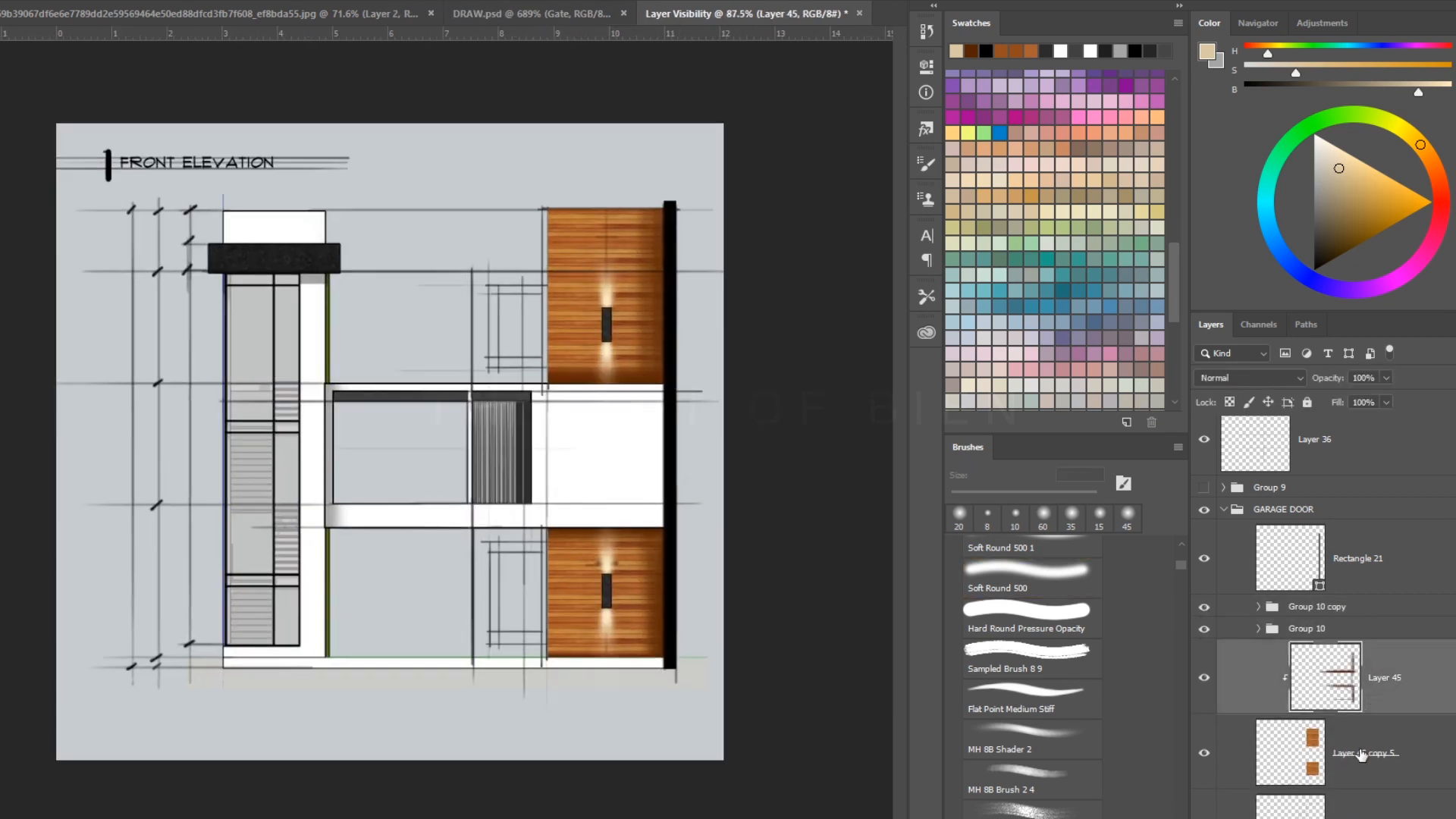
pyautogui.hotkey('ctrl', 'shift', 'alt', 'n')
pyautogui.press('d')
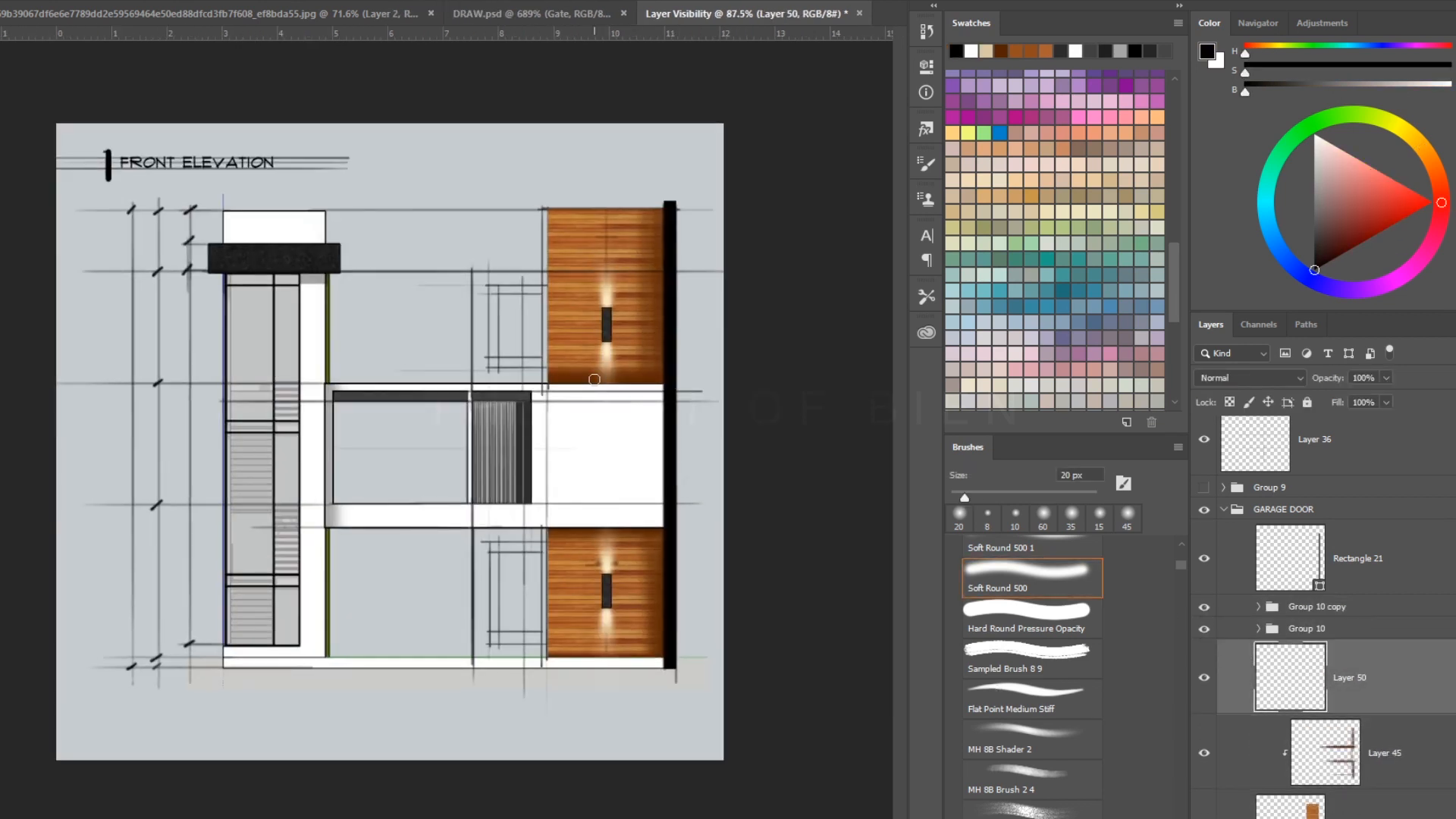
pyautogui.moveTo(602, 296); pyautogui.dragTo(603, 189)
pyautogui.scroll(8, 575, 206)
pyautogui.moveTo(657, 339); pyautogui.dragTo(657, 203)
pyautogui.moveTo(639, 358)
pyautogui.mouseDown()
pyautogui.moveTo(639, 206)
pyautogui.moveTo(660, 233)
pyautogui.moveTo(656, 200)
pyautogui.mouseUp()
pyautogui.hotkey('ctrl', 'alt', 'z')
pyautogui.hotkey('ctrl', 'alt', 'z')
# Paint the black vertical strip behind the wall light on the wood cladding with a 6 px soft round brush.
pyautogui.press('[')
pyautogui.press('[')
pyautogui.moveTo(640, 200); pyautogui.dragTo(640, 406)
pyautogui.moveTo(657, 353)
pyautogui.mouseDown()
pyautogui.moveTo(657, 406)
pyautogui.moveTo(639, 203)
pyautogui.mouseUp()
pyautogui.moveTo(479, 207); pyautogui.dragTo(816, 205)
pyautogui.scroll(-6, 660, 99)
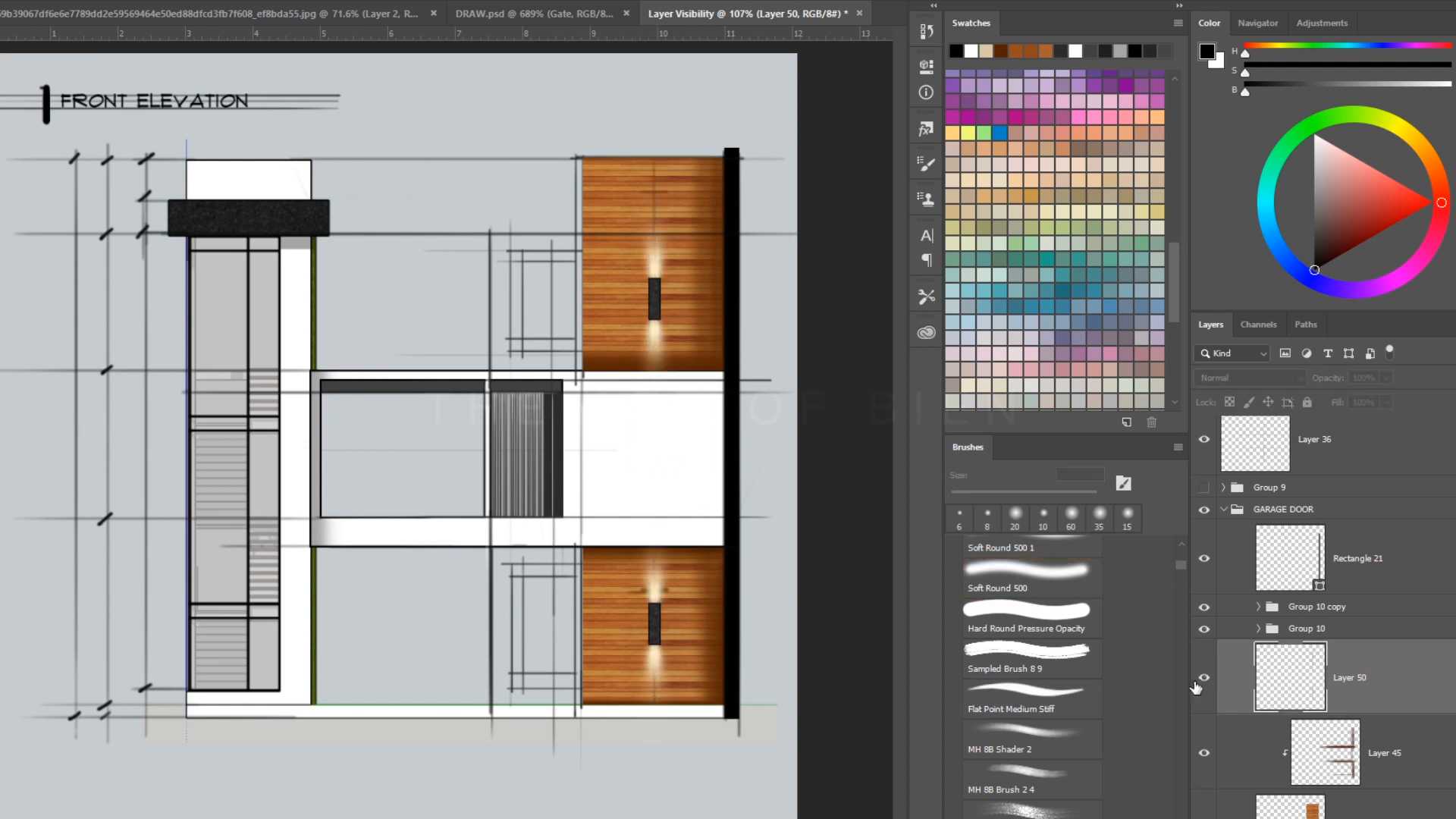
# Select the clipped shading layer above the wood cladding and choose a dark brown foreground colour.
pyautogui.scroll(6, 600, 219)
pyautogui.click(1362, 815)
pyautogui.moveTo(857, 318); pyautogui.dragTo(747, 356)
pyautogui.click(1358, 754)
pyautogui.click(1000, 51)
pyautogui.moveTo(1349, 249); pyautogui.dragTo(1339, 254)
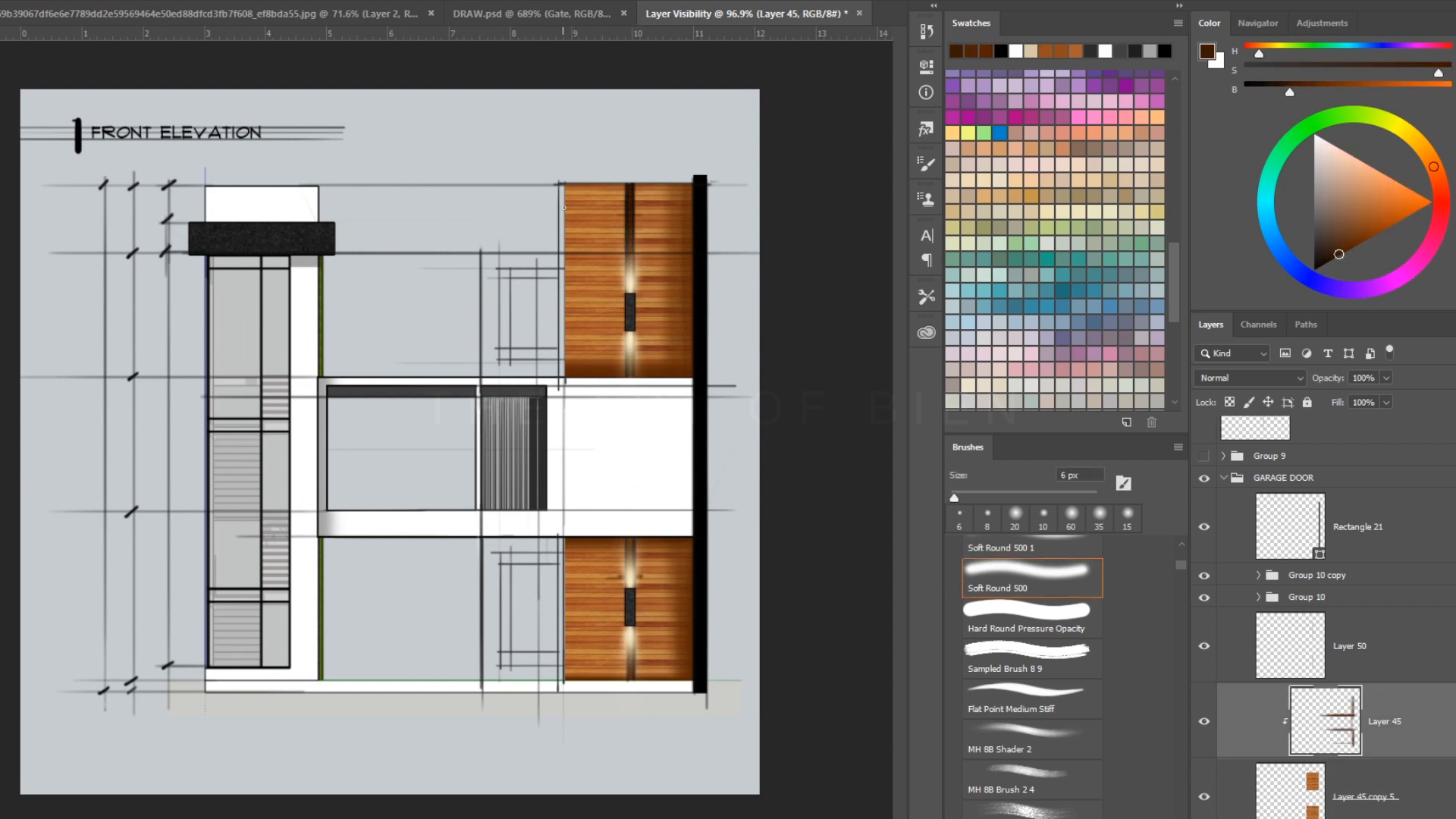
pyautogui.press('z')
pyautogui.moveTo(569, 461); pyautogui.dragTo(639, 315)
# Group the strip, shading and wood cladding layers and name the group SIDE.
pyautogui.click(1365, 645)
pyautogui.scroll(-2, 1289, 683)
pyautogui.click(1204, 749)
pyautogui.click(1204, 749)
pyautogui.keyDown('shift'); pyautogui.click(1379, 751); pyautogui.keyUp('shift')
pyautogui.hotkey('ctrl', 'g')
pyautogui.doubleClick(1312, 597)
pyautogui.write('SIDE')
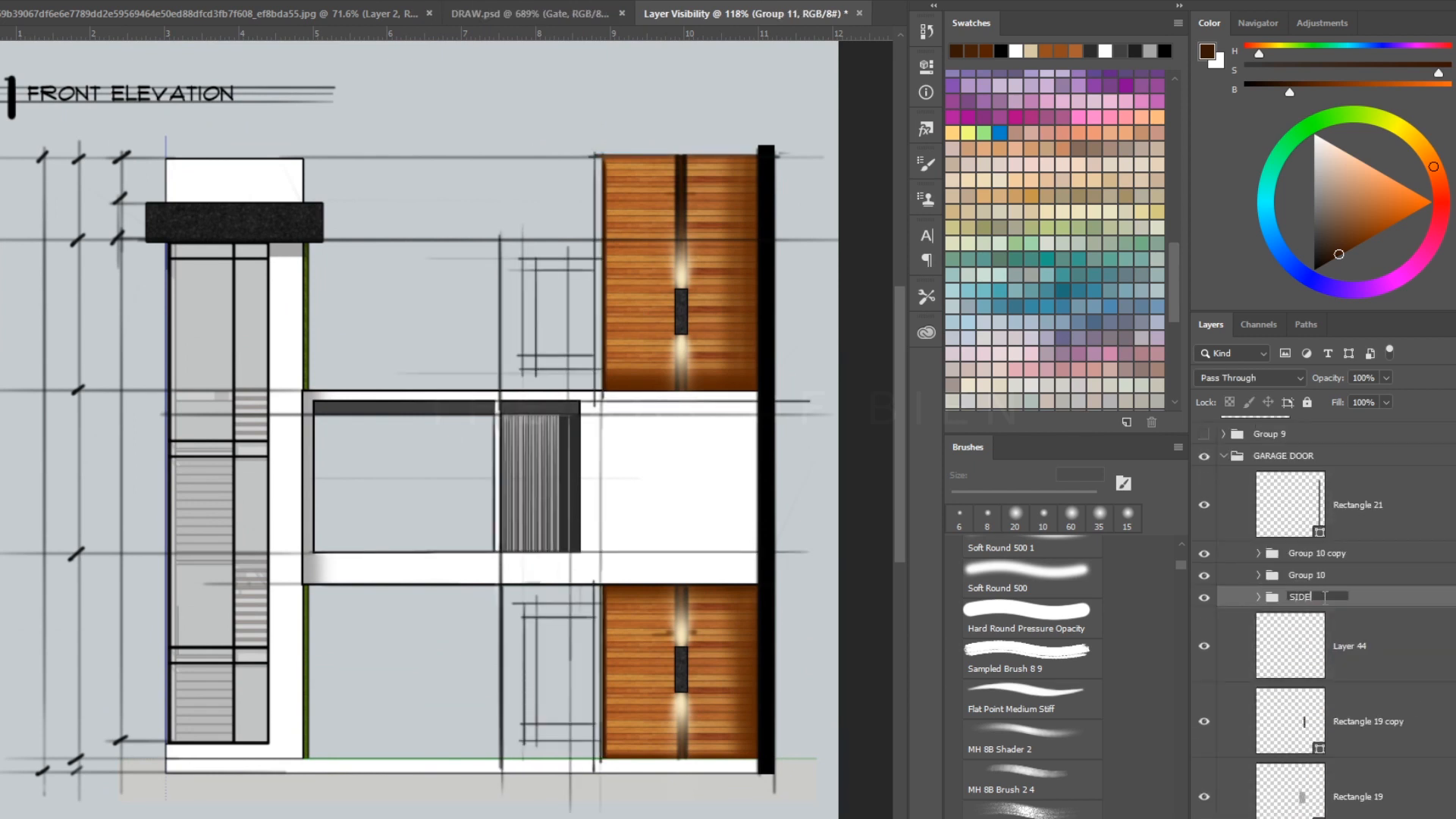
# Add a new layer below the cladding group, put it in its own group and name that group SIDE.
pyautogui.click(1256, 661)
pyautogui.hotkey('ctrl', 'shift', 'alt', 'n')
pyautogui.hotkey('ctrl', 'g')
pyautogui.doubleClick(1298, 618)
pyautogui.write('SIDE')
pyautogui.click(1327, 666)
# Draw a rectangle filling the upper storey between the tower and the wood cladding, and fill it with dark grey.
pyautogui.moveTo(614, 249); pyautogui.dragTo(667, 241)
pyautogui.moveTo(589, 553); pyautogui.dragTo(2, 226)
pyautogui.hotkey('ctrl', 'BackSpace')
pyautogui.click(121, 293)
pyautogui.click(117, 3)
pyautogui.click(140, 178)
pyautogui.click(175, 3)
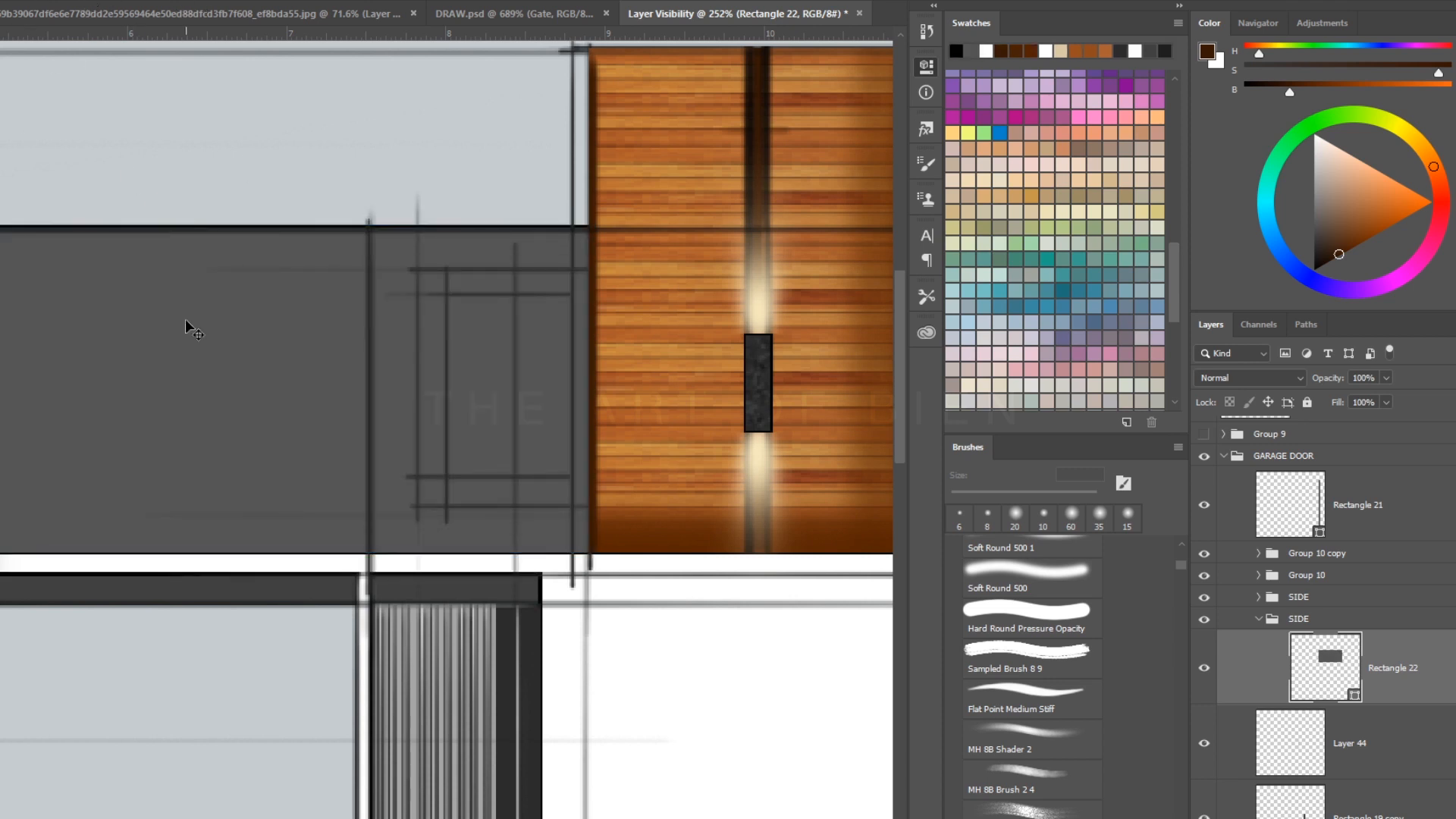
pyautogui.moveTo(653, 301); pyautogui.dragTo(607, 301)
pyautogui.moveTo(839, 614); pyautogui.dragTo(795, 618)
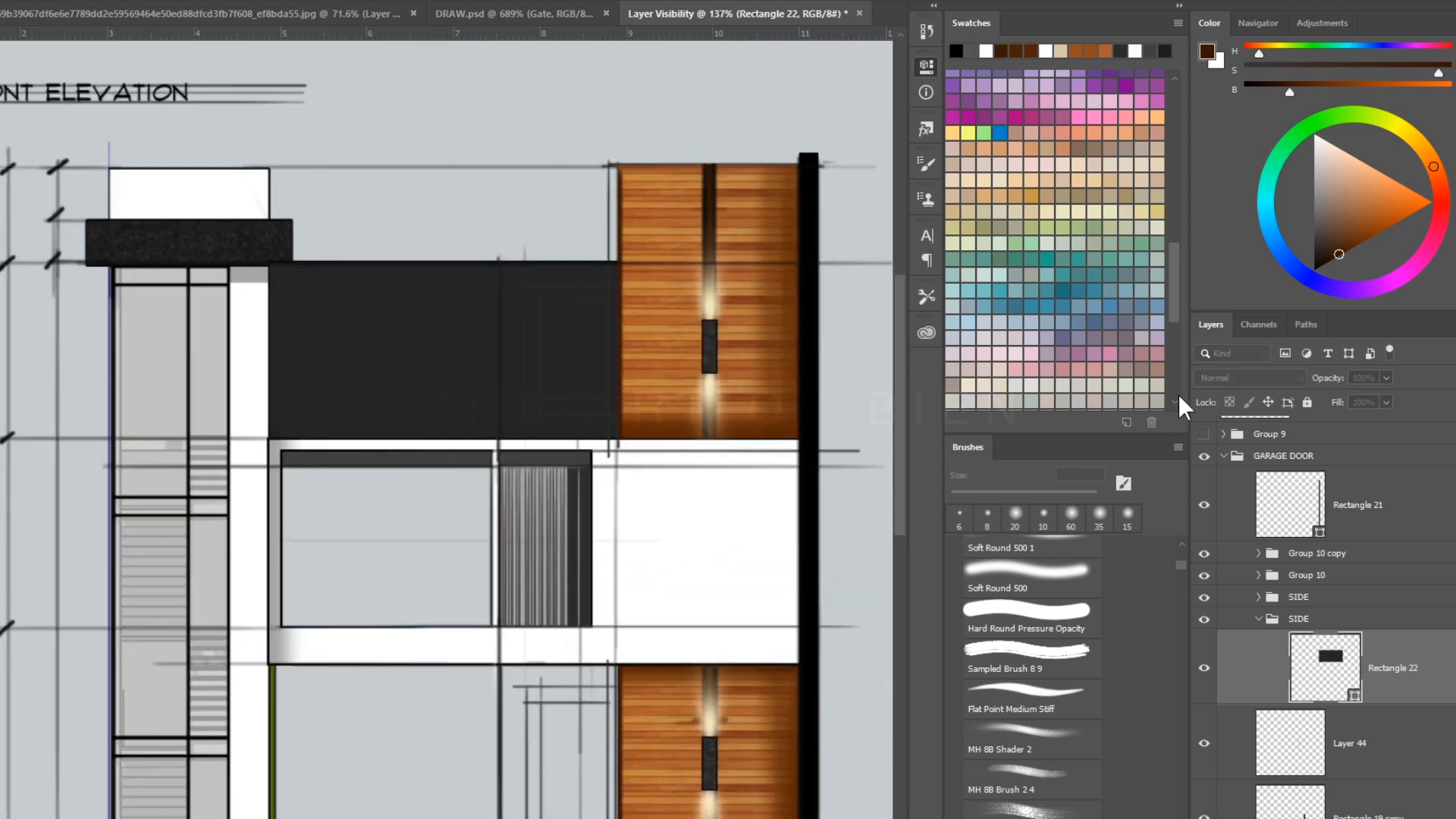
pyautogui.press('Return')
# Create a new layer above the dark wall, sample white as the brush colour, try a first stroke and undo it.
pyautogui.moveTo(344, 236); pyautogui.dragTo(379, 236)
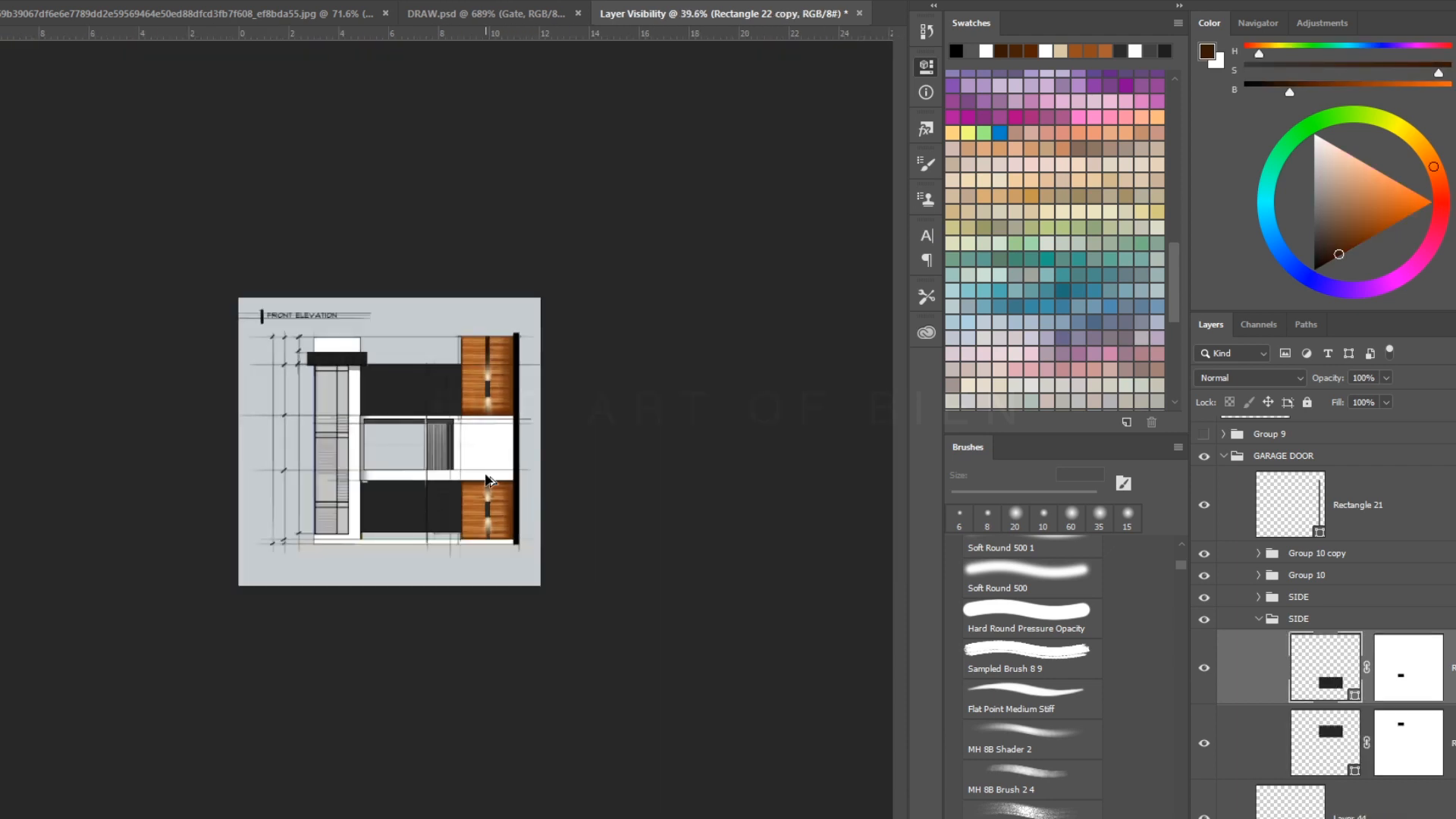
pyautogui.hotkey('ctrl', '0')
pyautogui.moveTo(509, 270); pyautogui.dragTo(550, 279)
pyautogui.press('b')
pyautogui.hotkey('ctrl', 'shift', 'alt', 'n')
pyautogui.keyDown('alt'); pyautogui.click(188, 275); pyautogui.keyUp('alt')
pyautogui.moveTo(126, 263)
pyautogui.mouseDown()
pyautogui.moveTo(490, 263)
pyautogui.moveTo(465, 405)
pyautogui.mouseUp()
pyautogui.hotkey('ctrl', 'alt', 'z')
pyautogui.hotkey('ctrl', 'alt', 'z')
pyautogui.hotkey('ctrl', 'alt', 'z')
# Paint thin white window-frame lines across the upper part and left side of the dark wall, reducing the brush to 4 px.
pyautogui.moveTo(464, 262); pyautogui.dragTo(241, 262)
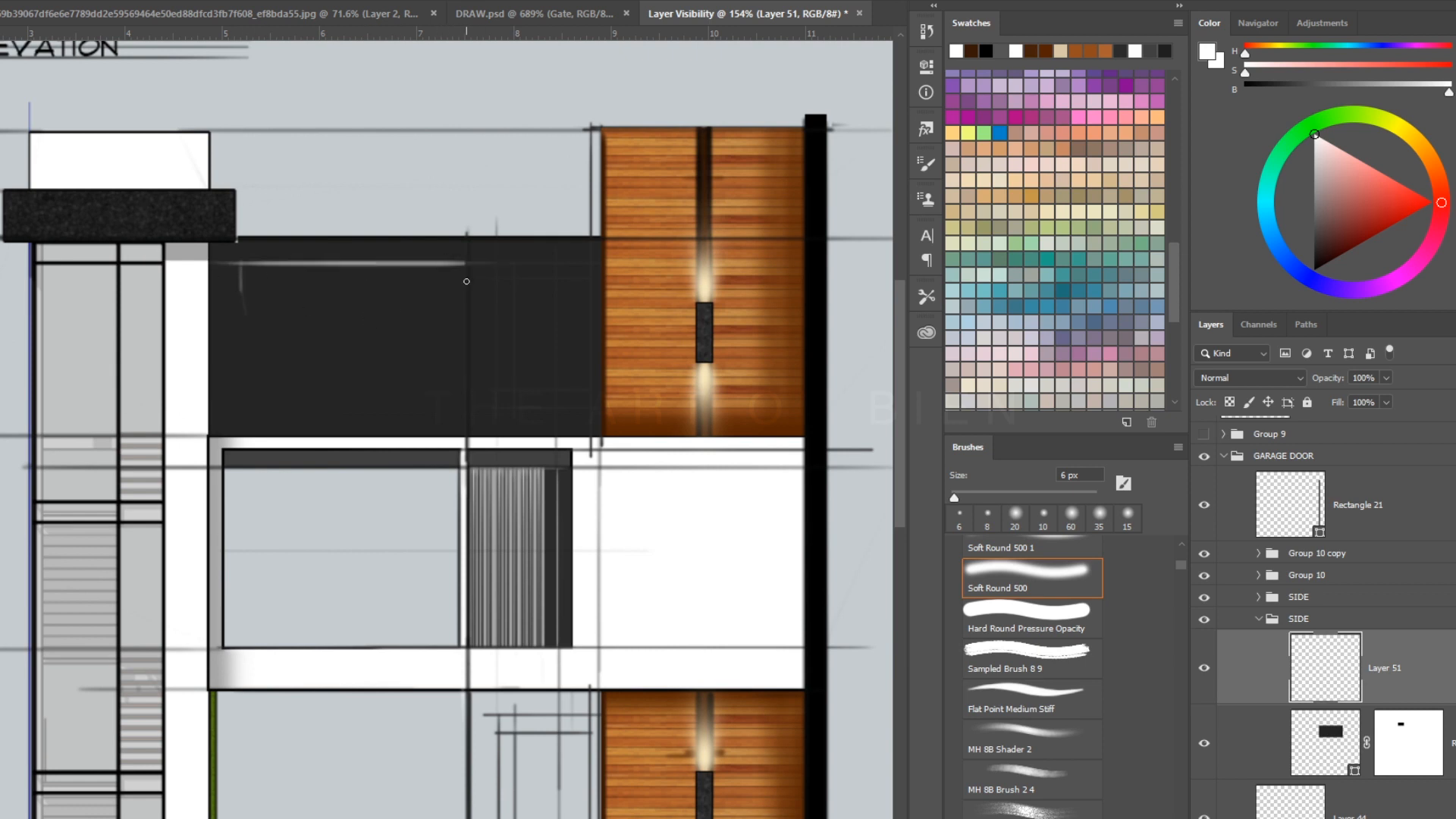
pyautogui.moveTo(465, 258); pyautogui.dragTo(465, 290)
pyautogui.moveTo(531, 329)
pyautogui.mouseDown()
pyautogui.moveTo(491, 329)
pyautogui.moveTo(519, 328)
pyautogui.mouseUp()
pyautogui.press('[')
pyautogui.press('[')
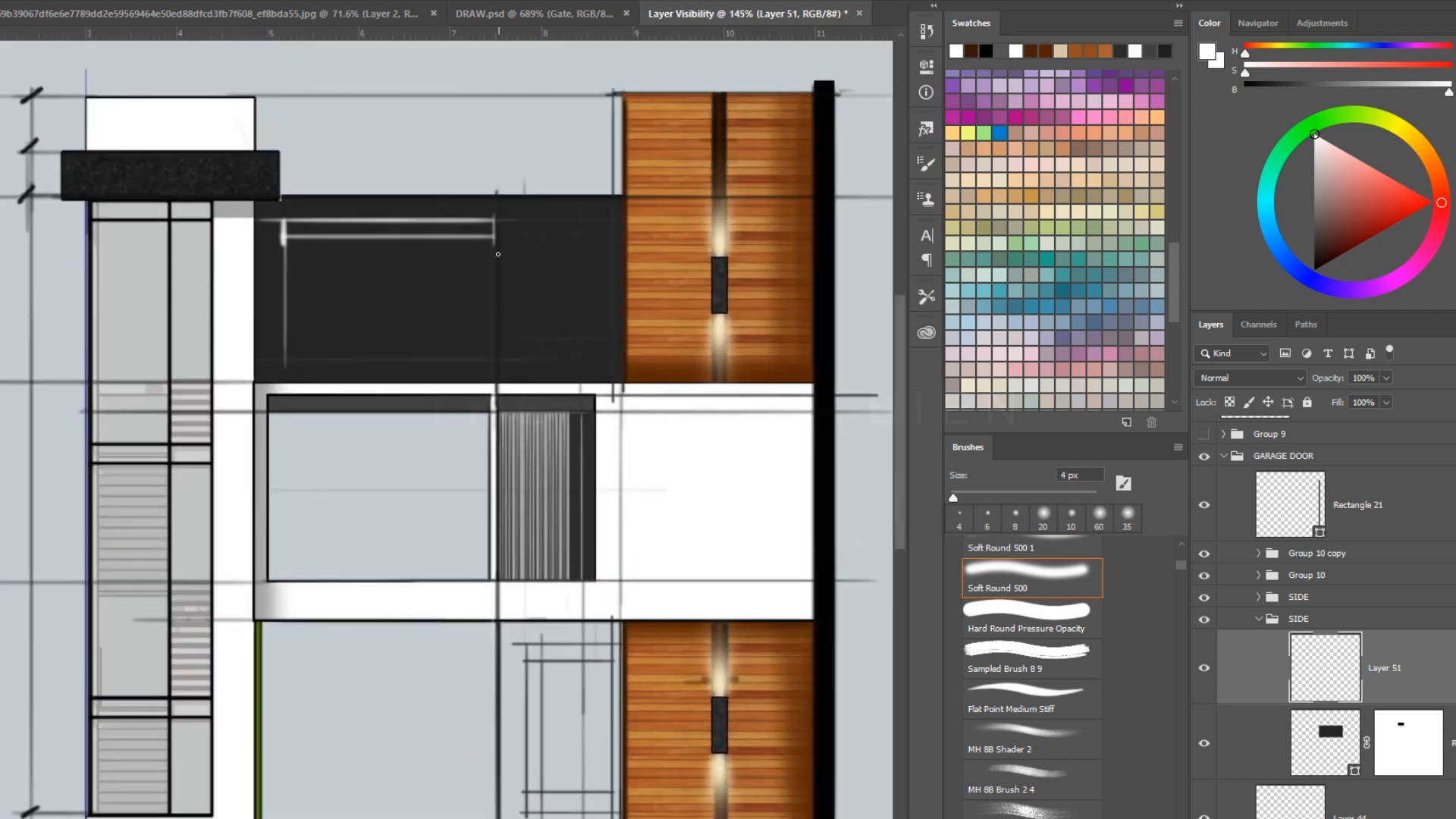
# Cut a rectangular window opening beside the wood cladding in the dark wall's layer mask.
pyautogui.click(1409, 751)
pyautogui.moveTo(660, 213); pyautogui.dragTo(739, 213)
pyautogui.press('m')
pyautogui.moveTo(304, 231); pyautogui.dragTo(539, 591)
pyautogui.hotkey('alt', 'BackSpace')
pyautogui.hotkey('ctrl', 'd')
# Trim the window opening by selecting strips along its edges and filling them with white on the layer mask.
pyautogui.moveTo(502, 340); pyautogui.dragTo(667, 241)
pyautogui.press('x')
pyautogui.hotkey('alt', 'BackSpace')
pyautogui.hotkey('ctrl', 'd')
pyautogui.moveTo(576, 370); pyautogui.dragTo(588, 405)
pyautogui.moveTo(592, 471); pyautogui.dragTo(378, 512)
pyautogui.hotkey('alt', 'BackSpace')
pyautogui.hotkey('ctrl', 'd')
pyautogui.moveTo(589, 211); pyautogui.dragTo(394, 166)
pyautogui.hotkey('alt', 'BackSpace')
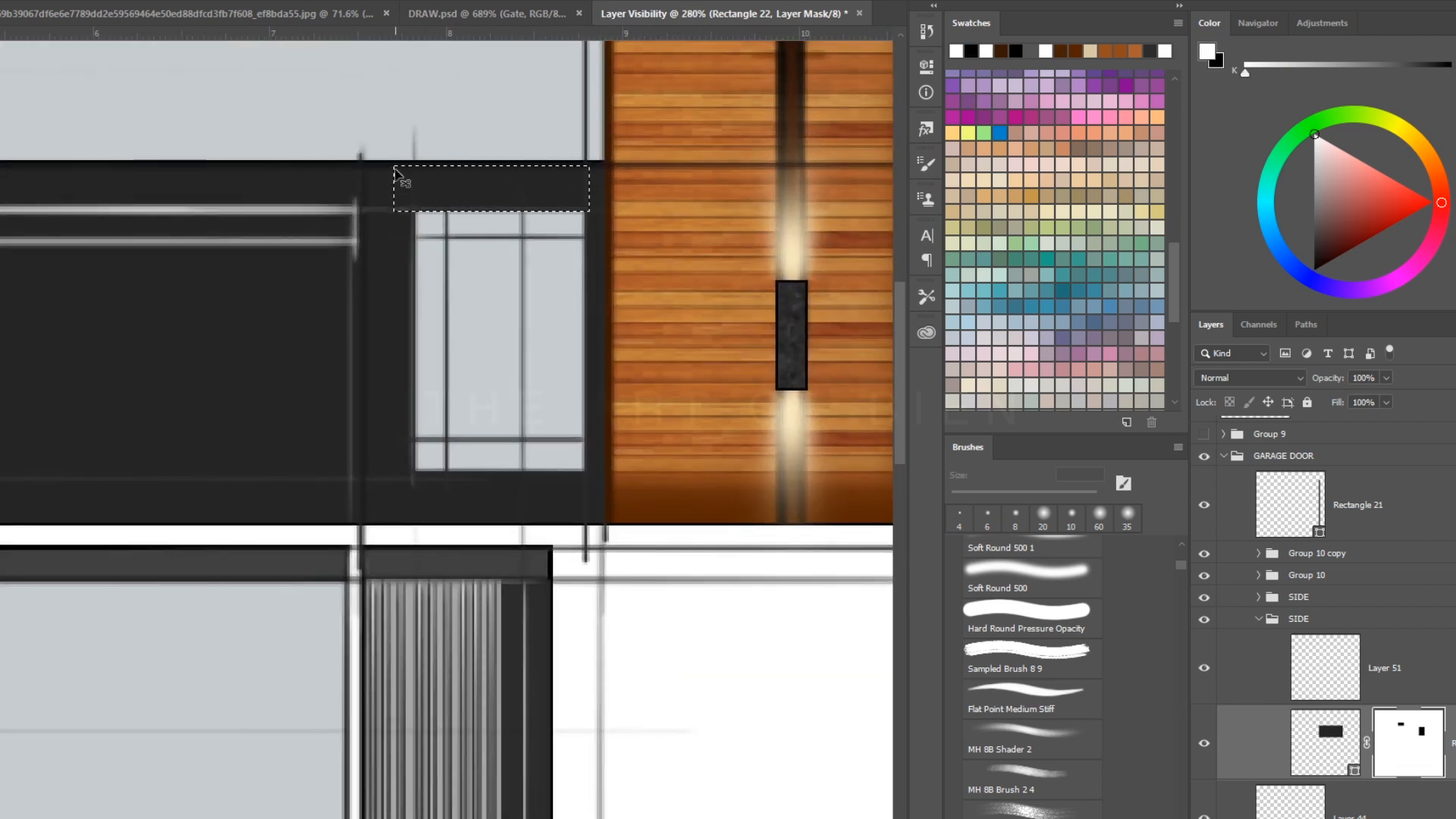
pyautogui.hotkey('ctrl', 'd')
pyautogui.moveTo(627, 380); pyautogui.dragTo(562, 381)
# Select Layer 50 in the upper SIDE group, shrink the brush and sample the wall's dark grey for the window lines.
pyautogui.scroll(-3, 1031, 644)
pyautogui.click(1304, 667)
pyautogui.click(1259, 597)
pyautogui.click(1274, 644)
pyautogui.press('b')
pyautogui.moveTo(601, 331); pyautogui.dragTo(667, 330)
pyautogui.press('[')
pyautogui.press('[')
pyautogui.moveTo(628, 268)
pyautogui.mouseDown()
pyautogui.moveTo(576, 201)
pyautogui.moveTo(421, 269)
pyautogui.mouseUp()
pyautogui.hotkey('ctrl', 'z')
pyautogui.keyDown('alt'); pyautogui.click(585, 203); pyautogui.keyUp('alt')
# Paint thin dark grey frame lines along the top of the window opening with a 1 px brush.
pyautogui.moveTo(625, 268); pyautogui.dragTo(407, 268)
pyautogui.moveTo(407, 265)
pyautogui.mouseDown()
pyautogui.moveTo(407, 606)
pyautogui.moveTo(626, 589)
pyautogui.mouseUp()
pyautogui.hotkey('ctrl', 'z')
pyautogui.press('[')
pyautogui.moveTo(620, 294); pyautogui.dragTo(379, 294)
pyautogui.moveTo(621, 306); pyautogui.dragTo(356, 306)
pyautogui.moveTo(620, 546)
pyautogui.mouseDown()
pyautogui.moveTo(368, 546)
pyautogui.moveTo(379, 560)
pyautogui.mouseUp()
pyautogui.hotkey('ctrl', 'z')
# Try 1 px vertical and lower frame lines in the window opening, undoing the unwanted strokes.
pyautogui.moveTo(439, 271); pyautogui.dragTo(441, 596)
pyautogui.hotkey('ctrl', 'z')
pyautogui.moveTo(621, 559); pyautogui.dragTo(379, 560)
pyautogui.hotkey('ctrl', 'z')
pyautogui.moveTo(410, 562); pyautogui.dragTo(599, 571)
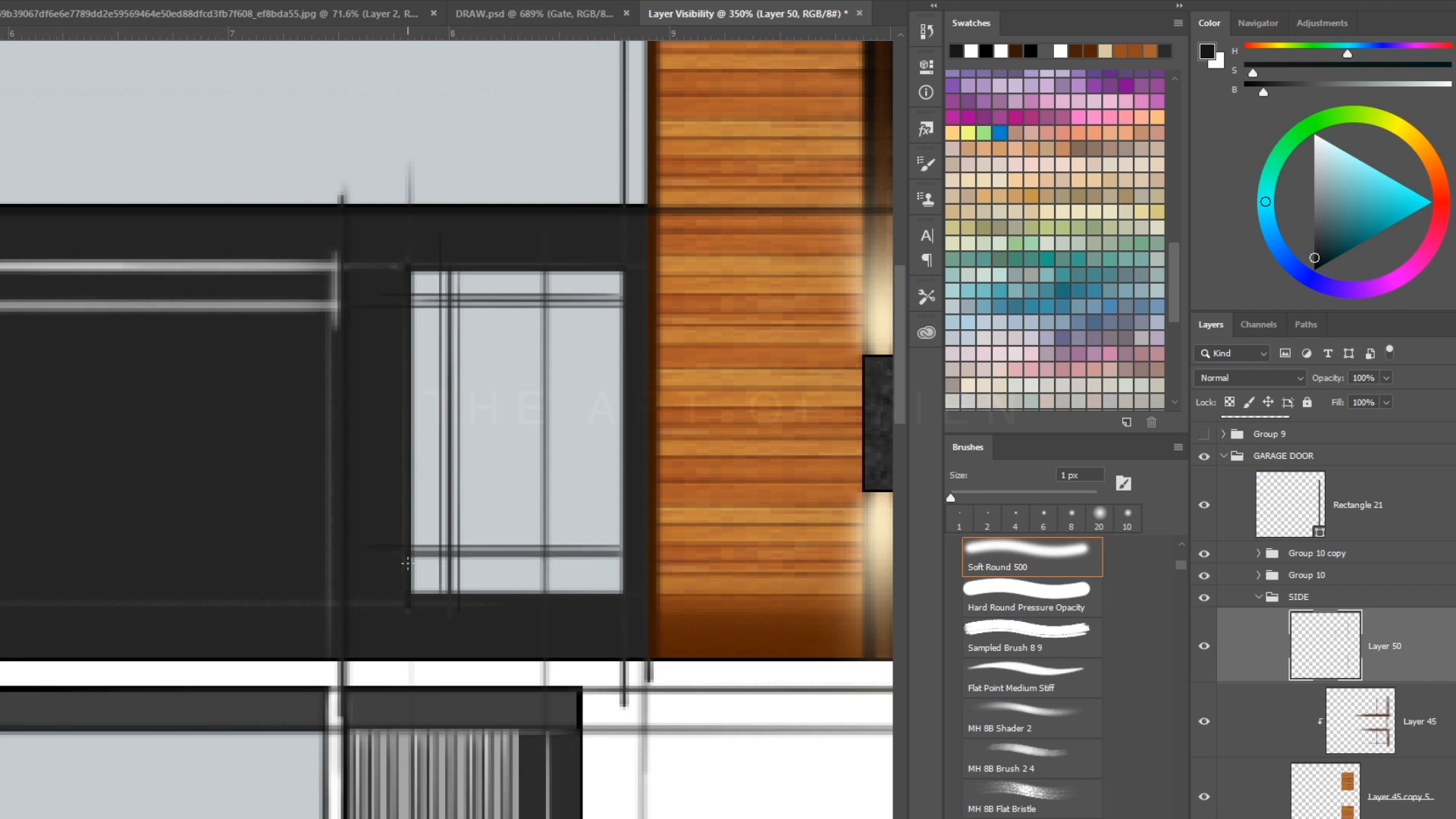
pyautogui.hotkey('ctrl', 'z')
pyautogui.moveTo(558, 449)
pyautogui.mouseDown()
pyautogui.moveTo(617, 218)
pyautogui.moveTo(652, 217)
pyautogui.mouseUp()
pyautogui.moveTo(440, 95); pyautogui.dragTo(441, 376)
pyautogui.hotkey('ctrl', 'z')
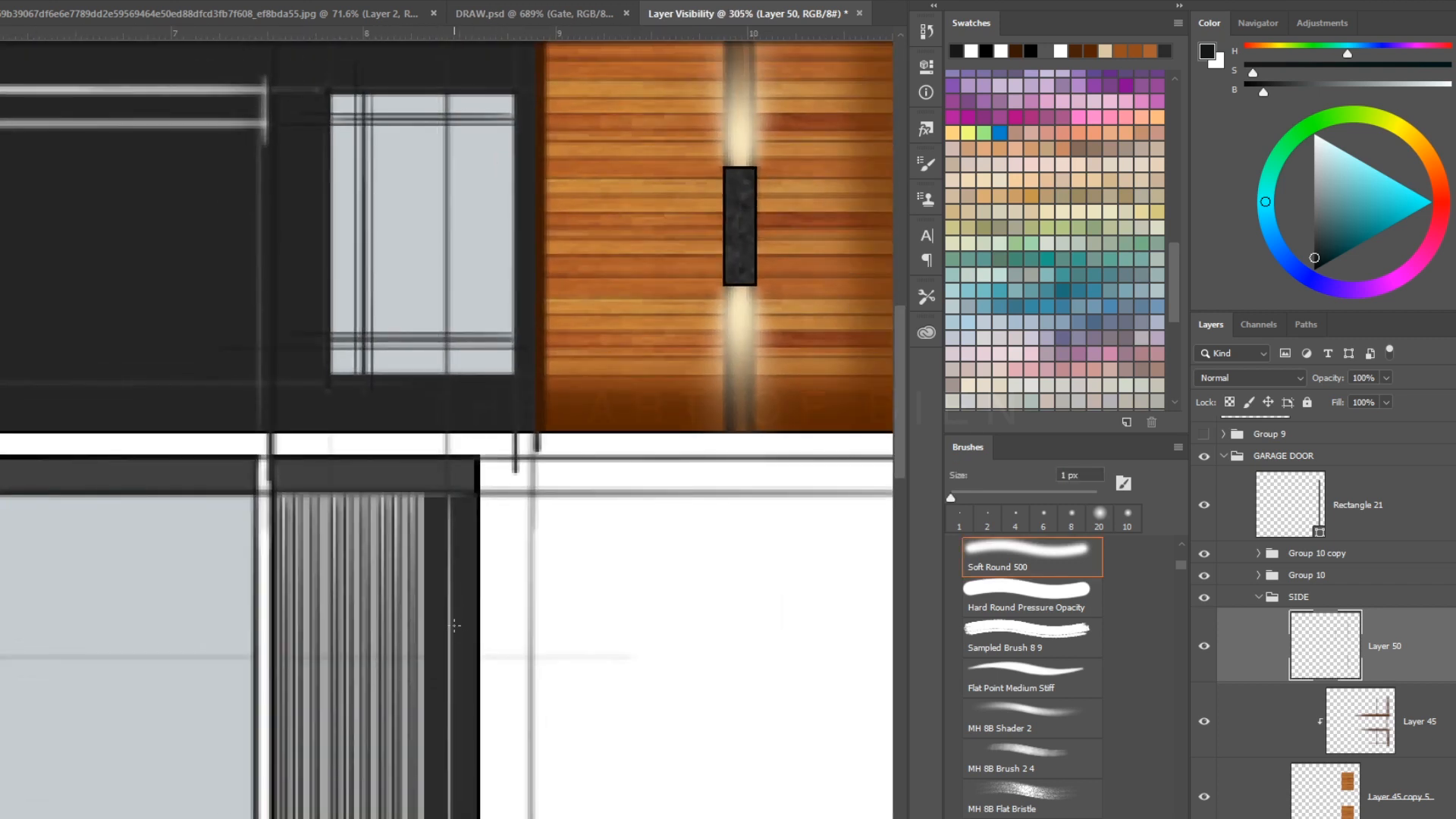
# Switch to black with a 3 px brush and outline the window opening and its inner frame.
pyautogui.click(988, 52)
pyautogui.press(']')
pyautogui.press(']')
pyautogui.moveTo(512, 94); pyautogui.dragTo(513, 375)
pyautogui.moveTo(326, 94); pyautogui.dragTo(514, 95)
pyautogui.moveTo(364, 94); pyautogui.dragTo(364, 375)
pyautogui.moveTo(515, 372); pyautogui.dragTo(331, 373)
pyautogui.moveTo(330, 95); pyautogui.dragTo(329, 382)
pyautogui.moveTo(465, 473); pyautogui.dragTo(402, 472)
pyautogui.moveTo(329, 349); pyautogui.dragTo(379, 348)
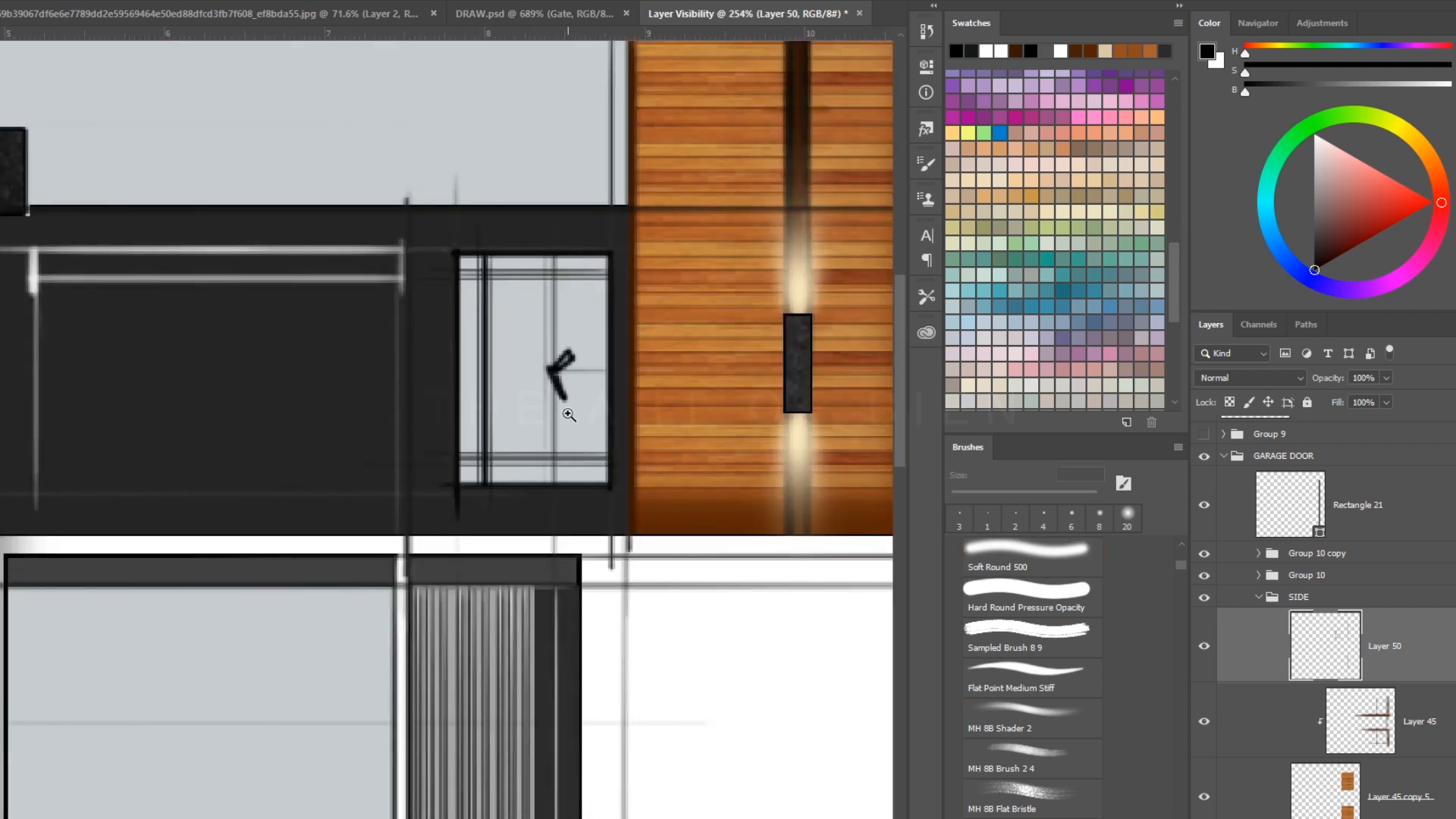
pyautogui.moveTo(524, 414); pyautogui.dragTo(447, 414)
pyautogui.hotkey('ctrl', 'z')
# Select the area around the upper window and delete the painted frame lines from Layer 50.
pyautogui.moveTo(525, 485); pyautogui.dragTo(574, 506)
pyautogui.moveTo(477, 161); pyautogui.dragTo(583, 323)
pyautogui.hotkey('ctrl', 'j')
pyautogui.moveTo(559, 228); pyautogui.dragTo(559, 654)
pyautogui.hotkey('ctrl', 'alt', 'z')
pyautogui.hotkey('ctrl', 'alt', 'z')
pyautogui.click(1203, 646)
pyautogui.click(1203, 646)
pyautogui.press('Delete')
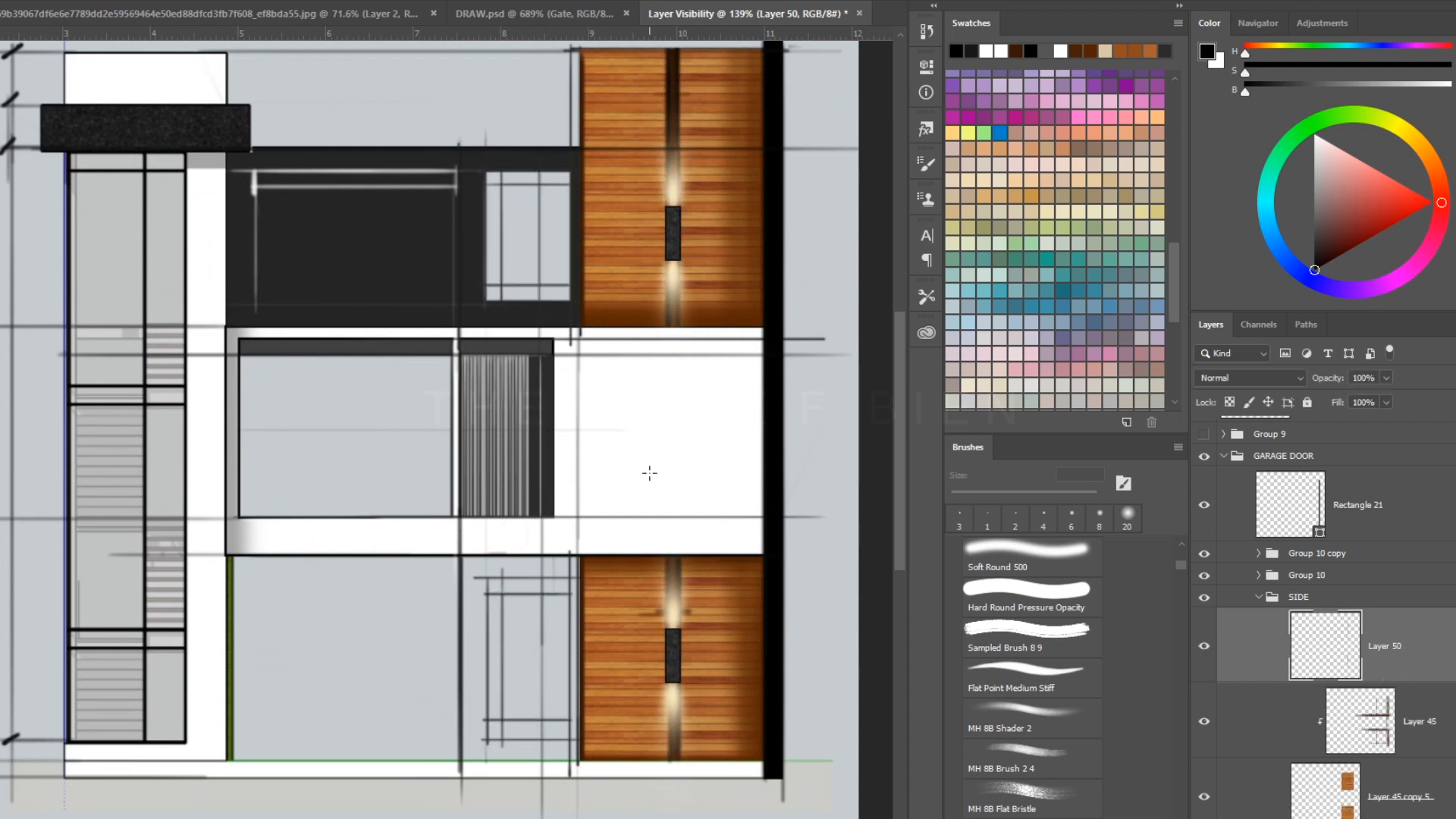
pyautogui.moveTo(649, 474); pyautogui.dragTo(530, 504)
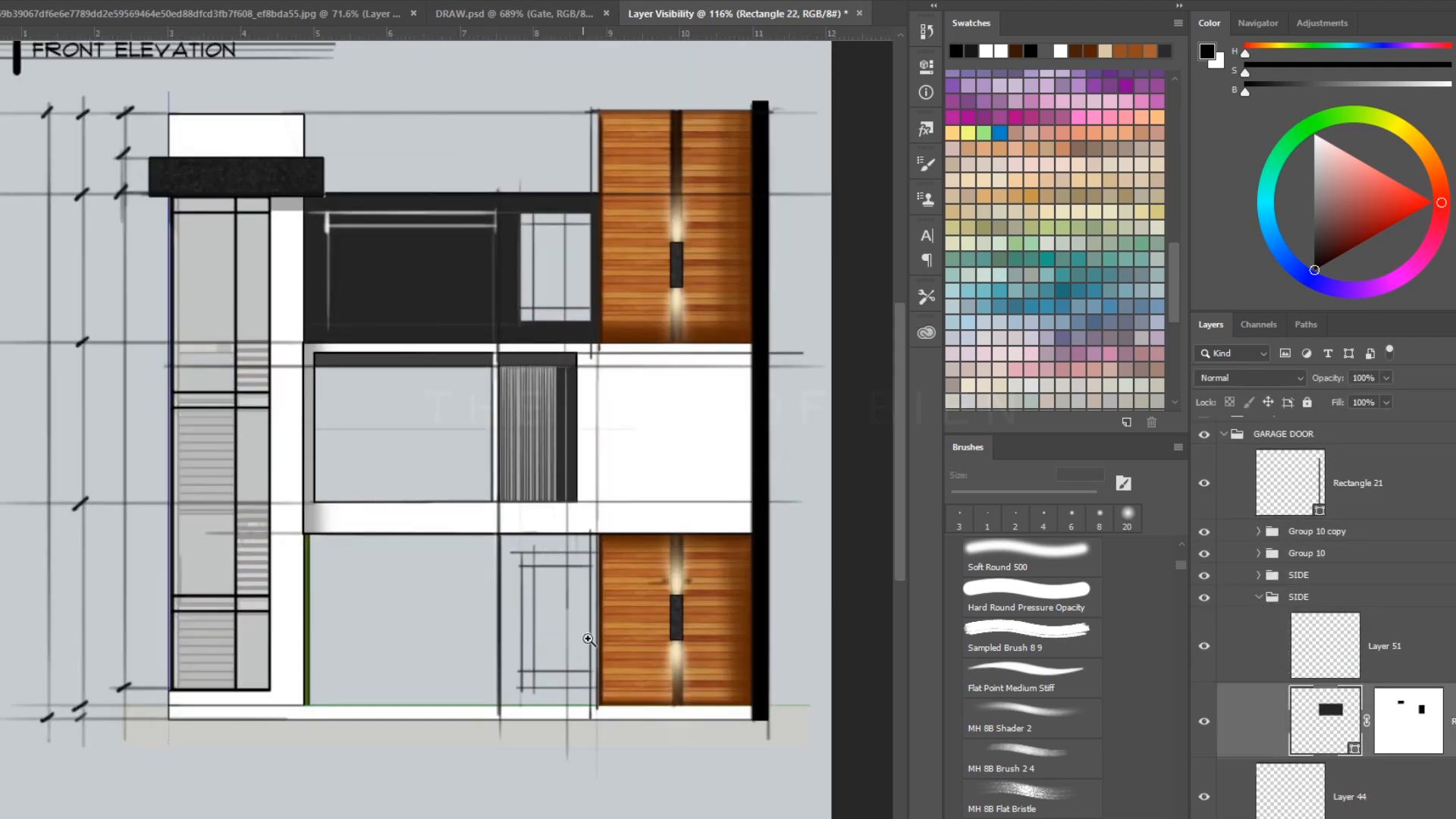
# Draw a dark wall rectangle around the ground-floor window beside the wood cladding and mask out its window opening.
pyautogui.scroll(3, 447, 424)
pyautogui.moveTo(447, 327); pyautogui.dragTo(664, 696)
pyautogui.press('m')
pyautogui.moveTo(497, 367); pyautogui.dragTo(664, 662)
pyautogui.press('x')
pyautogui.hotkey('alt', 'BackSpace')
pyautogui.hotkey('ctrl', '0')
pyautogui.moveTo(493, 479); pyautogui.dragTo(605, 480)
pyautogui.moveTo(631, 779); pyautogui.dragTo(634, 782)
pyautogui.press('x')
pyautogui.hotkey('alt', 'BackSpace')
pyautogui.hotkey('ctrl', 'd')
# Draw a black base rectangle beneath the building and stretch it past both sides of the sheet.
pyautogui.moveTo(589, 604); pyautogui.dragTo(590, 691)
pyautogui.moveTo(125, 694); pyautogui.dragTo(827, 711)
pyautogui.press('z')
pyautogui.moveTo(390, 632); pyautogui.dragTo(380, 591)
pyautogui.hotkey('ctrl', 't')
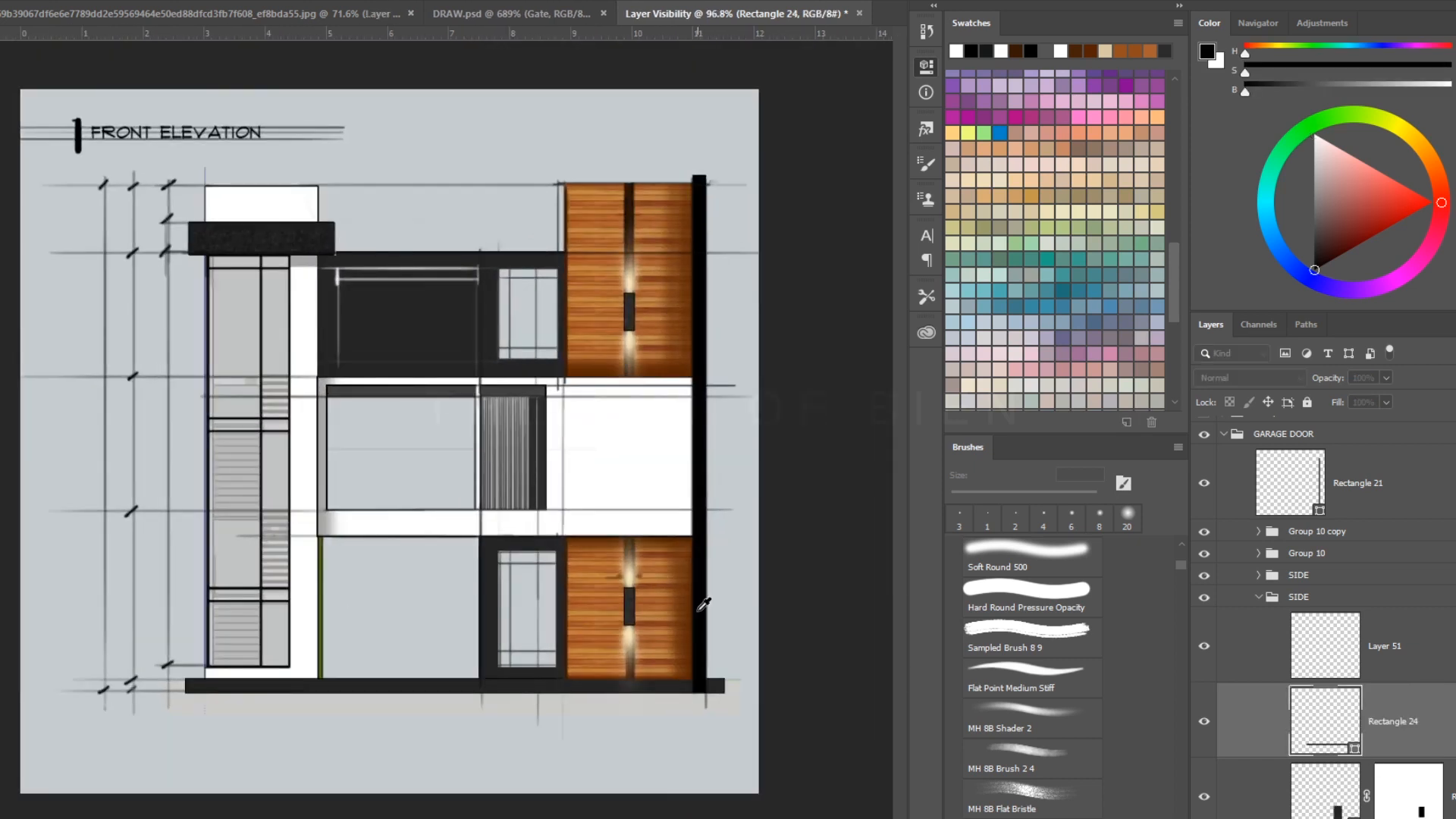
pyautogui.moveTo(189, 686); pyautogui.dragTo(11, 685)
pyautogui.moveTo(722, 685); pyautogui.dragTo(822, 694)
pyautogui.press('Return')
# On Layer 51, paint black frame lines for the entrance beside the ground-floor window with a 3 px brush.
pyautogui.moveTo(500, 608); pyautogui.dragTo(356, 485)
pyautogui.click(1204, 646)
pyautogui.click(1204, 646)
pyautogui.click(1384, 645)
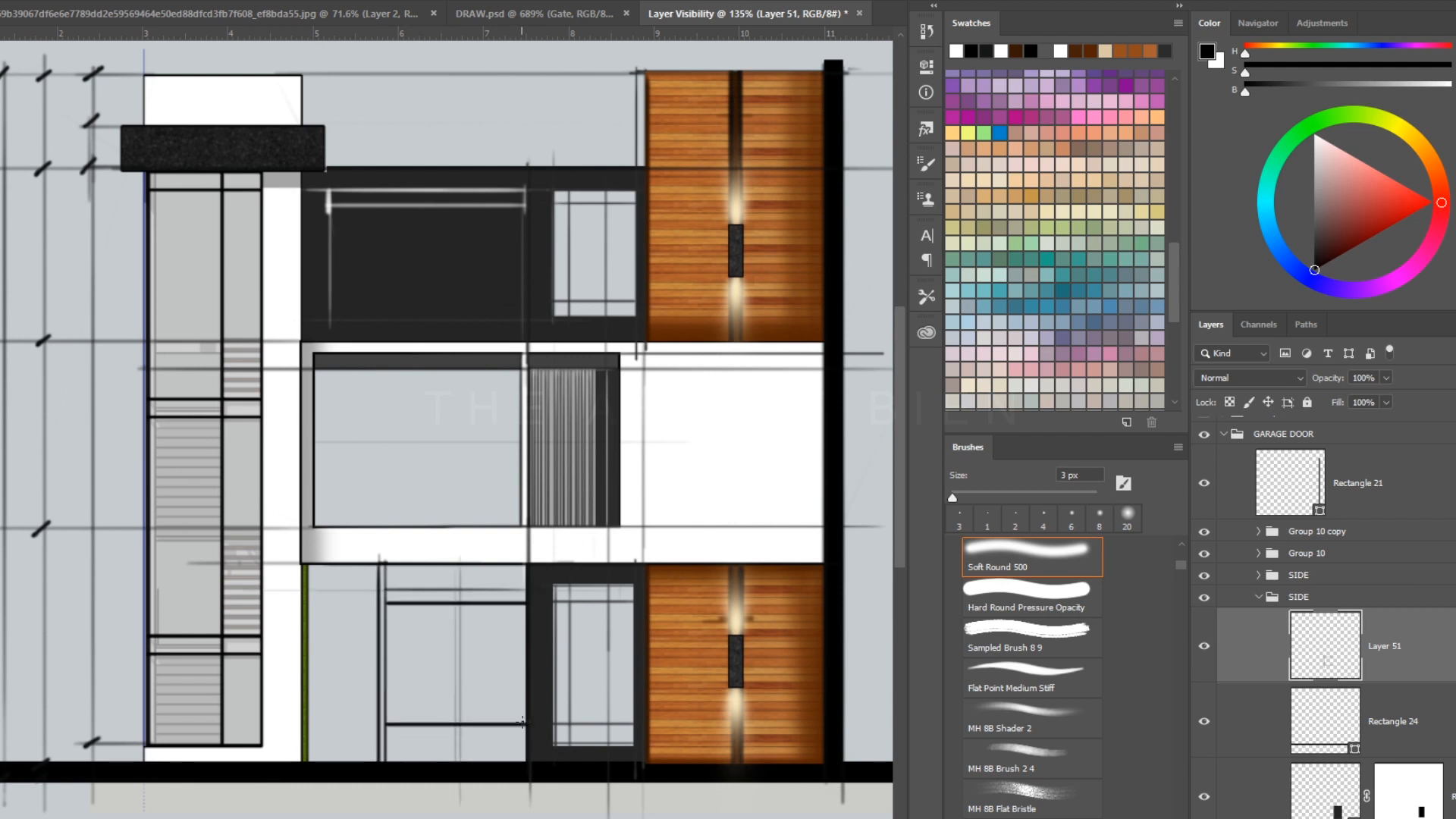
pyautogui.moveTo(465, 606); pyautogui.dragTo(433, 606)
pyautogui.moveTo(476, 694); pyautogui.dragTo(515, 694)
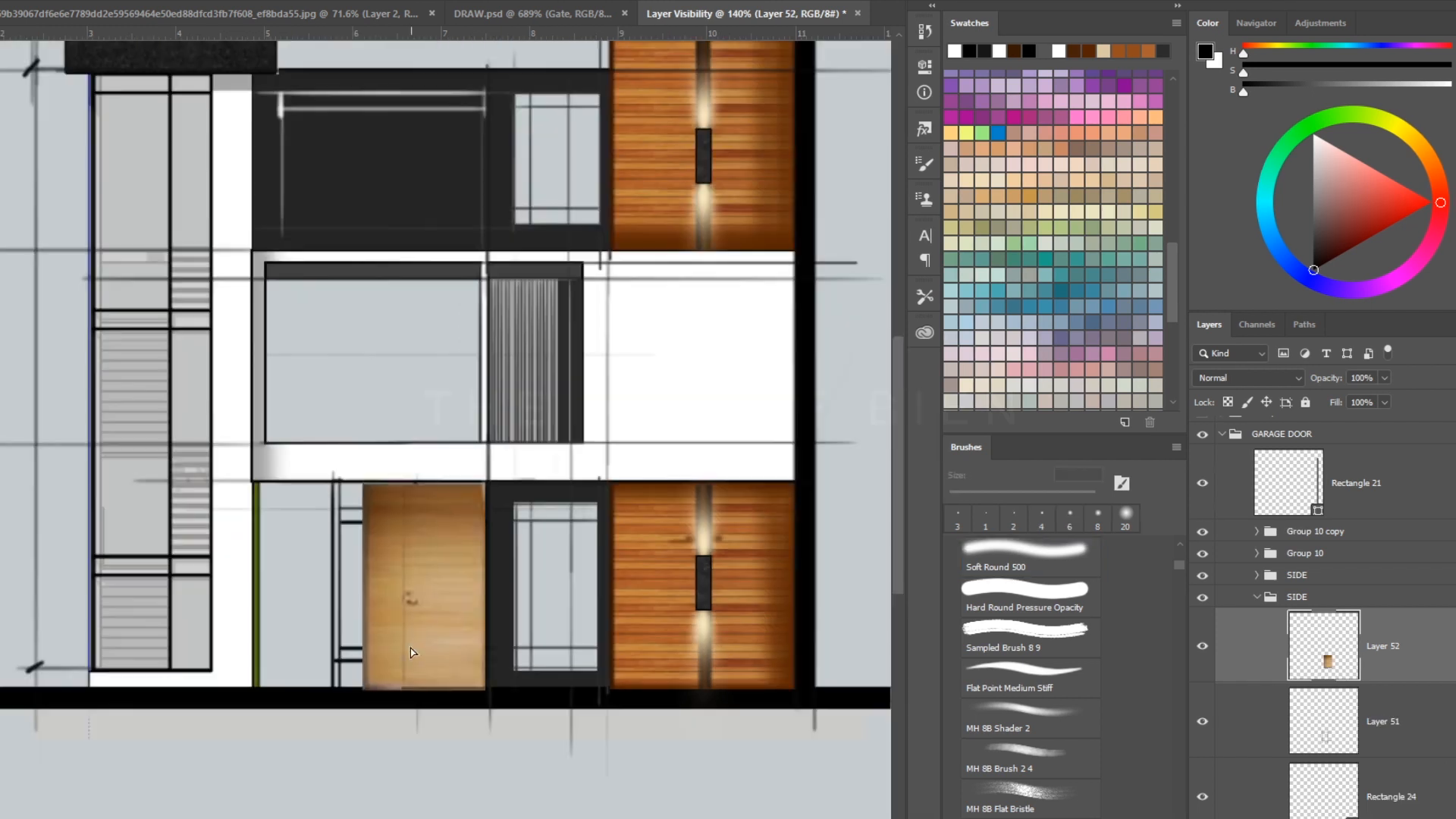
# Fill the strip between the wooden door and the dark window wall with the green sampled from the facade edge.
pyautogui.scroll(5, 443, 667)
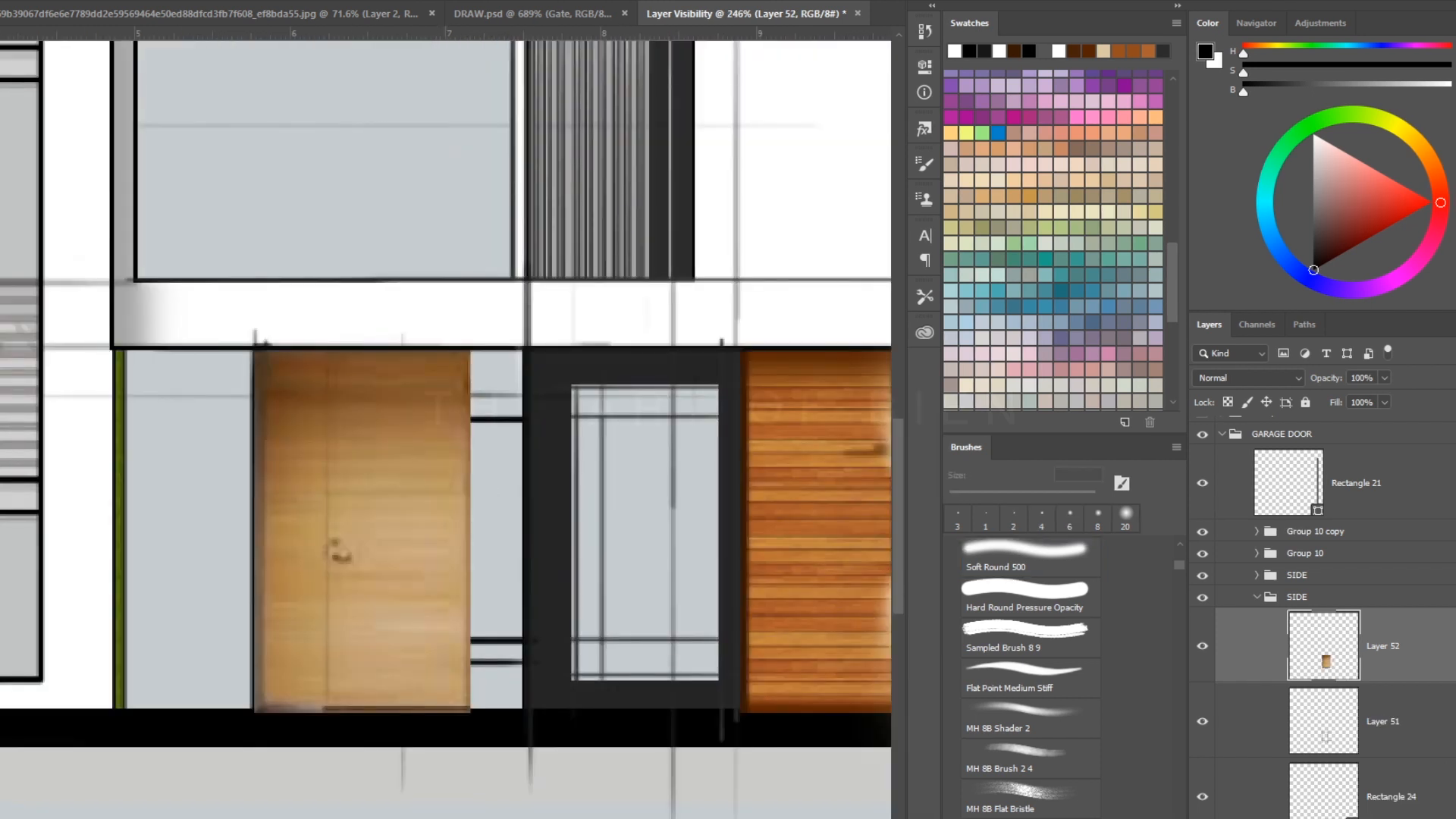
pyautogui.moveTo(469, 347); pyautogui.dragTo(524, 714)
pyautogui.press('i')
pyautogui.click(119, 618)
pyautogui.hotkey('alt', 'BackSpace')
pyautogui.hotkey('ctrl', 'd')
# Undo the stray green fill and fill the wall area between the white column and the door with dark grey.
pyautogui.hotkey('alt', 'BackSpace')
pyautogui.scroll(-5, 446, 625)
pyautogui.hotkey('ctrl', 'z')
pyautogui.press('i')
pyautogui.click(481, 607)
pyautogui.hotkey('alt', 'BackSpace')
pyautogui.hotkey('ctrl', 'd')
# On a new layer, paint white vertical lines along the door's joint and the green strip's edge with a 4 px brush.
pyautogui.scroll(5, 458, 620)
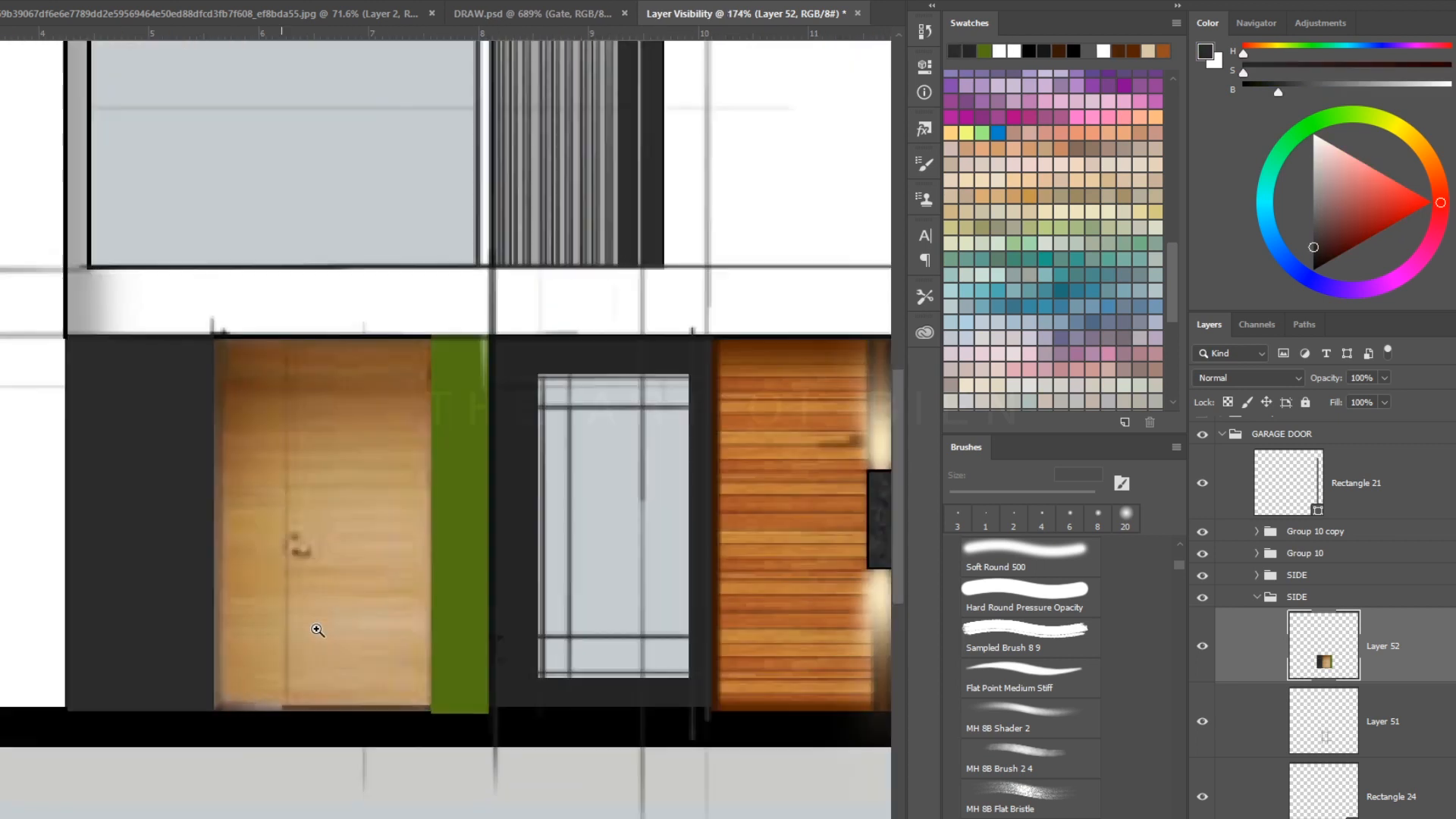
pyautogui.moveTo(317, 629); pyautogui.dragTo(334, 629)
pyautogui.hotkey('ctrl', 'shift', 'alt', 'n')
pyautogui.keyDown('alt'); pyautogui.click(1416, 684); pyautogui.keyUp('alt')
pyautogui.keyDown('alt'); pyautogui.click(1416, 684); pyautogui.keyUp('alt')
pyautogui.press('b')
pyautogui.keyDown('alt'); pyautogui.click(341, 251); pyautogui.keyUp('alt')
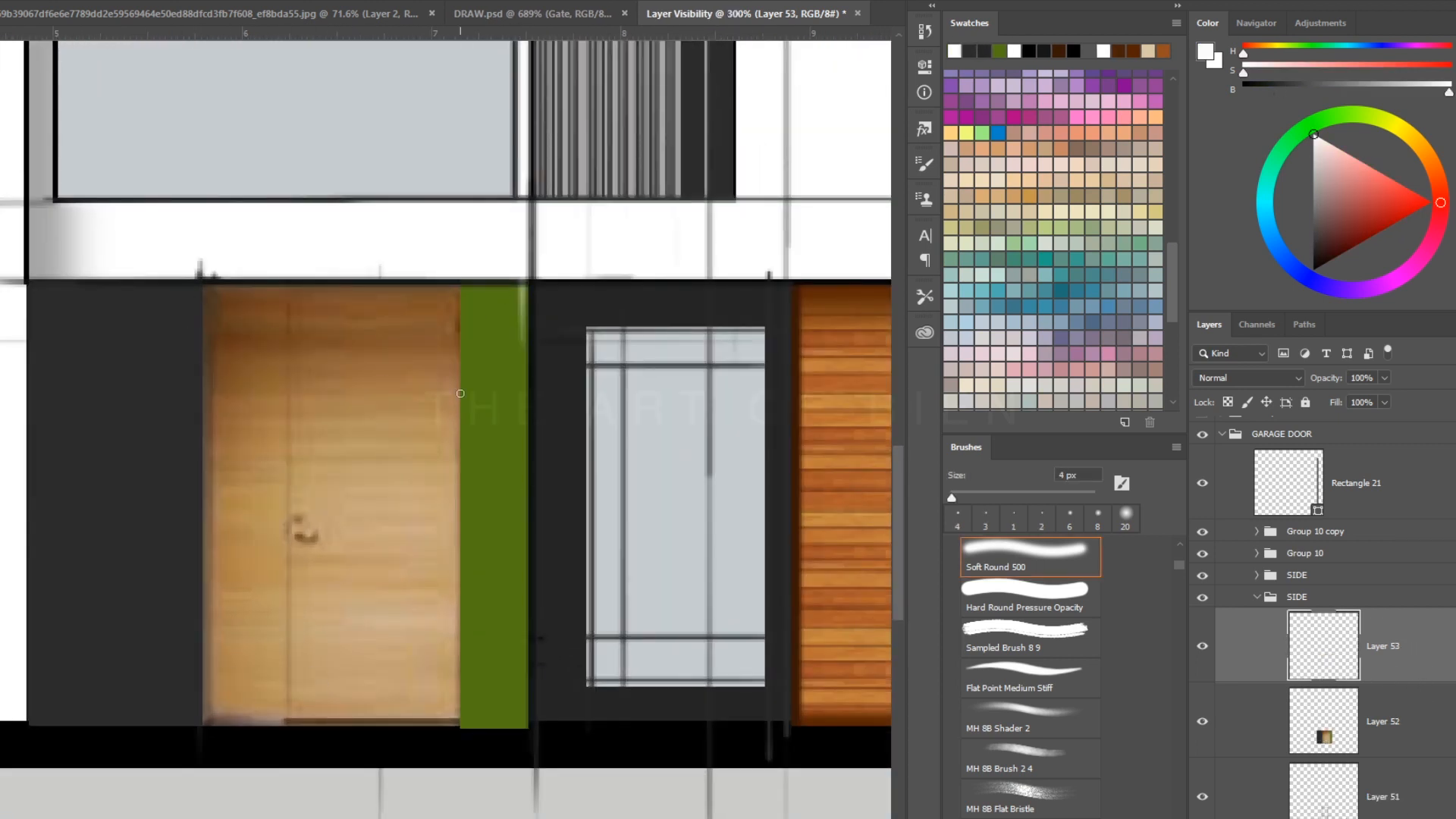
pyautogui.moveTo(461, 285); pyautogui.dragTo(462, 747)
pyautogui.moveTo(290, 287); pyautogui.dragTo(291, 694)
pyautogui.moveTo(201, 282); pyautogui.dragTo(201, 732)
pyautogui.hotkey('ctrl', 'z')
# Paint black outlines along the dark entrance wall's sides, the base line and the door's edge beside the green strip.
pyautogui.keyDown('alt'); pyautogui.click(28, 265); pyautogui.keyUp('alt')
pyautogui.moveTo(26, 270); pyautogui.dragTo(26, 741)
pyautogui.moveTo(199, 287); pyautogui.dragTo(199, 724)
pyautogui.moveTo(29, 720); pyautogui.dragTo(526, 721)
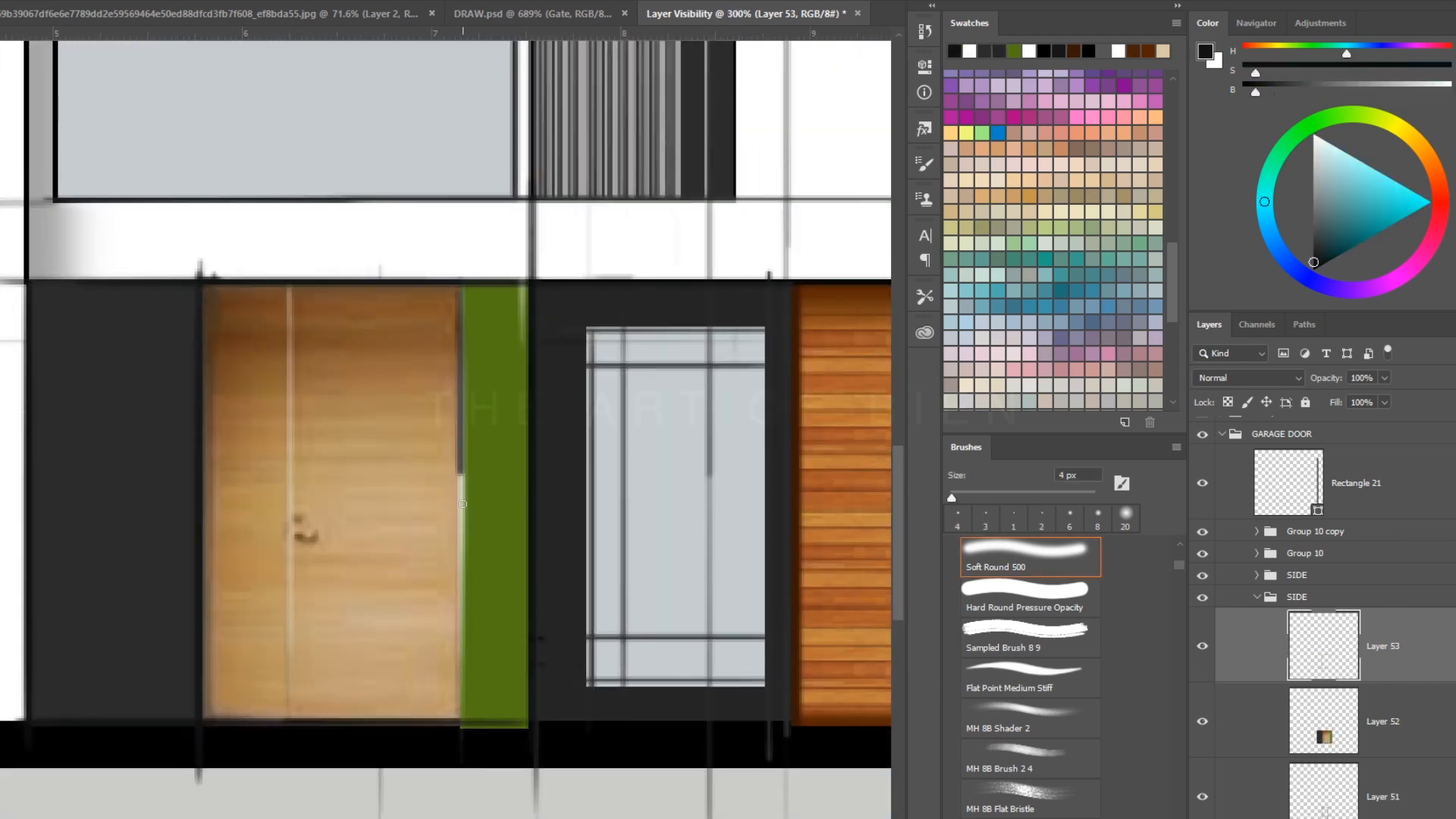
pyautogui.moveTo(463, 504); pyautogui.dragTo(460, 729)
pyautogui.moveTo(634, 728); pyautogui.dragTo(129, 730)
# Paint thin white horizontal lines for the entrance step below the door with a 2 px brush.
pyautogui.keyDown('alt'); pyautogui.click(3, 690); pyautogui.keyUp('alt')
pyautogui.press('[')
pyautogui.press('[')
pyautogui.moveTo(464, 700); pyautogui.dragTo(26, 701)
pyautogui.moveTo(543, 703)
pyautogui.mouseDown()
pyautogui.moveTo(23, 693)
pyautogui.moveTo(79, 715)
pyautogui.mouseUp()
# Paint a dark grey band along the entrance step with an 8 px brush.
pyautogui.keyDown('alt'); pyautogui.click(561, 696); pyautogui.keyUp('alt')
pyautogui.press(']')
pyautogui.press(']')
pyautogui.press(']')
pyautogui.press(']')
pyautogui.press(']')
pyautogui.press(']')
pyautogui.moveTo(526, 707); pyautogui.dragTo(19, 709)
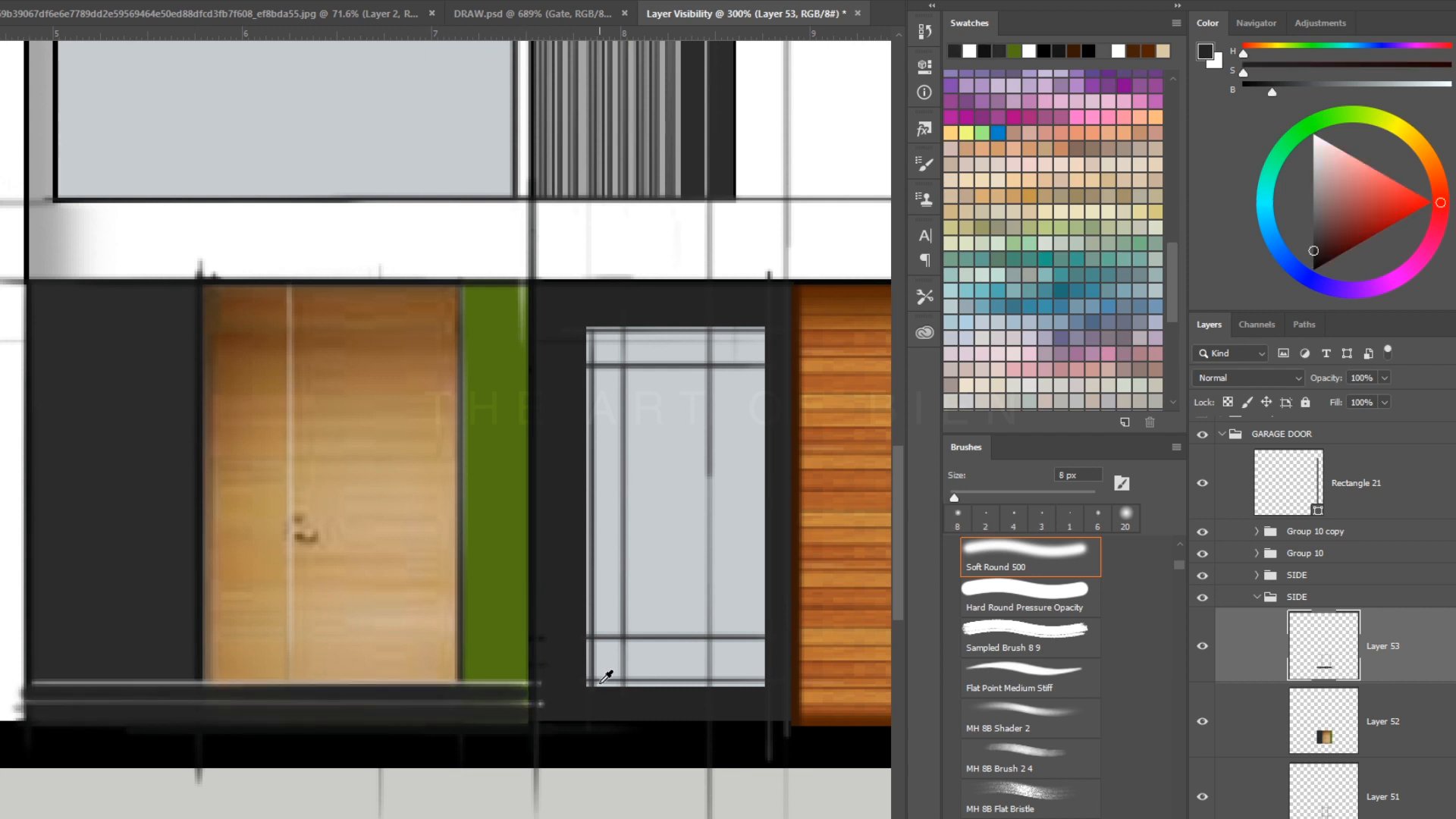
# Paint thin white joint lines on the entrance step and undo the stray cracked strokes on the dark wall.
pyautogui.keyDown('alt'); pyautogui.click(15, 680); pyautogui.keyUp('alt')
pyautogui.moveTo(118, 686); pyautogui.dragTo(120, 736)
pyautogui.moveTo(22, 722)
pyautogui.mouseDown()
pyautogui.moveTo(607, 721)
pyautogui.moveTo(37, 700)
pyautogui.mouseUp()
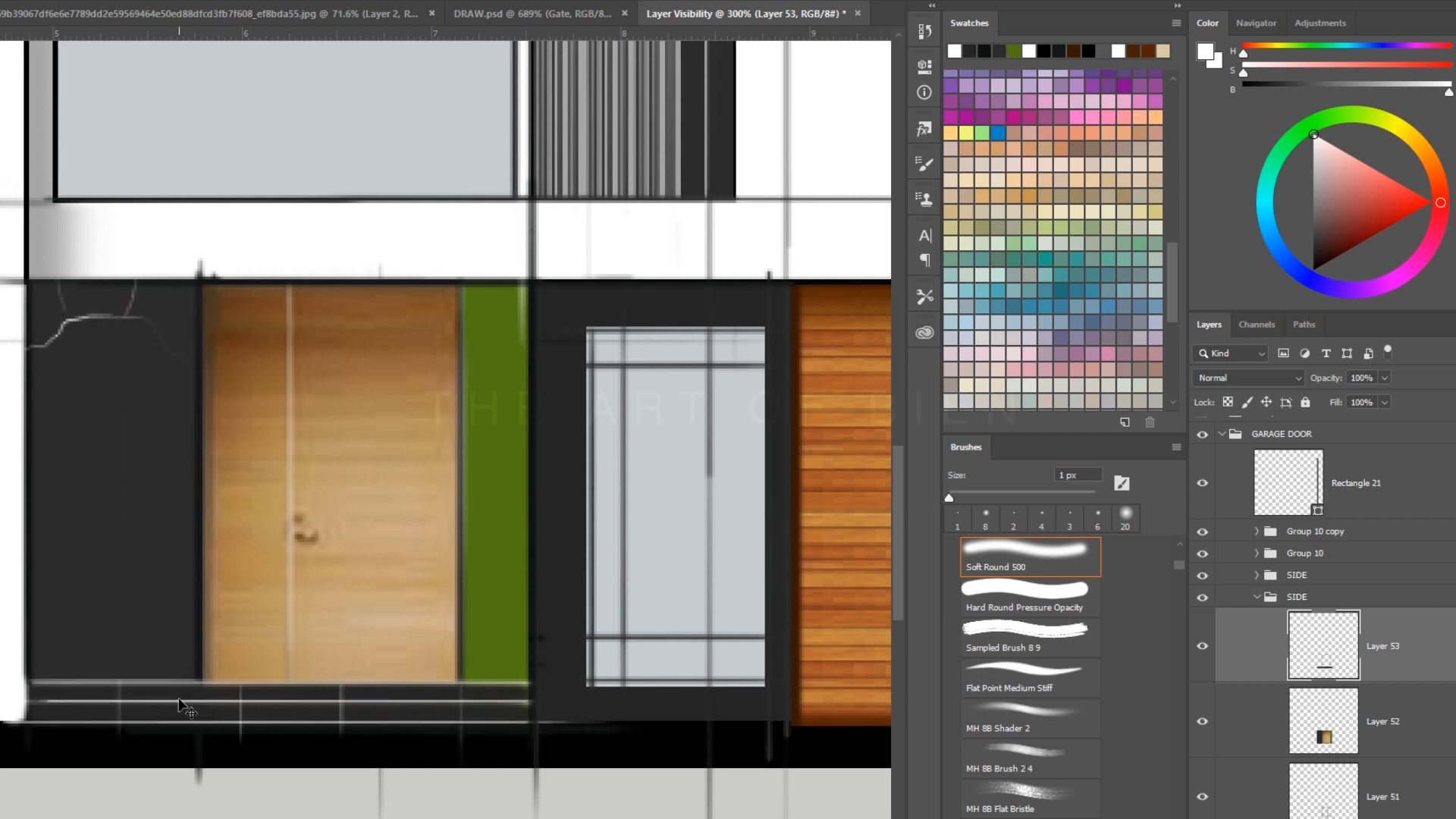
pyautogui.hotkey('ctrl', 'alt', 'z')
pyautogui.hotkey('ctrl', 'alt', 'z')
pyautogui.hotkey('ctrl', '0')
# Try larger textured brush strokes over the green strip beside the door and undo them.
pyautogui.scroll(6, 369, 613)
pyautogui.click(1137, 52)
pyautogui.press(']')
pyautogui.press(']')
pyautogui.press(']')
pyautogui.press(']')
pyautogui.press(']')
pyautogui.press(']')
pyautogui.moveTo(670, 349)
pyautogui.mouseDown()
pyautogui.moveTo(234, 348)
pyautogui.moveTo(671, 342)
pyautogui.mouseUp()
pyautogui.hotkey('ctrl', 'z')
pyautogui.keyDown('alt'); pyautogui.click(694, 376); pyautogui.keyUp('alt')
pyautogui.press('e')
pyautogui.keyDown('alt'); pyautogui.click(672, 356); pyautogui.keyUp('alt')
pyautogui.moveTo(637, 607)
pyautogui.mouseDown()
pyautogui.moveTo(661, 467)
pyautogui.moveTo(643, 603)
pyautogui.mouseUp()
pyautogui.hotkey('ctrl', 'z')
pyautogui.keyDown('alt'); pyautogui.click(659, 471); pyautogui.keyUp('alt')
pyautogui.hotkey('ctrl', 'z')
# Paint thin vertical green shading lines down the strip beside the door with a smaller brush.
pyautogui.click(1030, 758)
pyautogui.press('[')
pyautogui.press('[')
pyautogui.press('[')
pyautogui.press('[')
pyautogui.press('[')
pyautogui.press('[')
pyautogui.keyDown('alt'); pyautogui.click(630, 447); pyautogui.keyUp('alt')
pyautogui.moveTo(629, 363)
pyautogui.mouseDown()
pyautogui.moveTo(630, 650)
pyautogui.moveTo(655, 684)
pyautogui.mouseUp()
pyautogui.moveTo(639, 362); pyautogui.dragTo(638, 693)
pyautogui.scroll(-3, 1030, 653)
# Paint light green vertical streaks over the green strip with Sampled Brush 10 2.
pyautogui.click(1030, 556)
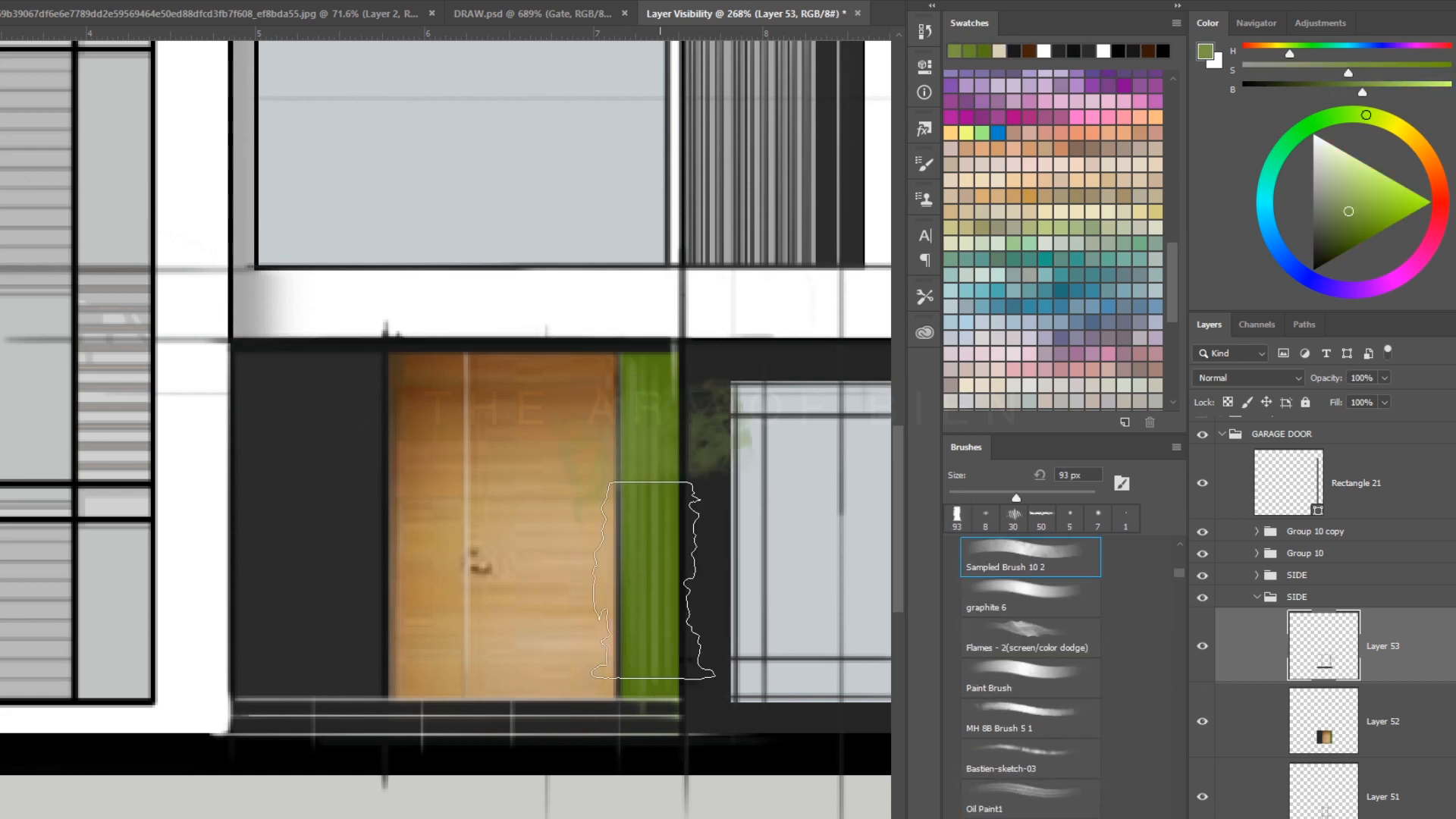
pyautogui.press('[')
pyautogui.keyDown('alt'); pyautogui.click(667, 447); pyautogui.keyUp('alt')
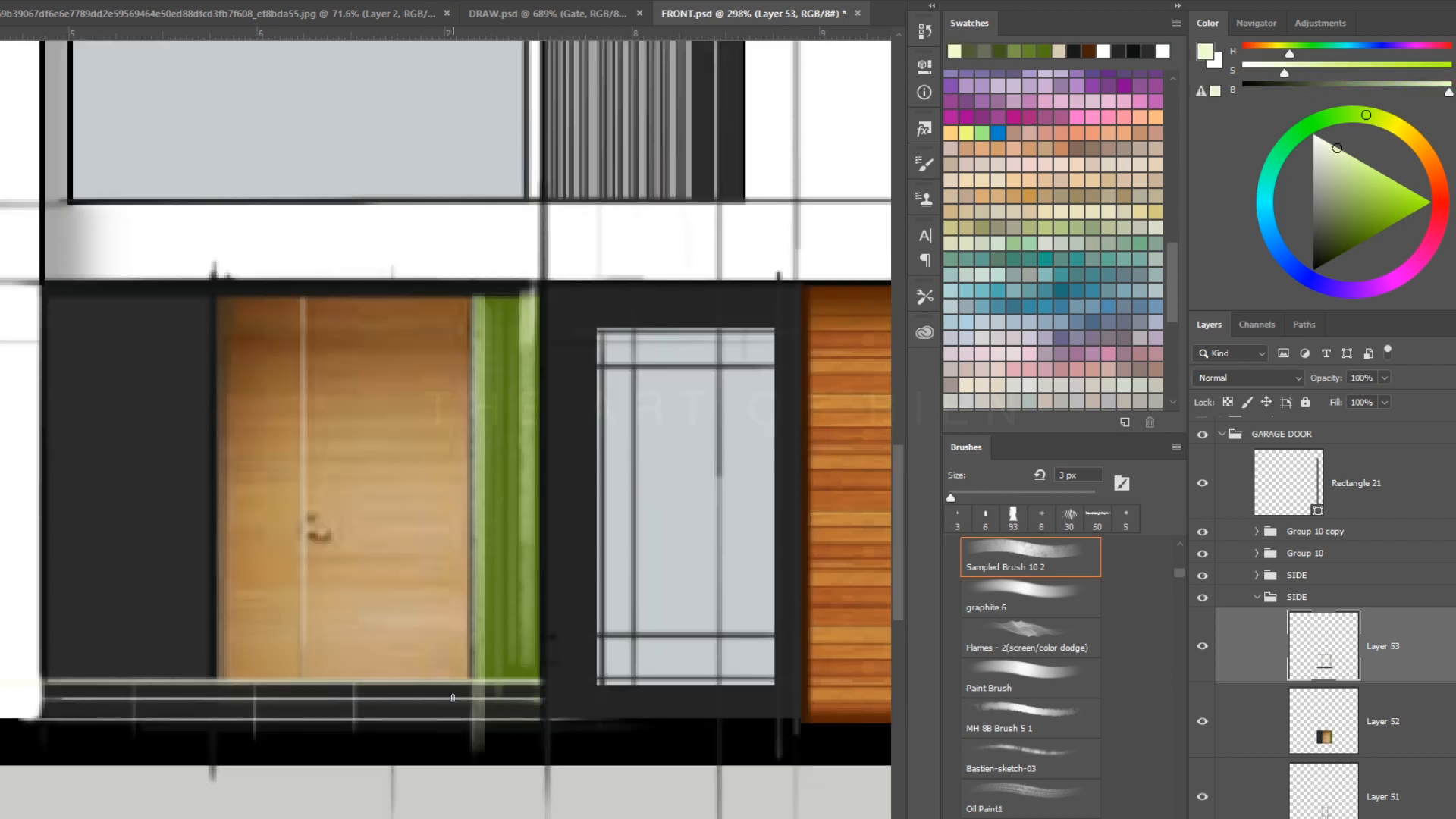
pyautogui.scroll(-4, 513, 370)
pyautogui.moveTo(514, 370); pyautogui.dragTo(482, 555)
# Sample a light grey-blue and paint a thin horizontal line across the top of the dark wall and door.
pyautogui.keyDown('alt'); pyautogui.click(694, 539); pyautogui.keyUp('alt')
pyautogui.hotkey('ctrl', 'z')
pyautogui.keyDown('alt'); pyautogui.click(424, 425); pyautogui.keyUp('alt')
pyautogui.moveTo(494, 506)
pyautogui.mouseDown()
pyautogui.moveTo(126, 506)
pyautogui.moveTo(160, 505)
pyautogui.mouseUp()
pyautogui.press('[')
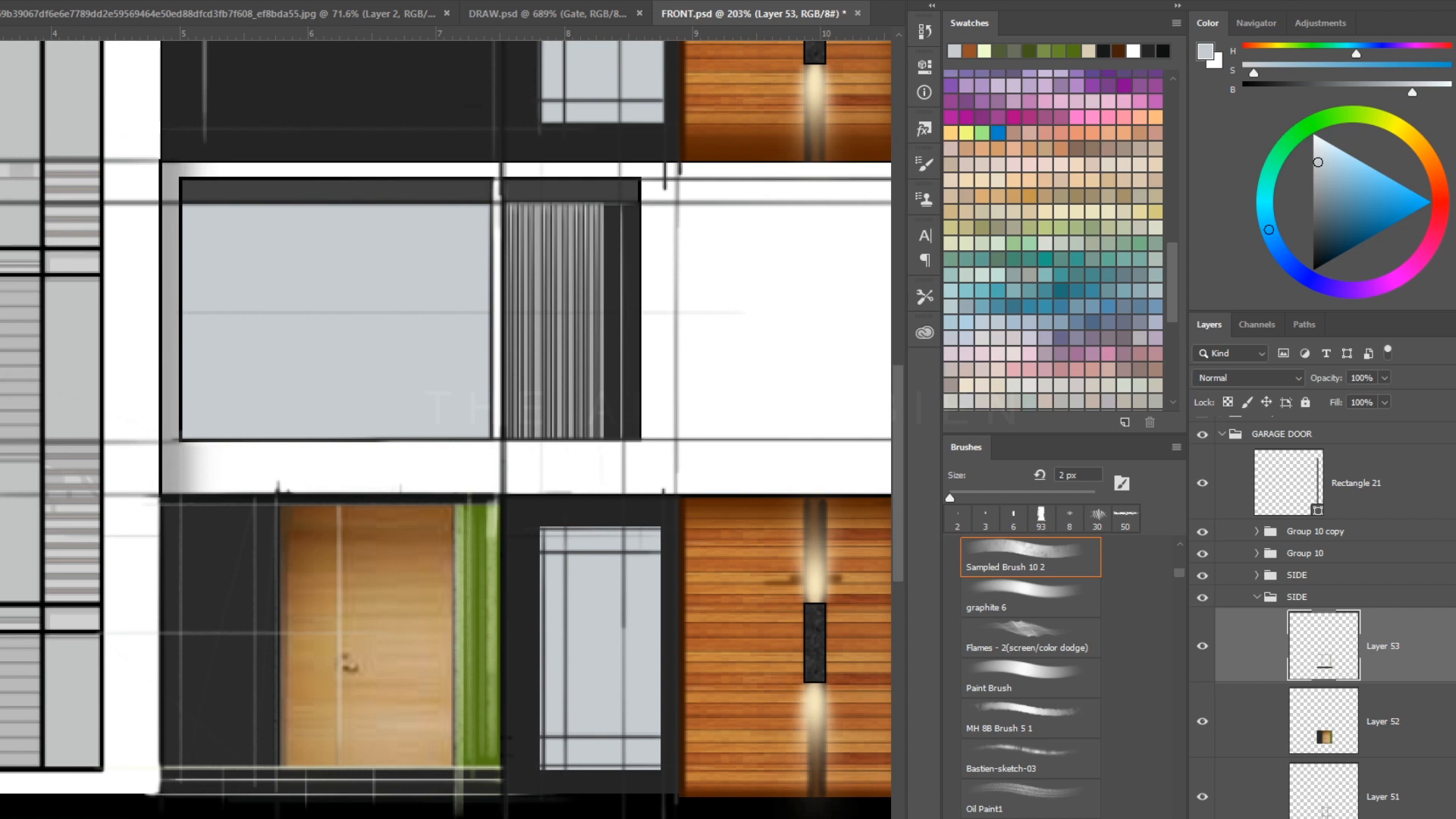
# Try a brown vertical stroke down the door's joint on Layer 52 with a 7 px brush and undo it.
pyautogui.click(1310, 707)
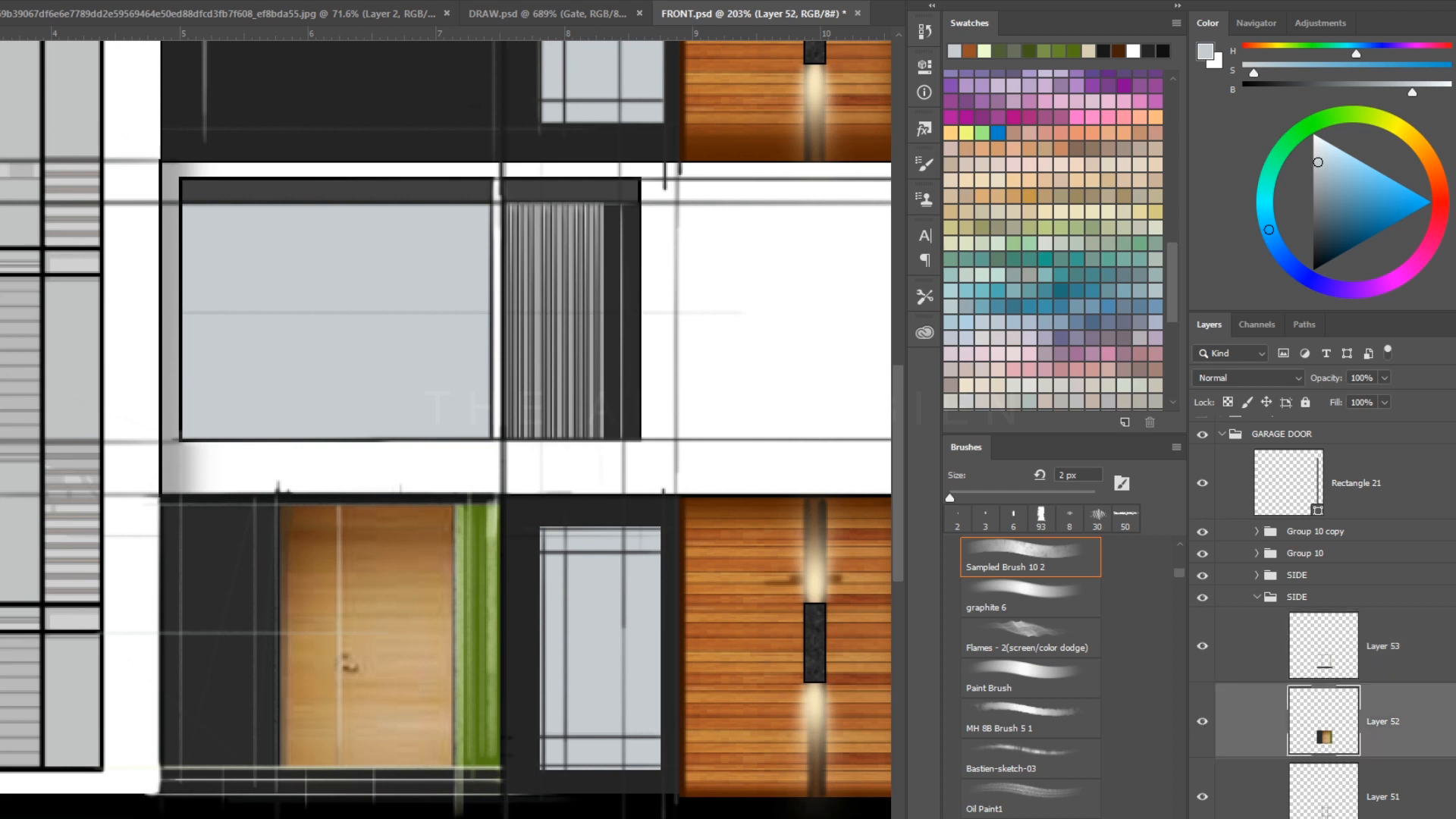
pyautogui.keyDown('alt'); pyautogui.click(418, 530); pyautogui.keyUp('alt')
pyautogui.press(']')
pyautogui.press(']')
pyautogui.press(']')
pyautogui.press(']')
pyautogui.press(']')
pyautogui.moveTo(339, 557); pyautogui.dragTo(339, 765)
pyautogui.hotkey('ctrl', 'z')
pyautogui.press('[')
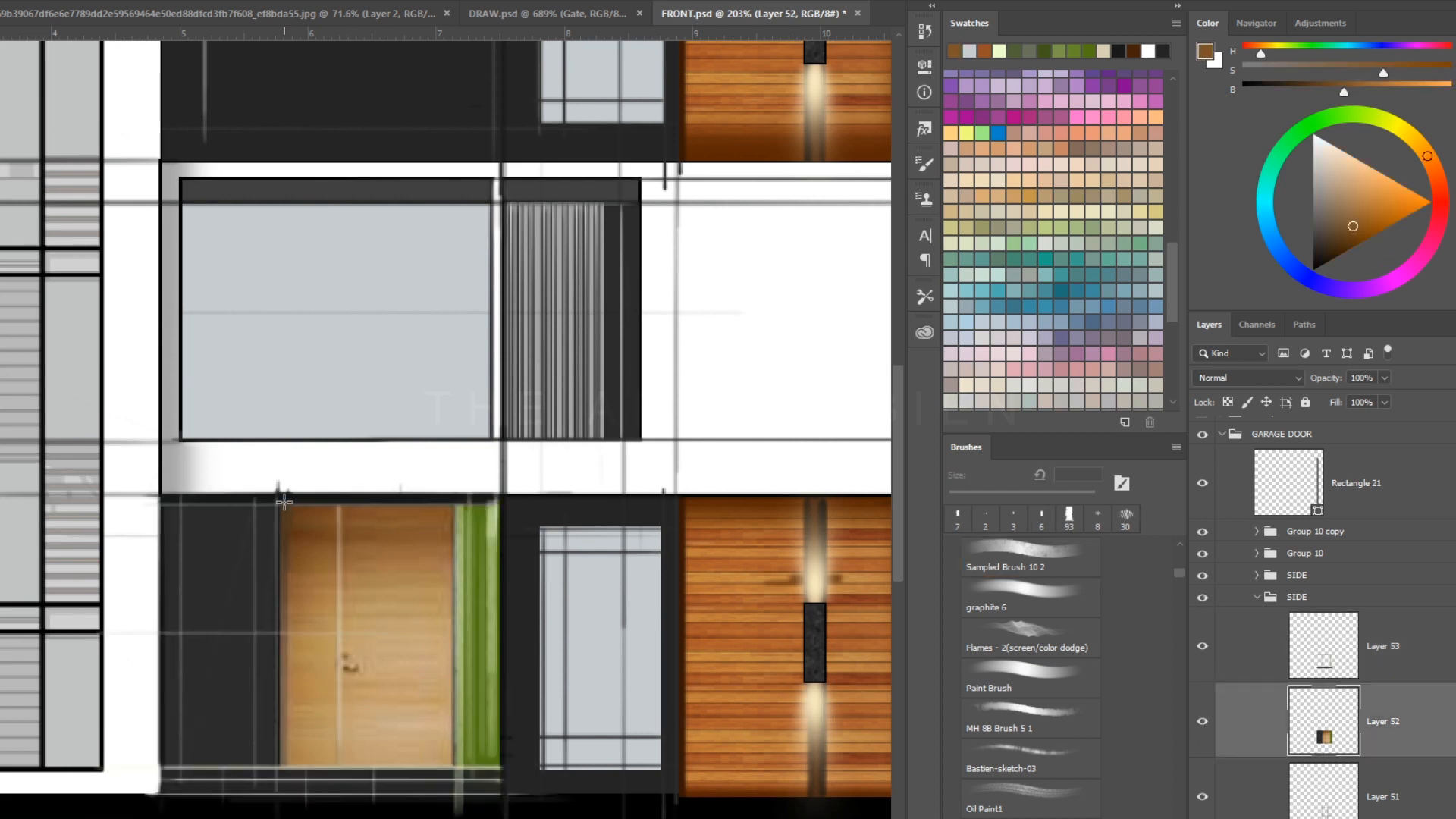
# Delete the painted lines over the door from Layer 53.
pyautogui.click(1271, 650)
pyautogui.press('Delete')
pyautogui.hotkey('ctrl', 'd')
# Sample a light grey and try small strokes on the dark wall beside the door with MH 8B Brush 5 1 at 8 px.
pyautogui.press('z')
pyautogui.moveTo(424, 581)
pyautogui.mouseDown()
pyautogui.moveTo(400, 582)
pyautogui.moveTo(485, 582)
pyautogui.mouseUp()
pyautogui.press('b')
pyautogui.press('.')
pyautogui.press('.')
pyautogui.keyDown('alt'); pyautogui.click(275, 386); pyautogui.keyUp('alt')
pyautogui.keyDown('alt'); pyautogui.click(311, 362); pyautogui.keyUp('alt')
pyautogui.press('[')
pyautogui.press('[')
pyautogui.press('[')
pyautogui.press('[')
pyautogui.press('[')
pyautogui.press('[')
pyautogui.press('[')
pyautogui.press('[')
pyautogui.press('[')
pyautogui.press('[')
pyautogui.press('[')
pyautogui.press('[')
pyautogui.press('[')
pyautogui.press('[')
pyautogui.press('[')
pyautogui.click(321, 254)
pyautogui.click(1042, 387)
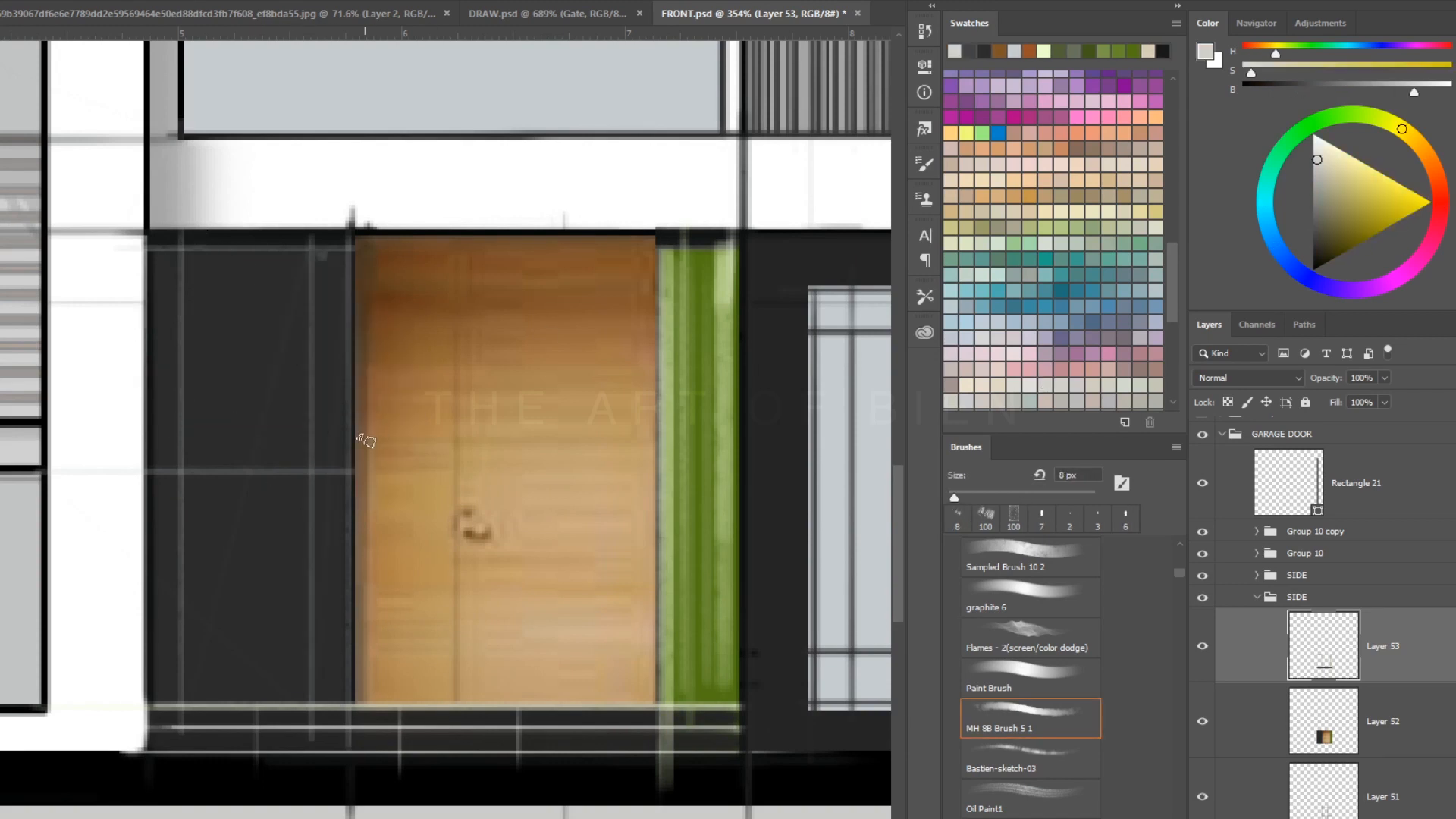
pyautogui.moveTo(254, 236); pyautogui.dragTo(254, 297)
pyautogui.press('z')
pyautogui.moveTo(455, 707)
pyautogui.mouseDown()
pyautogui.moveTo(338, 657)
pyautogui.moveTo(363, 641)
pyautogui.mouseUp()
# Try broad light grey strokes down the dark wall with a 25 px brush on Layer 53 and undo them.
pyautogui.press(']')
pyautogui.press(']')
pyautogui.press(']')
pyautogui.press(']')
pyautogui.press(']')
pyautogui.press(']')
pyautogui.press(']')
pyautogui.press(']')
pyautogui.press(']')
pyautogui.press(']')
pyautogui.press(']')
pyautogui.moveTo(292, 341)
pyautogui.mouseDown()
pyautogui.moveTo(279, 373)
pyautogui.moveTo(368, 353)
pyautogui.mouseUp()
pyautogui.hotkey('ctrl', 'z')
pyautogui.moveTo(277, 338); pyautogui.dragTo(275, 710)
pyautogui.moveTo(421, 327); pyautogui.dragTo(315, 761)
pyautogui.scroll(-1, 316, 760)
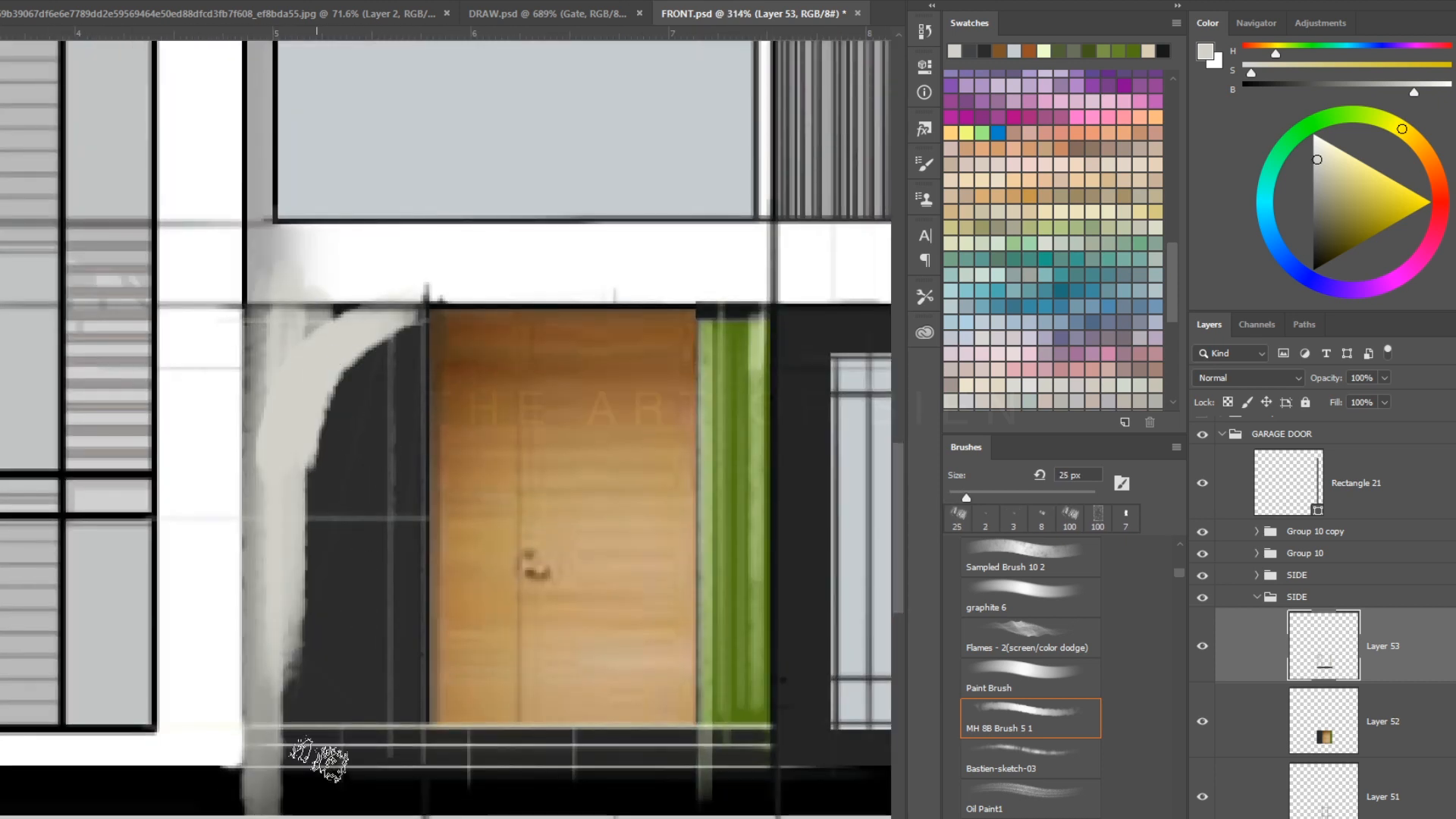
pyautogui.press('z')
pyautogui.moveTo(413, 574); pyautogui.dragTo(334, 576)
pyautogui.click(1248, 377)
pyautogui.click(1231, 618)
pyautogui.hotkey('ctrl', 'alt', 'z')
pyautogui.hotkey('ctrl', 'alt', 'z')
pyautogui.hotkey('ctrl', 'alt', 'z')
# Paint a grid of thin light grey lines on the dark wall beside the door on Layer 54, using Soft Round 500 at 3 px.
pyautogui.moveTo(475, 581); pyautogui.dragTo(554, 582)
pyautogui.click(1023, 713)
pyautogui.moveTo(307, 454); pyautogui.dragTo(432, 453)
pyautogui.moveTo(1175, 569); pyautogui.dragTo(1175, 544)
pyautogui.click(1031, 560)
pyautogui.press('[')
pyautogui.press('[')
pyautogui.press('[')
pyautogui.press('[')
pyautogui.press('[')
pyautogui.press('[')
pyautogui.press('[')
pyautogui.press('[')
pyautogui.press('[')
pyautogui.press('[')
pyautogui.press('[')
pyautogui.press('[')
pyautogui.press('[')
pyautogui.press('[')
pyautogui.press('[')
pyautogui.press('[')
pyautogui.press('[')
pyautogui.press('[')
pyautogui.press('[')
pyautogui.press('[')
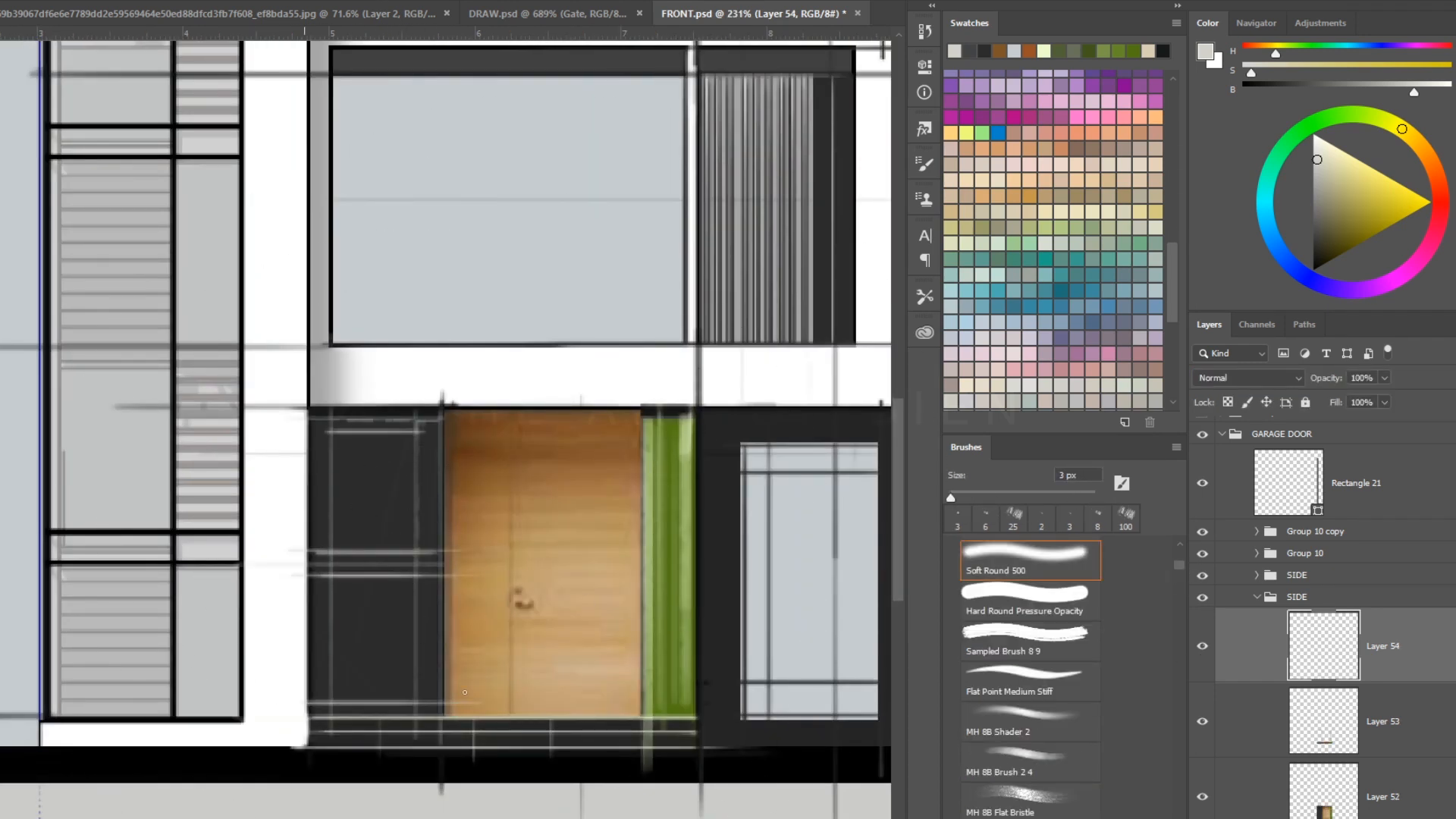
# Sample a dark brown and paint thin lines along the door's vertical joint, across the door and down its edge by the green strip.
pyautogui.keyDown('alt'); pyautogui.click(510, 570); pyautogui.keyUp('alt')
pyautogui.moveTo(512, 398); pyautogui.dragTo(513, 717)
pyautogui.click(1324, 234)
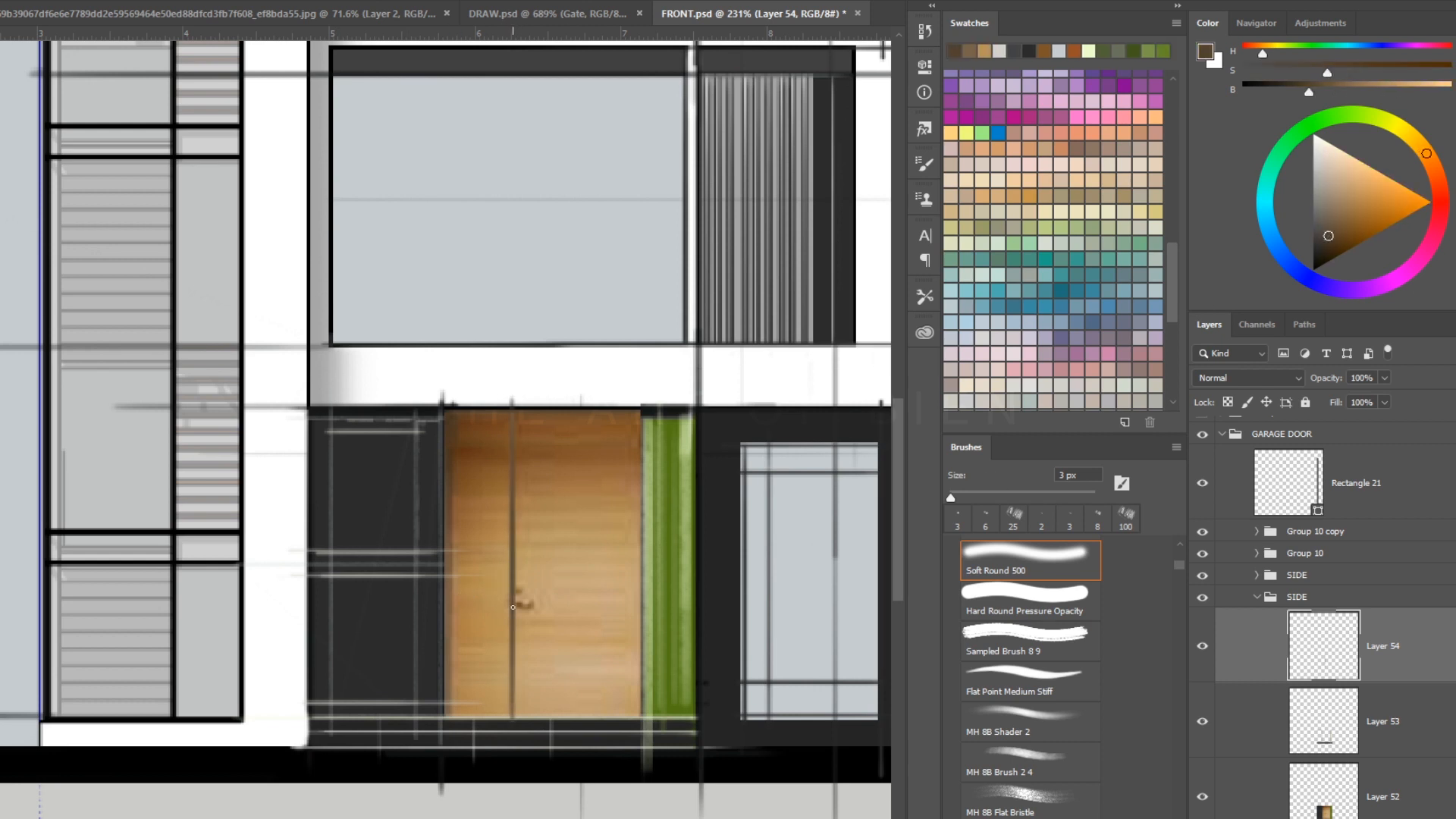
pyautogui.moveTo(641, 418); pyautogui.dragTo(641, 722)
# Delete the light sketch lines from the top-floor dark wall.
pyautogui.scroll(-6, 402, 546)
pyautogui.scroll(3, 410, 546)
pyautogui.scroll(-3, 416, 576)
pyautogui.scroll(3, 424, 548)
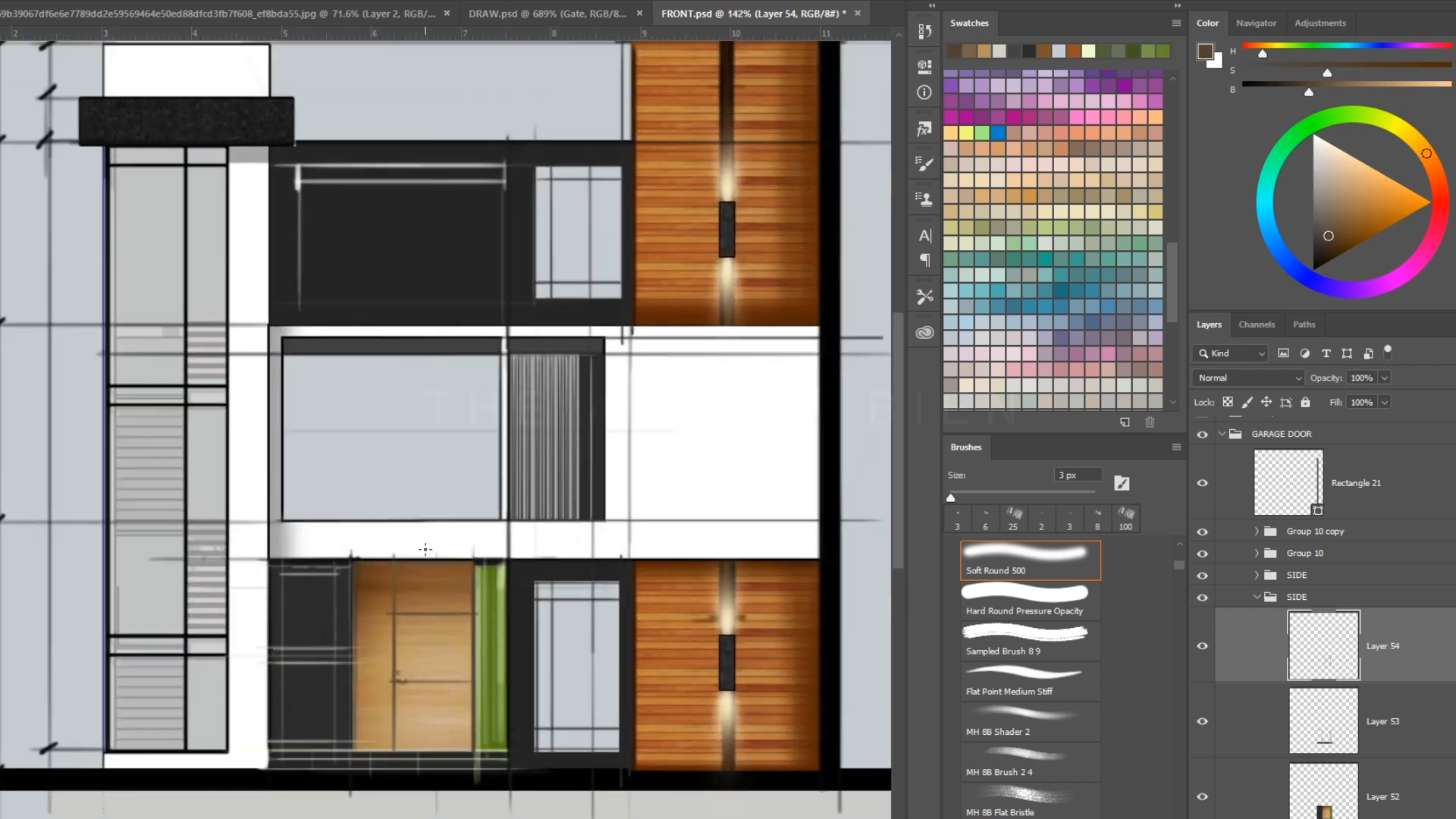
pyautogui.scroll(-4, 1204, 724)
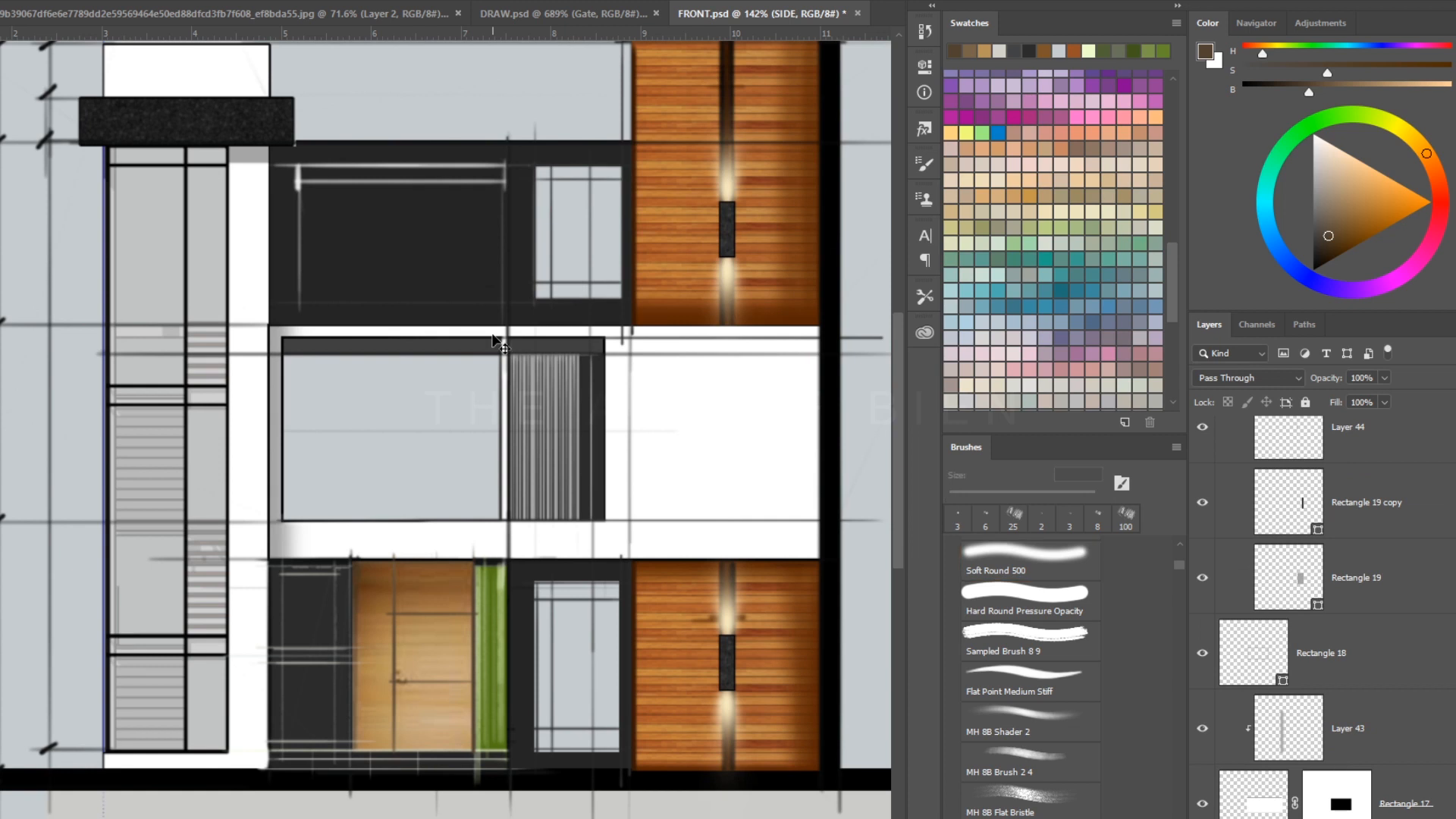
pyautogui.click(1208, 577)
pyautogui.press('Delete')
pyautogui.scroll(-3, 518, 286)
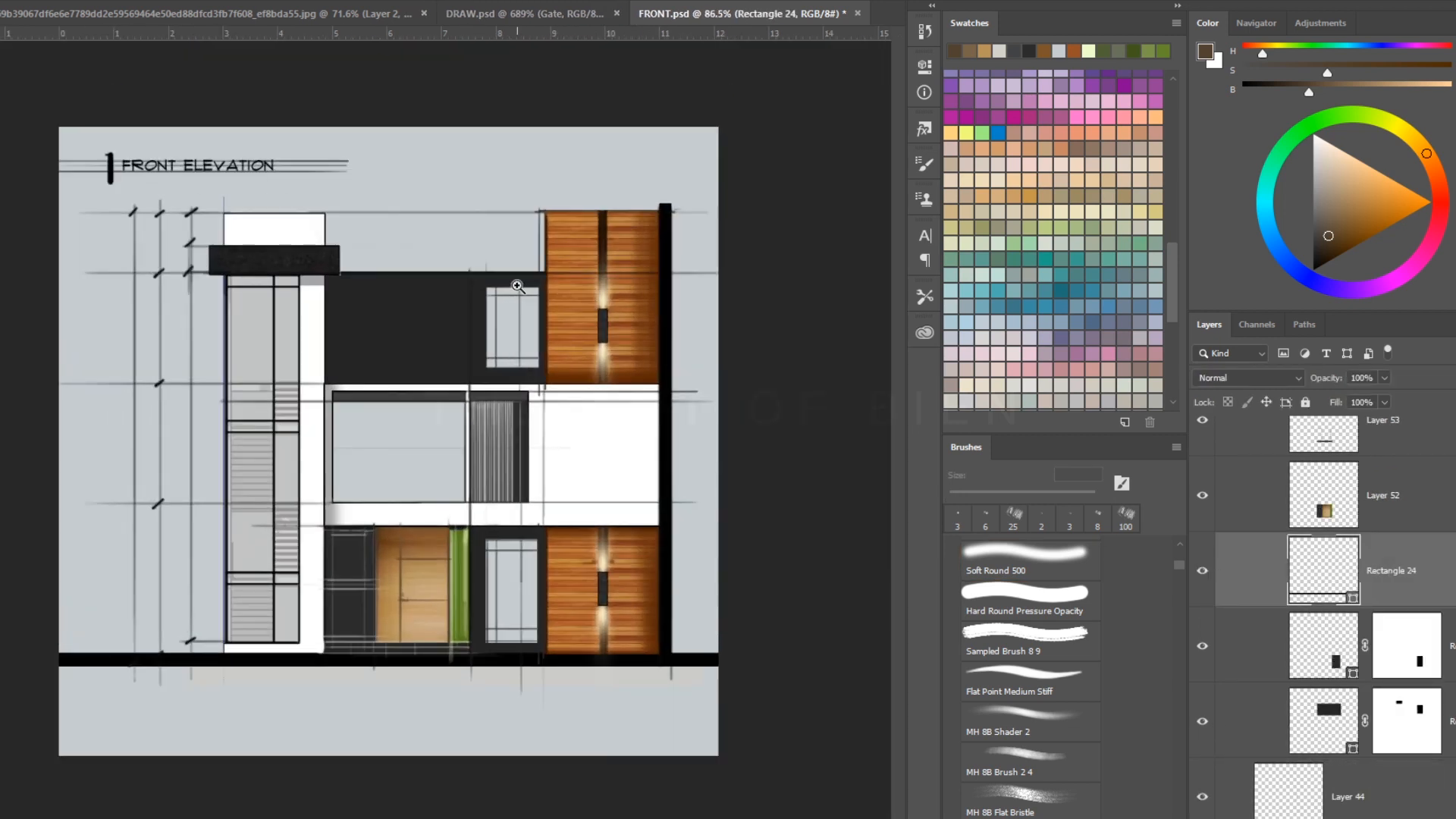
# Add a new layer above Rectangle 24 and paint a white handrail across the large middle-floor opening.
pyautogui.moveTo(395, 410); pyautogui.dragTo(530, 384)
pyautogui.scroll(2, 1365, 648)
pyautogui.scroll(-1, 1202, 624)
pyautogui.hotkey('ctrl', 'shift', 'alt', 'n')
pyautogui.press('x')
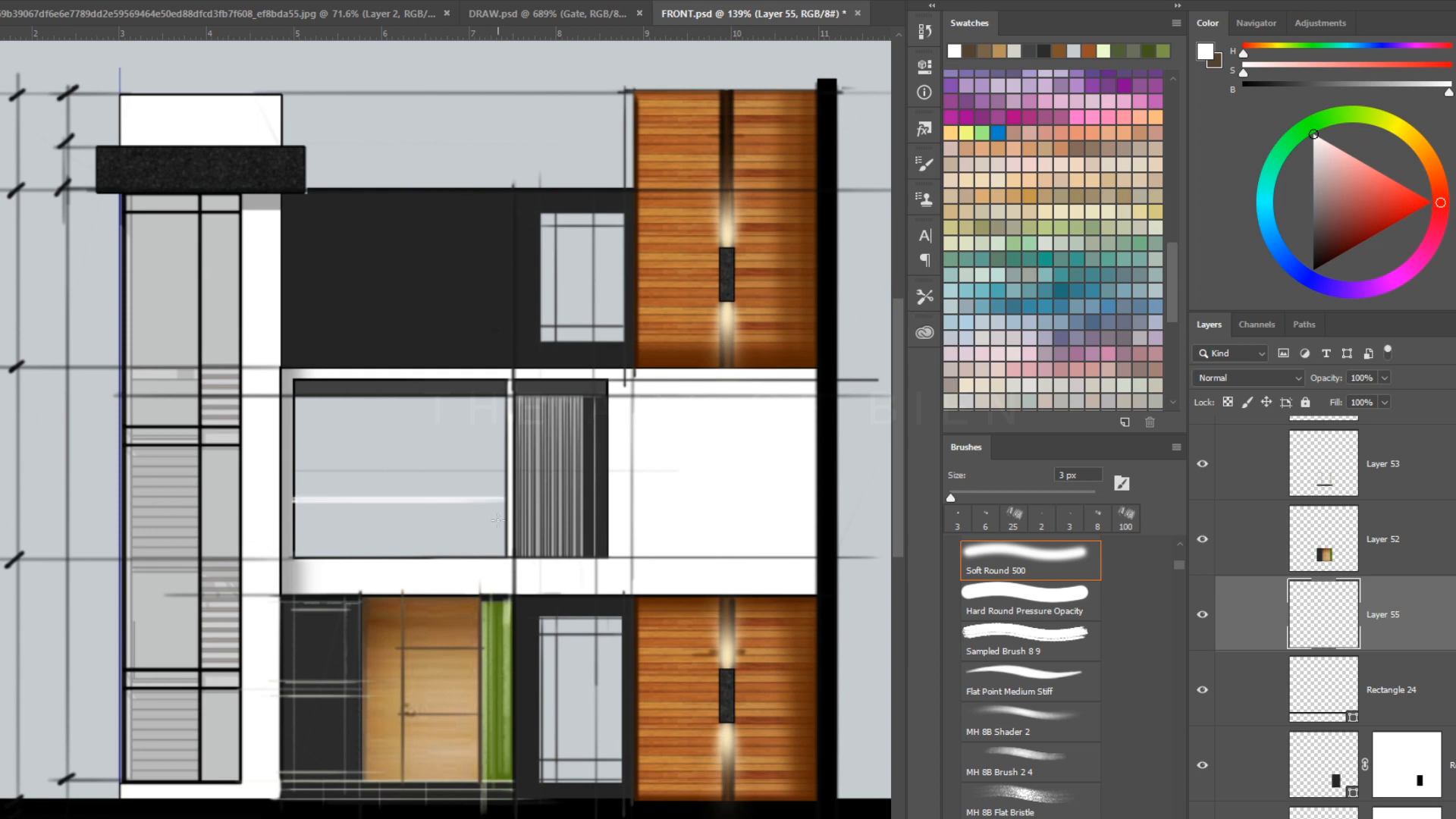
# Paint evenly spaced white vertical posts below the handrail and delete the parts extending above it.
pyautogui.moveTo(425, 429); pyautogui.dragTo(471, 429)
pyautogui.press('m')
pyautogui.moveTo(557, 534); pyautogui.dragTo(218, 374)
pyautogui.press('Delete')
pyautogui.press('b')
# Recolour the railing with the sampled dark grey and trim the line ends outside the window opening.
pyautogui.keyDown('alt'); pyautogui.click(688, 496); pyautogui.keyUp('alt')
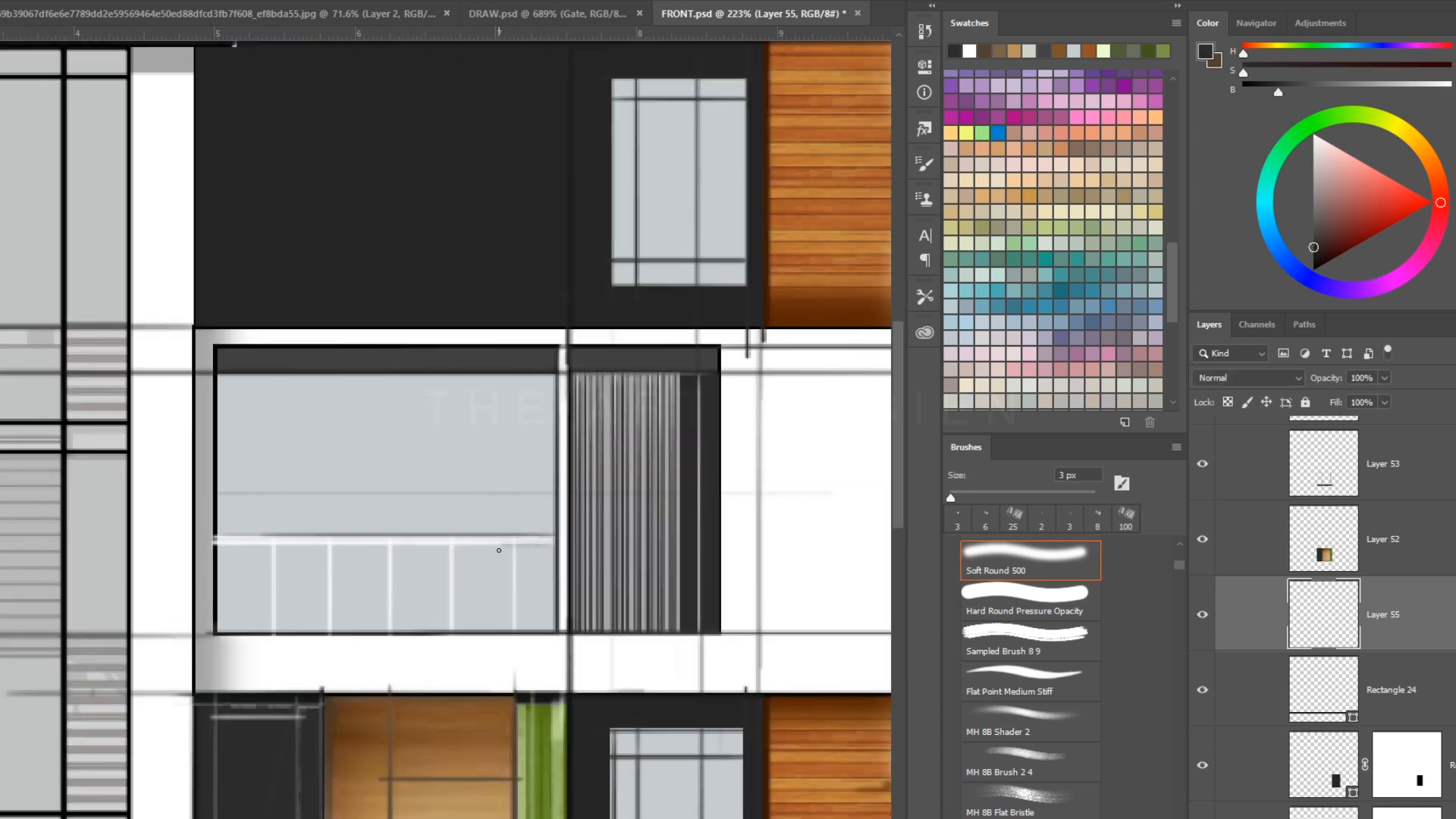
pyautogui.hotkey('ctrl', 'z')
pyautogui.moveTo(576, 562)
pyautogui.mouseDown()
pyautogui.moveTo(452, 421)
pyautogui.moveTo(489, 421)
pyautogui.mouseUp()
pyautogui.hotkey('alt', 'shift', 'BackSpace')
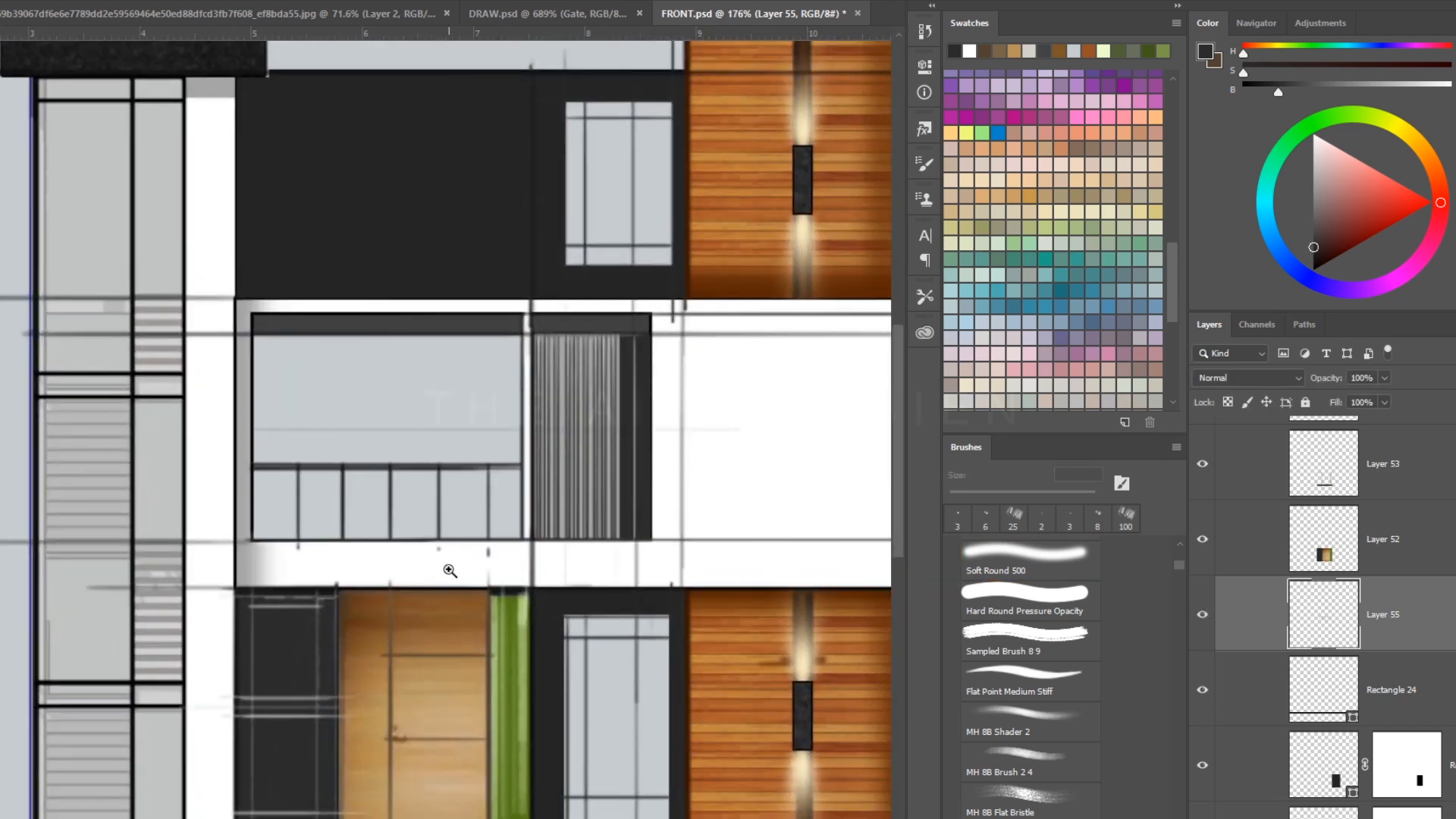
pyautogui.press('Delete')
pyautogui.hotkey('ctrl', 'd')
# Set the railing layer's opacity to 51%.
pyautogui.moveTo(424, 480); pyautogui.dragTo(364, 481)
pyautogui.press('5')
pyautogui.press('1')
# Draw a tall dark grey panel with a black outline in the middle-floor opening and duplicate it into four side-by-side panels.
pyautogui.moveTo(96, 560); pyautogui.dragTo(155, 559)
pyautogui.moveTo(519, 219)
pyautogui.mouseDown()
pyautogui.moveTo(572, 479)
pyautogui.moveTo(455, 455)
pyautogui.mouseUp()
pyautogui.moveTo(167, 453)
pyautogui.mouseDown()
pyautogui.moveTo(371, 453)
pyautogui.moveTo(361, 516)
pyautogui.moveTo(419, 473)
pyautogui.mouseUp()
pyautogui.doubleClick(1316, 619)
pyautogui.click(1004, 461)
pyautogui.click(899, 512)
pyautogui.moveTo(271, 561); pyautogui.dragTo(337, 568)
pyautogui.moveTo(337, 569); pyautogui.dragTo(538, 601)
pyautogui.hotkey('ctrl', 'z')
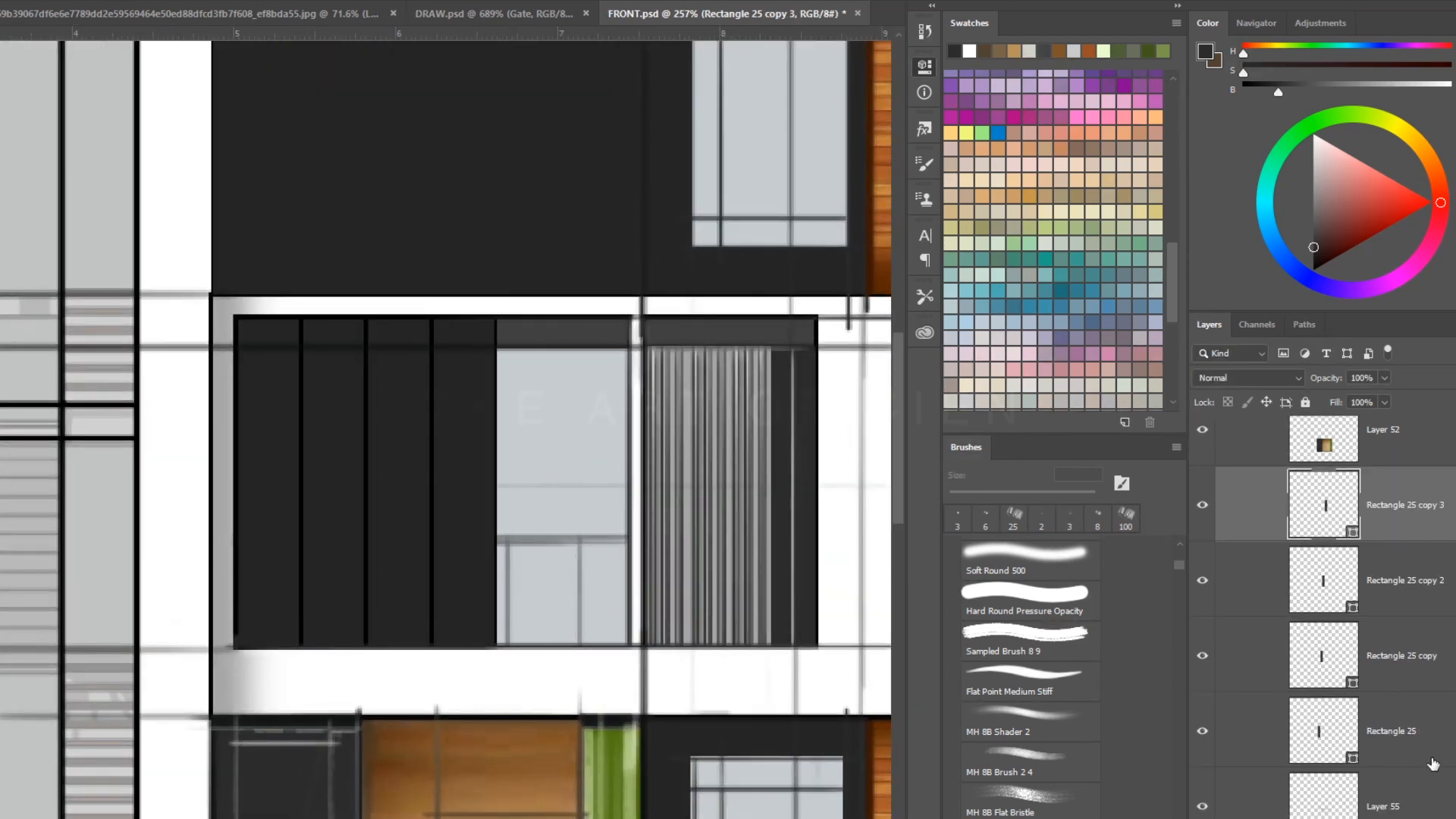
# Scale the four dark panels together to fill the middle-floor opening and group them.
pyautogui.keyDown('shift'); pyautogui.click(1432, 764); pyautogui.keyUp('shift')
pyautogui.hotkey('ctrl', 't')
pyautogui.moveTo(497, 484)
pyautogui.mouseDown()
pyautogui.moveTo(675, 494)
pyautogui.moveTo(483, 448)
pyautogui.mouseUp()
pyautogui.press('Return')
pyautogui.hotkey('ctrl', 'g')
# Add a layer mask to the dark panel group and set up the Soft Round 500 brush with black.
pyautogui.press('b')
pyautogui.press(']')
pyautogui.press(']')
pyautogui.press(']')
pyautogui.press(']')
pyautogui.press(']')
pyautogui.press(']')
pyautogui.press(']')
pyautogui.press(']')
pyautogui.press(']')
pyautogui.press(']')
pyautogui.press(']')
pyautogui.press(']')
pyautogui.click(986, 607)
pyautogui.press('x')
pyautogui.click(598, 630)
pyautogui.hotkey('ctrl', 'z')
pyautogui.click(1054, 562)
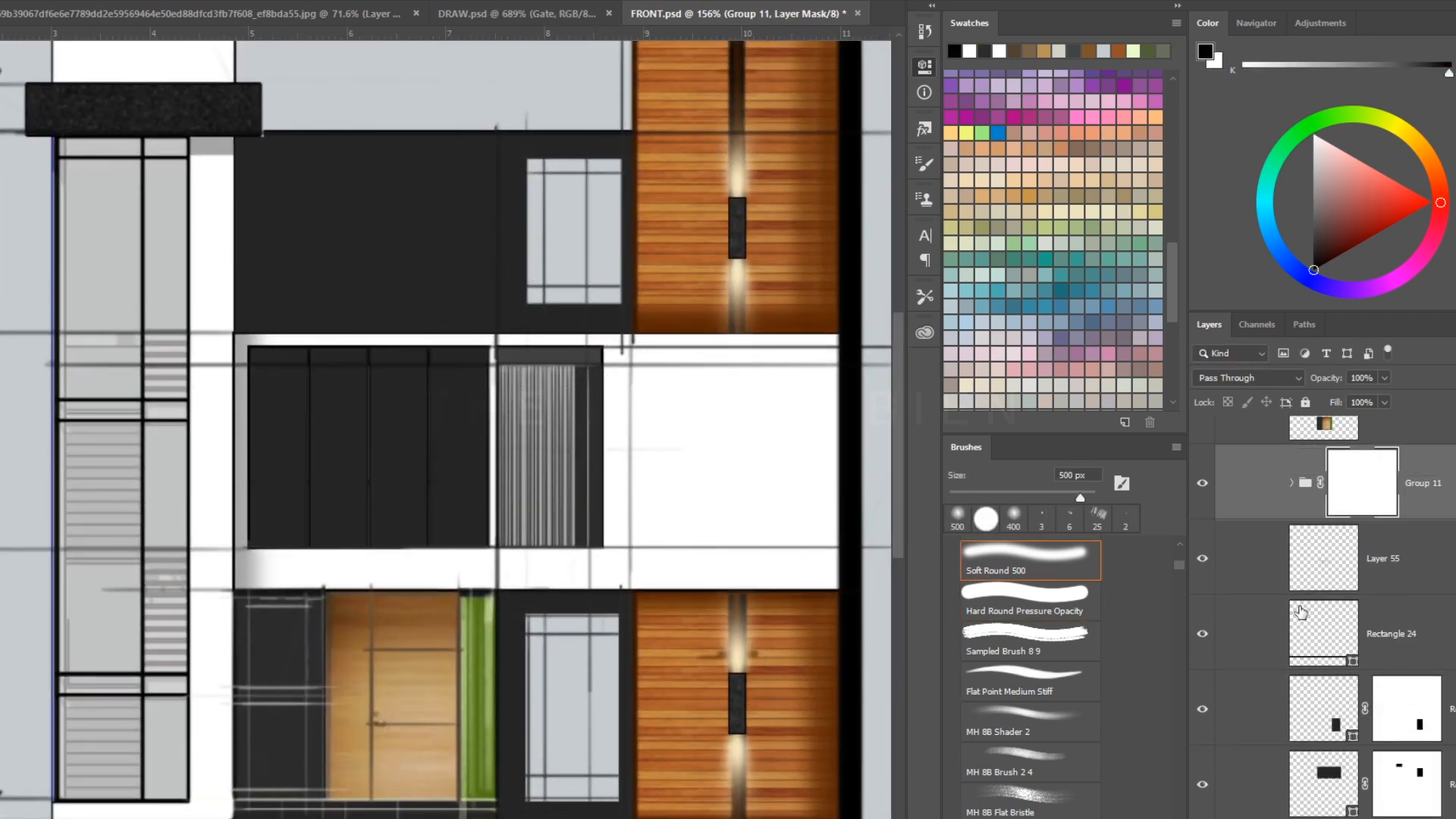
# Duplicate the panel group without its mask, keep only the panel outlines in the copy, and target the original group's mask.
pyautogui.hotkey('ctrl', 'j')
pyautogui.press('Delete')
pyautogui.click(1291, 456)
pyautogui.keyDown('shift'); pyautogui.click(1396, 732); pyautogui.keyUp('shift')
pyautogui.click(1291, 456)
pyautogui.click(1362, 504)
pyautogui.press('b')
pyautogui.click(494, 548)
pyautogui.click(503, 237)
pyautogui.hotkey('ctrl', 'z')
pyautogui.hotkey('ctrl', 'z')
pyautogui.press('[')
pyautogui.press('[')
pyautogui.press('[')
pyautogui.press('[')
pyautogui.click(425, 395)
pyautogui.hotkey('ctrl', 'z')
# Fade the dark panels on the group's mask with a 250 px soft black brush to reveal the railing like glass.
pyautogui.press(']')
pyautogui.press(']')
pyautogui.click(500, 520)
pyautogui.hotkey('ctrl', 'z')
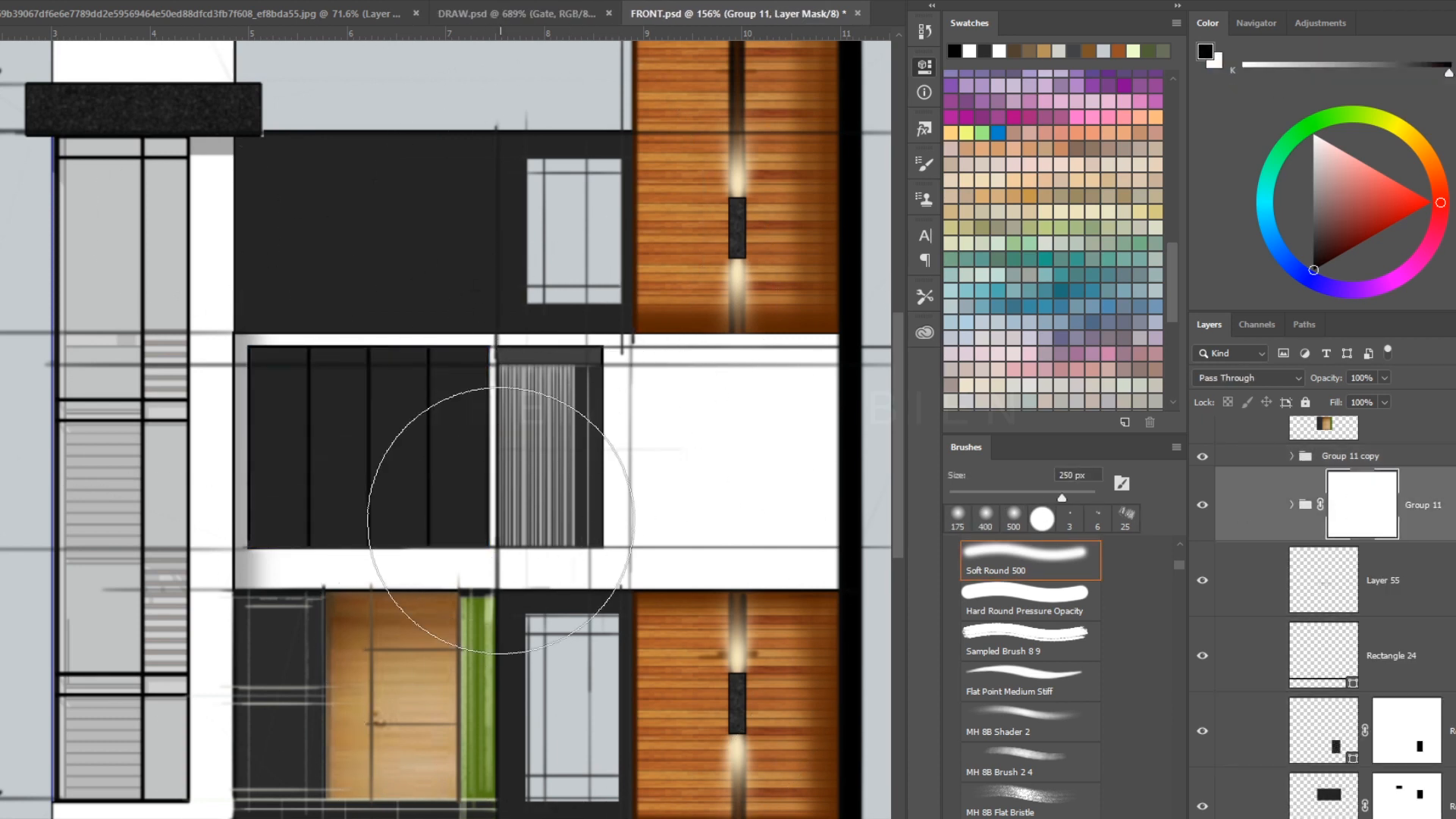
pyautogui.moveTo(569, 584); pyautogui.dragTo(380, 712)
pyautogui.press('z')
pyautogui.moveTo(416, 444); pyautogui.dragTo(341, 444)
pyautogui.moveTo(494, 331); pyautogui.dragTo(540, 331)
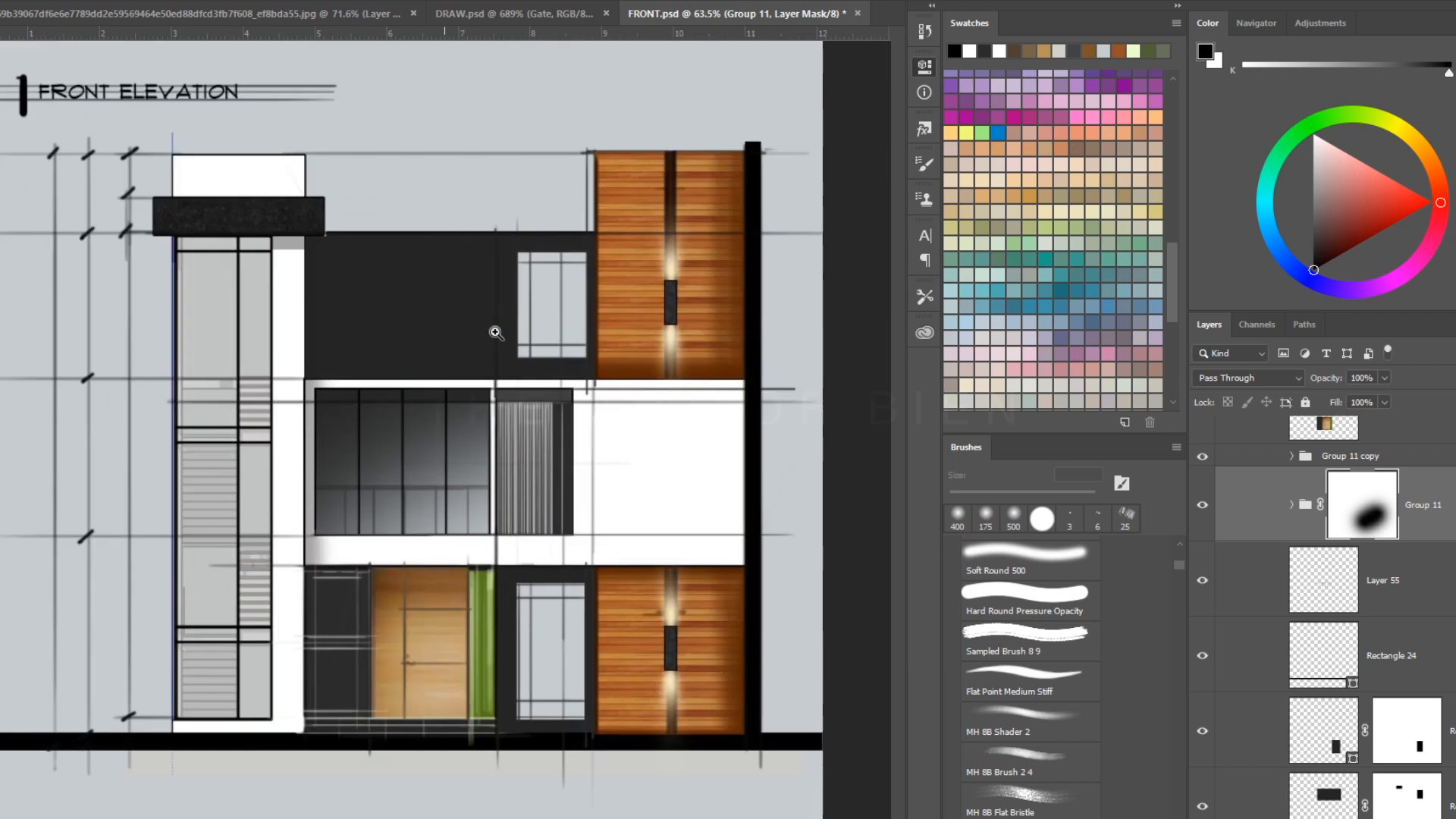
# Draw a thin cream rectangle behind the glass panels in the middle-floor opening and give it an Outer Glow.
pyautogui.scroll(-1, 1382, 516)
pyautogui.click(1382, 515)
pyautogui.hotkey('ctrl', 'shift', 'alt', 'n')
pyautogui.scroll(2, 1383, 515)
pyautogui.moveTo(417, 458); pyautogui.dragTo(447, 458)
pyautogui.moveTo(448, 405)
pyautogui.mouseDown()
pyautogui.moveTo(403, 367)
pyautogui.moveTo(364, 421)
pyautogui.moveTo(430, 421)
pyautogui.mouseUp()
pyautogui.click(1357, 579)
pyautogui.press('b')
pyautogui.press('z')
pyautogui.click(1391, 646)
pyautogui.doubleClick(1418, 645)
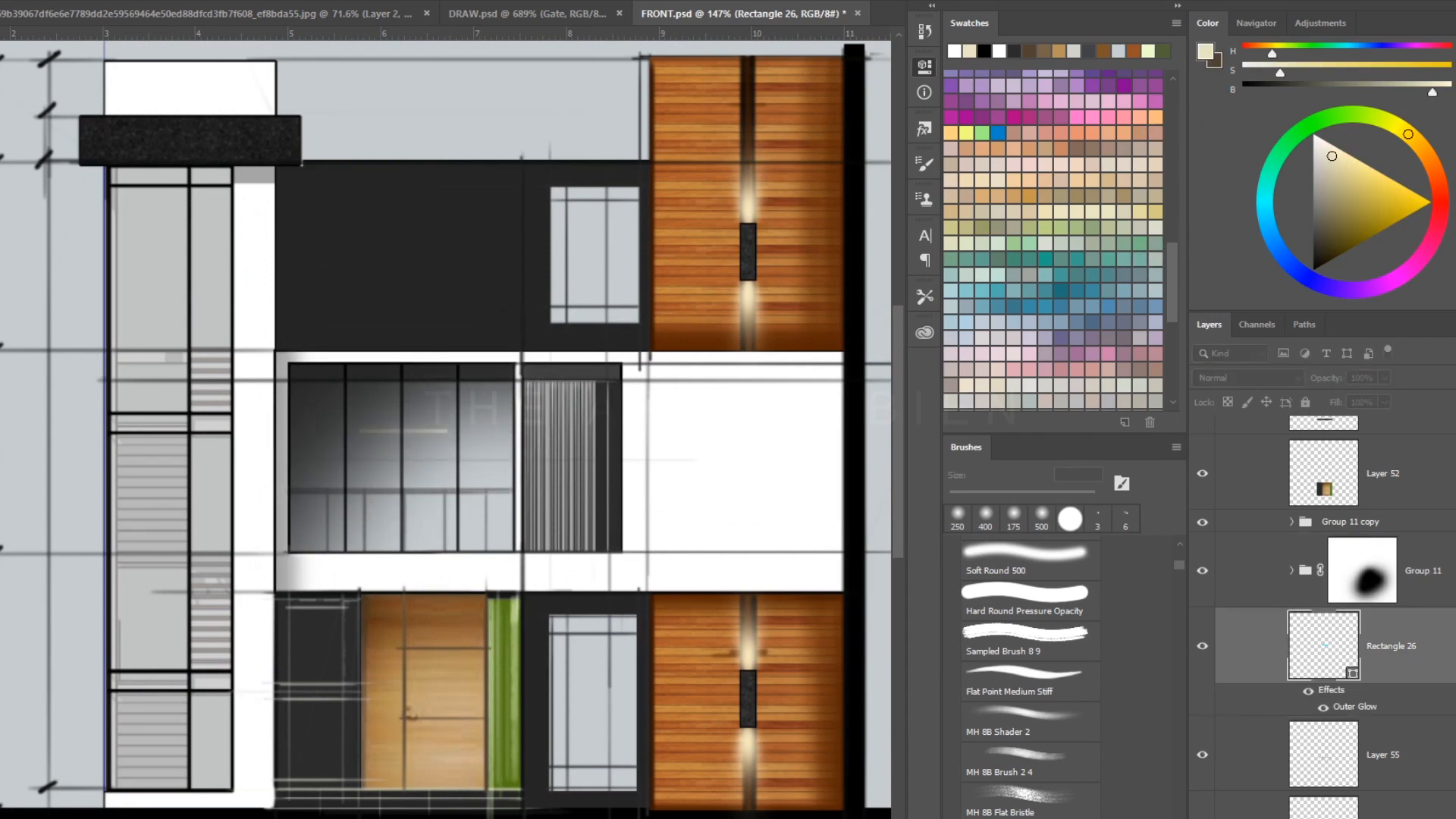
pyautogui.click(1431, 102)
# Move the rectangle above the masked panel group, reshape it into a small vertical bar and duplicate it into a scattered cluster.
pyautogui.moveTo(1401, 669); pyautogui.dragTo(1395, 535)
pyautogui.hotkey('ctrl', 't')
pyautogui.scroll(4, 427, 433)
pyautogui.moveTo(470, 430); pyautogui.dragTo(399, 432)
pyautogui.moveTo(419, 448); pyautogui.dragTo(452, 514)
pyautogui.press('Return')
pyautogui.keyDown('alt'); pyautogui.moveTo(458, 504); pyautogui.dragTo(448, 636); pyautogui.keyUp('alt')
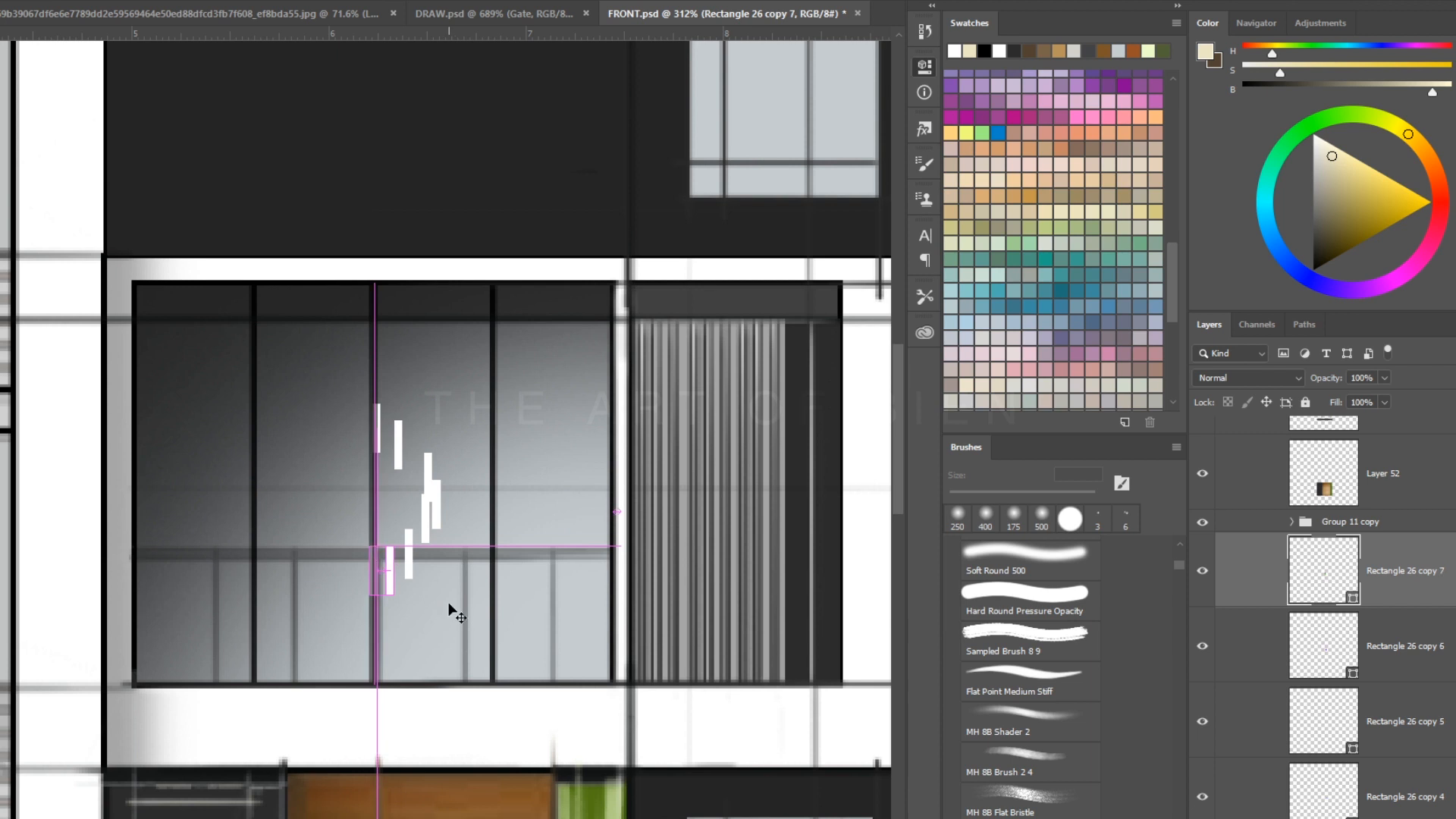
# Merge the scattered bars into one layer and duplicate it to the side to complete the chandelier.
pyautogui.scroll(-4, 410, 435)
pyautogui.scroll(-3, 1418, 645)
pyautogui.keyDown('shift'); pyautogui.click(1433, 696); pyautogui.keyUp('shift')
pyautogui.hotkey('ctrl', 'e')
pyautogui.moveTo(426, 462); pyautogui.dragTo(492, 463)
pyautogui.keyDown('alt'); pyautogui.moveTo(448, 505); pyautogui.dragTo(364, 455); pyautogui.keyUp('alt')
pyautogui.moveTo(364, 455)
pyautogui.mouseDown()
pyautogui.moveTo(428, 455)
pyautogui.moveTo(356, 467)
pyautogui.mouseUp()
pyautogui.keyDown('shift'); pyautogui.click(1409, 615); pyautogui.keyUp('shift')
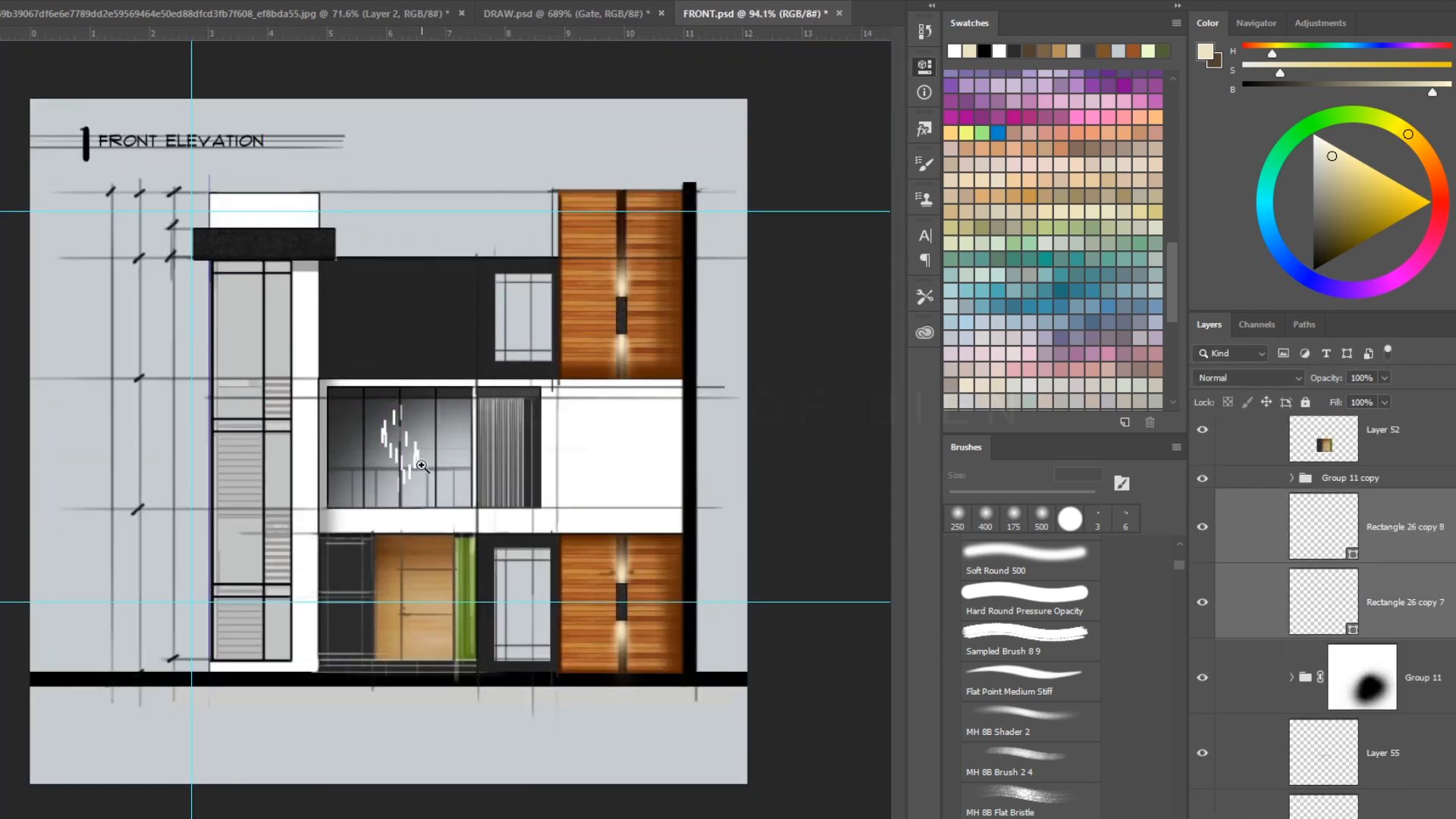
# Hide the guides and add a new layer beneath the chandelier bars.
pyautogui.hotkey('ctrl', 'h')
pyautogui.scroll(-2, 502, 533)
pyautogui.scroll(-8, 1232, 709)
pyautogui.scroll(8, 394, 425)
pyautogui.keyDown('ctrl'); pyautogui.click(620, 499); pyautogui.keyUp('ctrl')
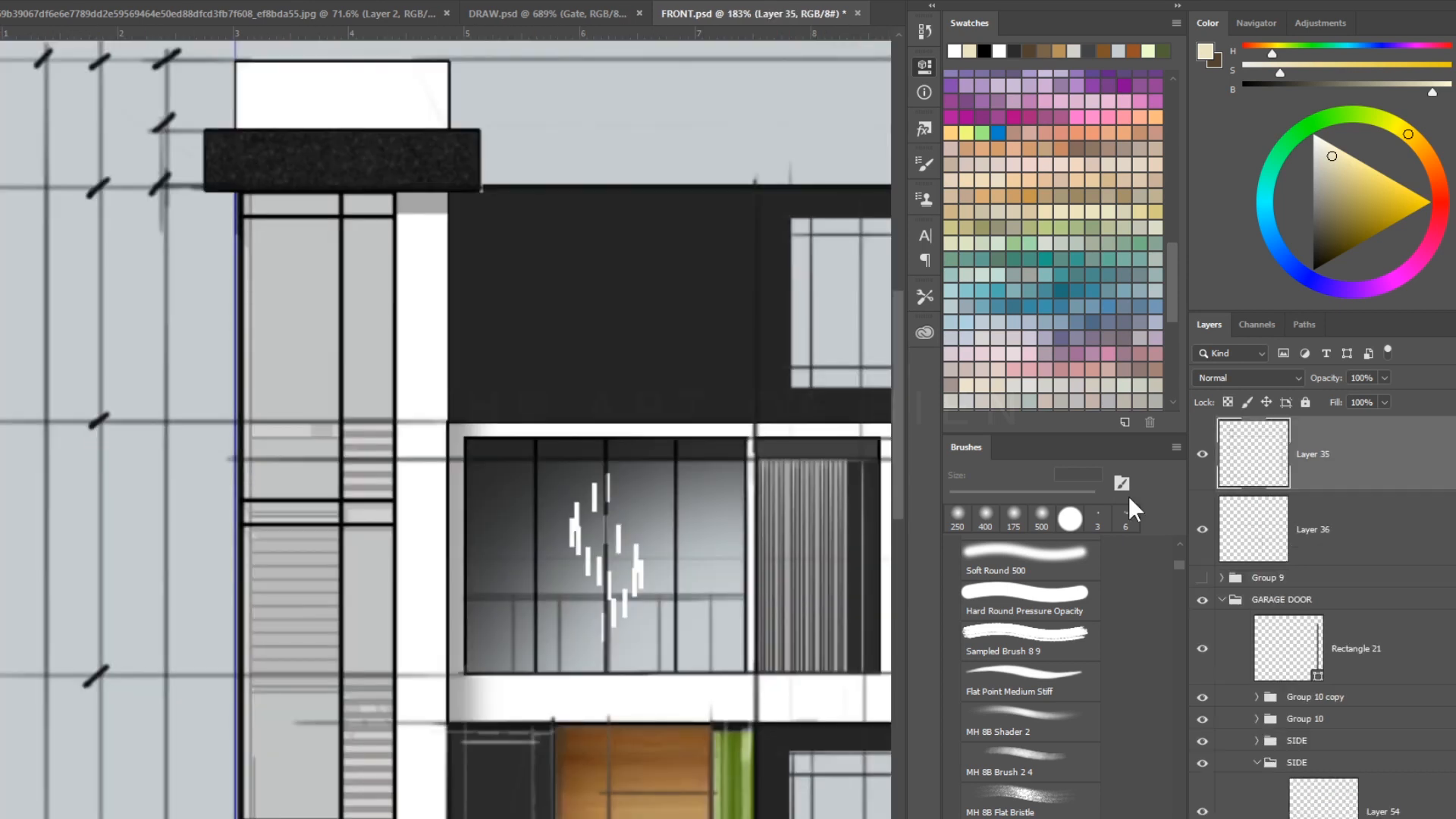
pyautogui.scroll(6, 594, 500)
pyautogui.keyDown('ctrl'); pyautogui.click(594, 510); pyautogui.keyUp('ctrl')
pyautogui.scroll(-2, 1404, 743)
pyautogui.click(1404, 746)
pyautogui.hotkey('ctrl', 'shift', 'alt', 'n')
# Draw thin black vertical hanging wires above the chandelier bars.
pyautogui.press('b')
pyautogui.hotkey('shift', 'b')
pyautogui.press('d')
pyautogui.keyDown('shift'); pyautogui.moveTo(593, 470); pyautogui.dragTo(603, 384); pyautogui.keyUp('shift')
pyautogui.keyDown('shift'); pyautogui.moveTo(685, 616); pyautogui.dragTo(685, 426); pyautogui.keyUp('shift')
pyautogui.keyDown('shift'); pyautogui.moveTo(669, 637); pyautogui.dragTo(667, 448); pyautogui.keyUp('shift')
pyautogui.keyDown('shift'); pyautogui.moveTo(649, 672); pyautogui.dragTo(648, 383); pyautogui.keyUp('shift')
pyautogui.keyDown('shift'); pyautogui.moveTo(547, 558); pyautogui.dragTo(547, 405); pyautogui.keyUp('shift')
pyautogui.press('z')
pyautogui.moveTo(546, 379)
pyautogui.mouseDown()
pyautogui.moveTo(465, 361)
pyautogui.moveTo(534, 375)
pyautogui.mouseUp()
pyautogui.press('b')
pyautogui.press('z')
pyautogui.moveTo(288, 504); pyautogui.dragTo(223, 504)
pyautogui.moveTo(310, 458)
pyautogui.mouseDown()
pyautogui.moveTo(305, 338)
pyautogui.moveTo(349, 341)
pyautogui.mouseUp()
# Place the chandelier layers beneath the masked panels and add a Hard Light layer above them for a 45 px soft brush glow.
pyautogui.press('b')
pyautogui.press('e')
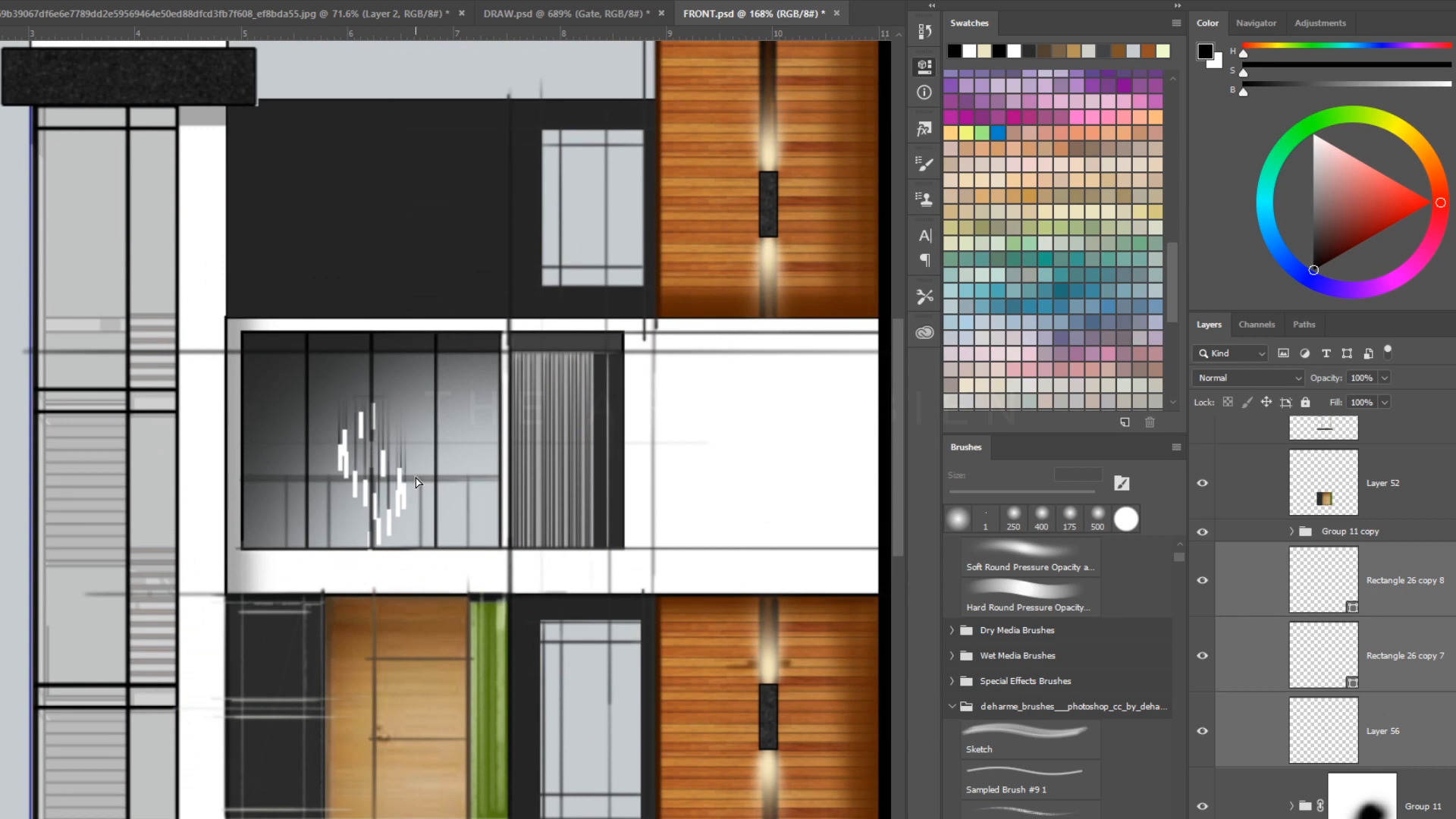
pyautogui.press(']')
pyautogui.press(']')
pyautogui.press(']')
pyautogui.press(']')
pyautogui.press(']')
pyautogui.press(']')
pyautogui.press(']')
pyautogui.press(']')
pyautogui.press(']')
pyautogui.press(']')
pyautogui.press(']')
pyautogui.click(404, 498)
pyautogui.click(1247, 377)
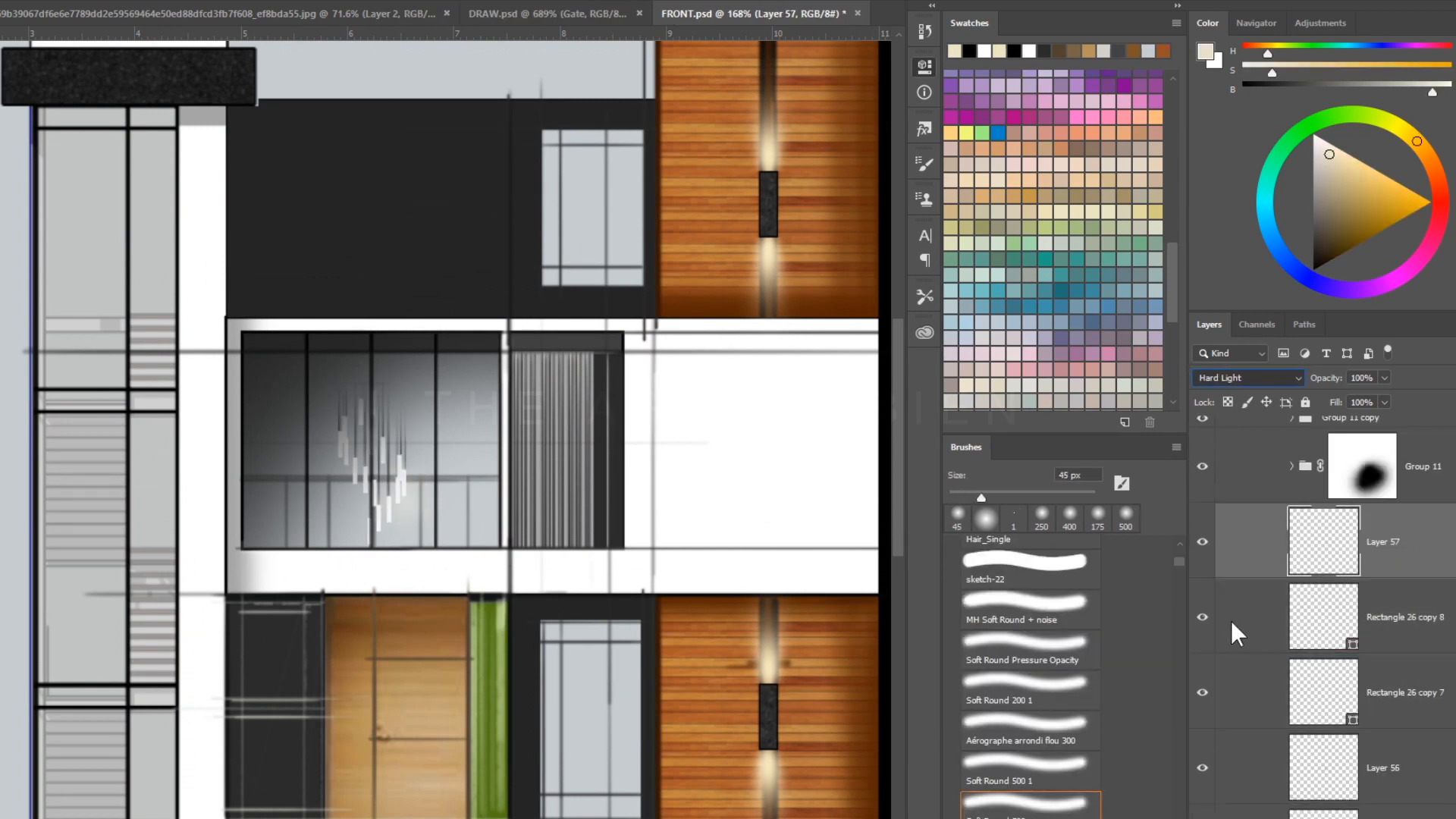
pyautogui.click(1232, 614)
# Paint a light orange glow over the chandelier bars on the Hard Light layer.
pyautogui.click(1363, 162)
pyautogui.click(400, 460)
pyautogui.click(334, 403)
pyautogui.moveTo(438, 457); pyautogui.dragTo(402, 492)
pyautogui.click(401, 492)
pyautogui.press('z')
pyautogui.moveTo(422, 552)
pyautogui.mouseDown()
pyautogui.moveTo(477, 417)
pyautogui.moveTo(471, 432)
pyautogui.moveTo(415, 389)
pyautogui.moveTo(379, 444)
pyautogui.mouseUp()
pyautogui.moveTo(388, 339); pyautogui.dragTo(424, 339)
pyautogui.scroll(3, 1290, 637)
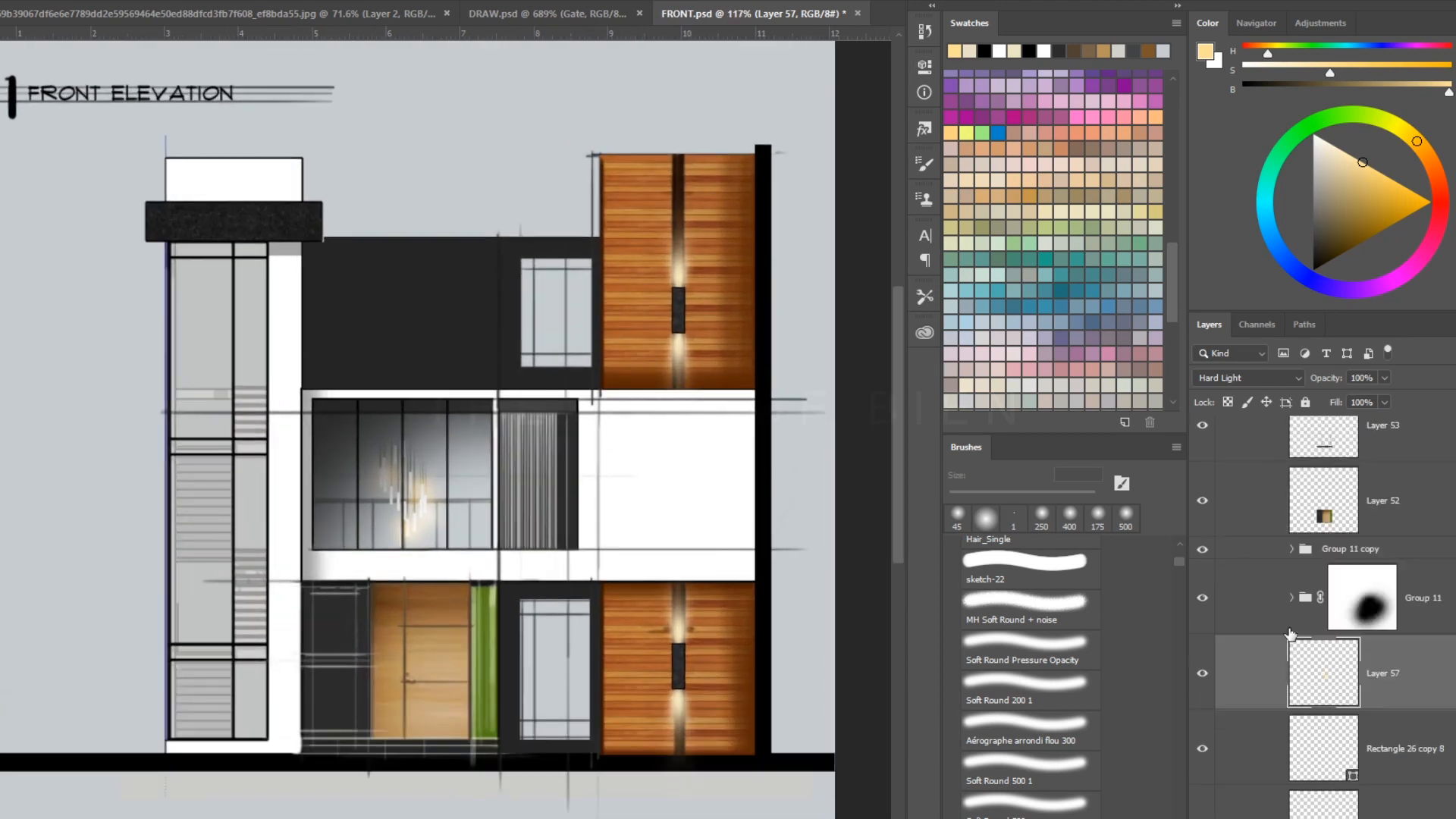
# Group the base layers from Rectangle 18 down to Layer 1.
pyautogui.click(1261, 559)
pyautogui.scroll(3, 1244, 561)
pyautogui.click(1201, 671)
pyautogui.click(1202, 672)
pyautogui.click(1222, 555)
pyautogui.scroll(3, 1282, 682)
pyautogui.click(1321, 766)
pyautogui.scroll(-5, 1401, 663)
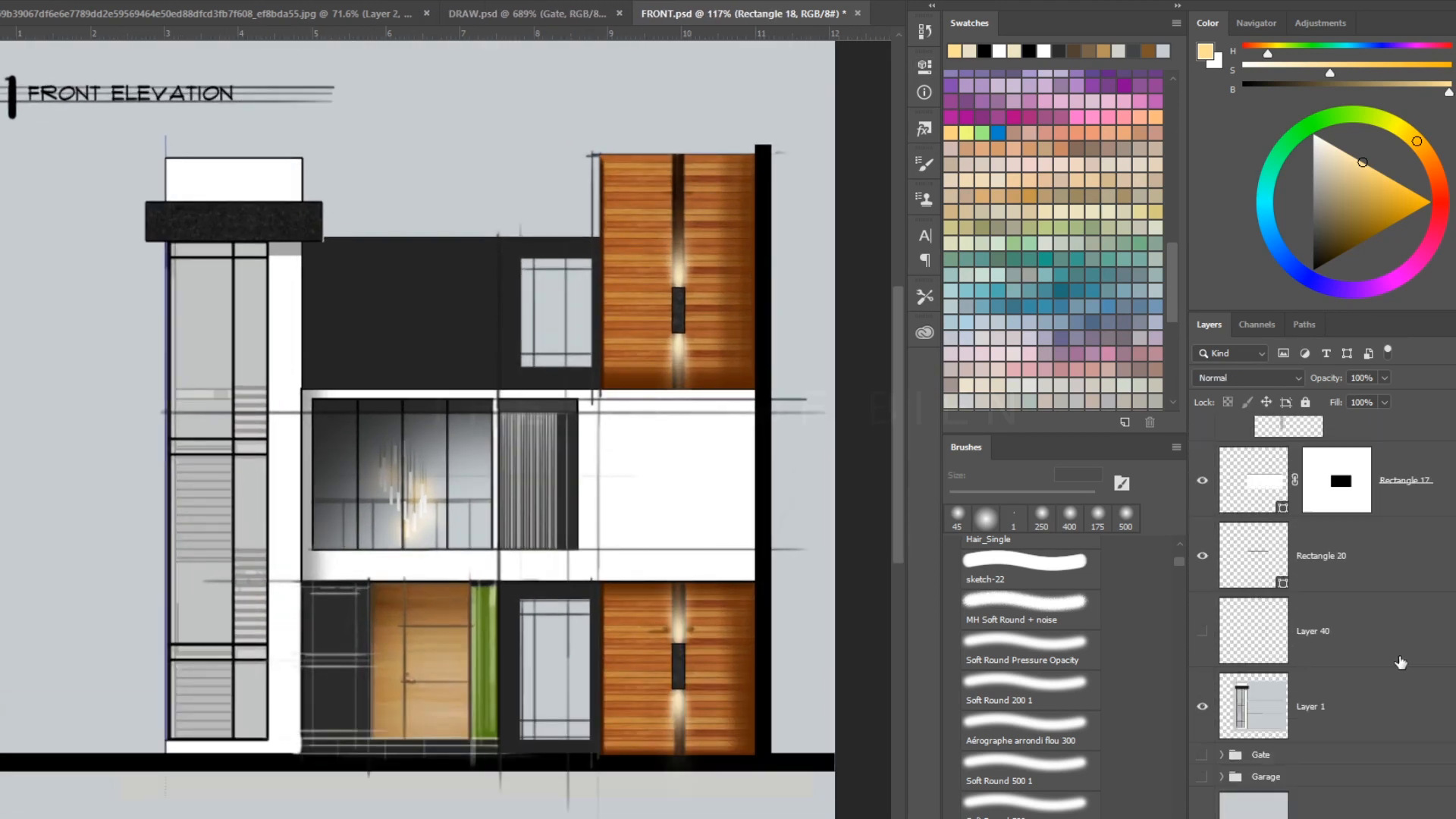
pyautogui.keyDown('shift'); pyautogui.click(1388, 705); pyautogui.keyUp('shift')
pyautogui.hotkey('ctrl', 'g')
# Check the groups' visibility and move the new base group below the Gate and Garage groups.
pyautogui.click(1202, 628)
pyautogui.click(1202, 629)
pyautogui.doubleClick(1202, 606)
pyautogui.click(1202, 673)
pyautogui.click(1202, 674)
pyautogui.hotkey('ctrl', '[')
pyautogui.hotkey('ctrl', '[')
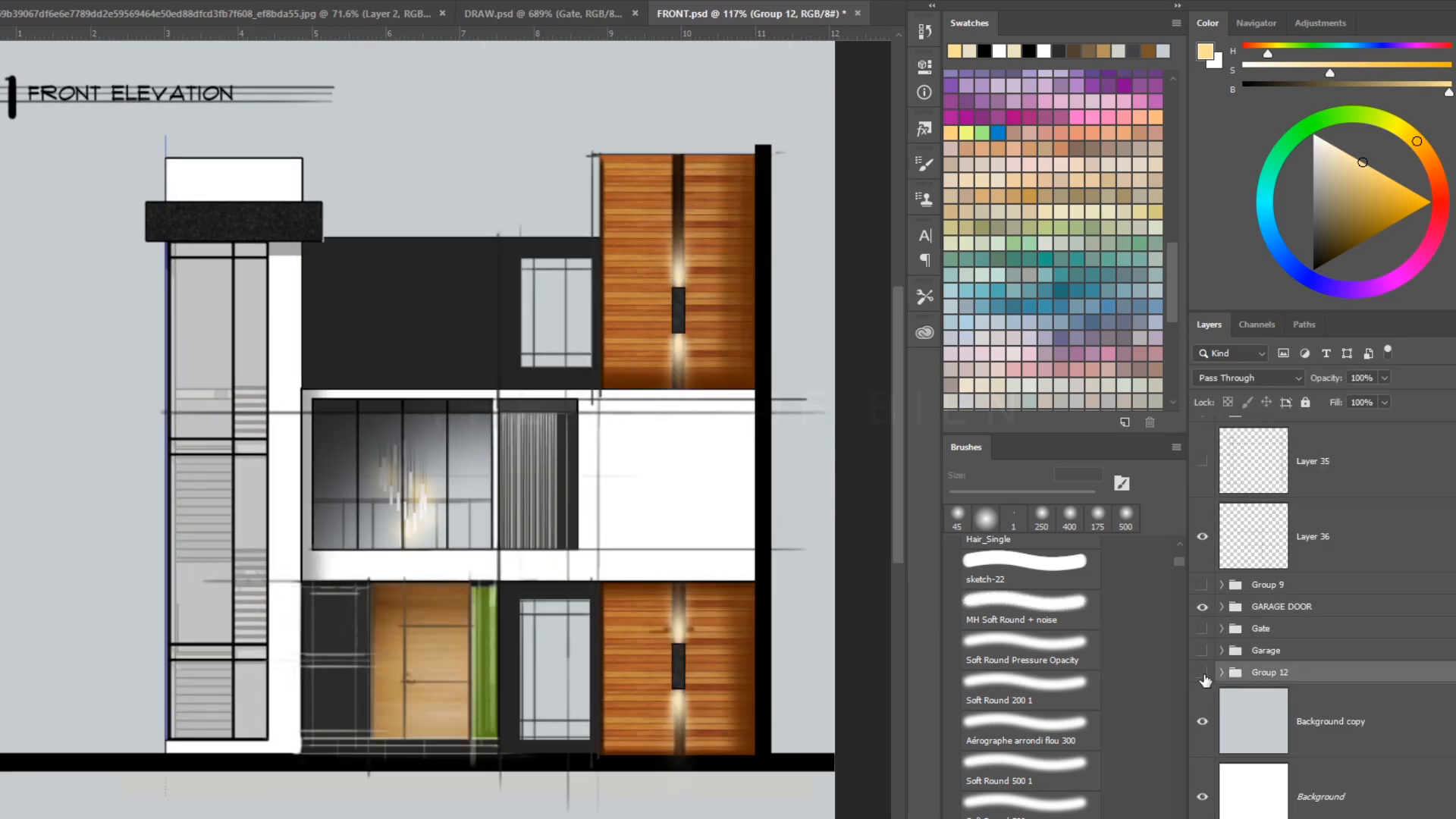
# Move the Gate and Garage groups above the GARAGE DOOR group, preview them over the elevation and hide both.
pyautogui.scroll(3, 1307, 658)
pyautogui.click(1202, 762)
pyautogui.moveTo(1266, 762); pyautogui.dragTo(1266, 713)
pyautogui.moveTo(553, 455); pyautogui.dragTo(514, 456)
pyautogui.moveTo(1282, 762); pyautogui.dragTo(1290, 713)
pyautogui.click(1202, 718)
pyautogui.moveTo(554, 456); pyautogui.dragTo(529, 456)
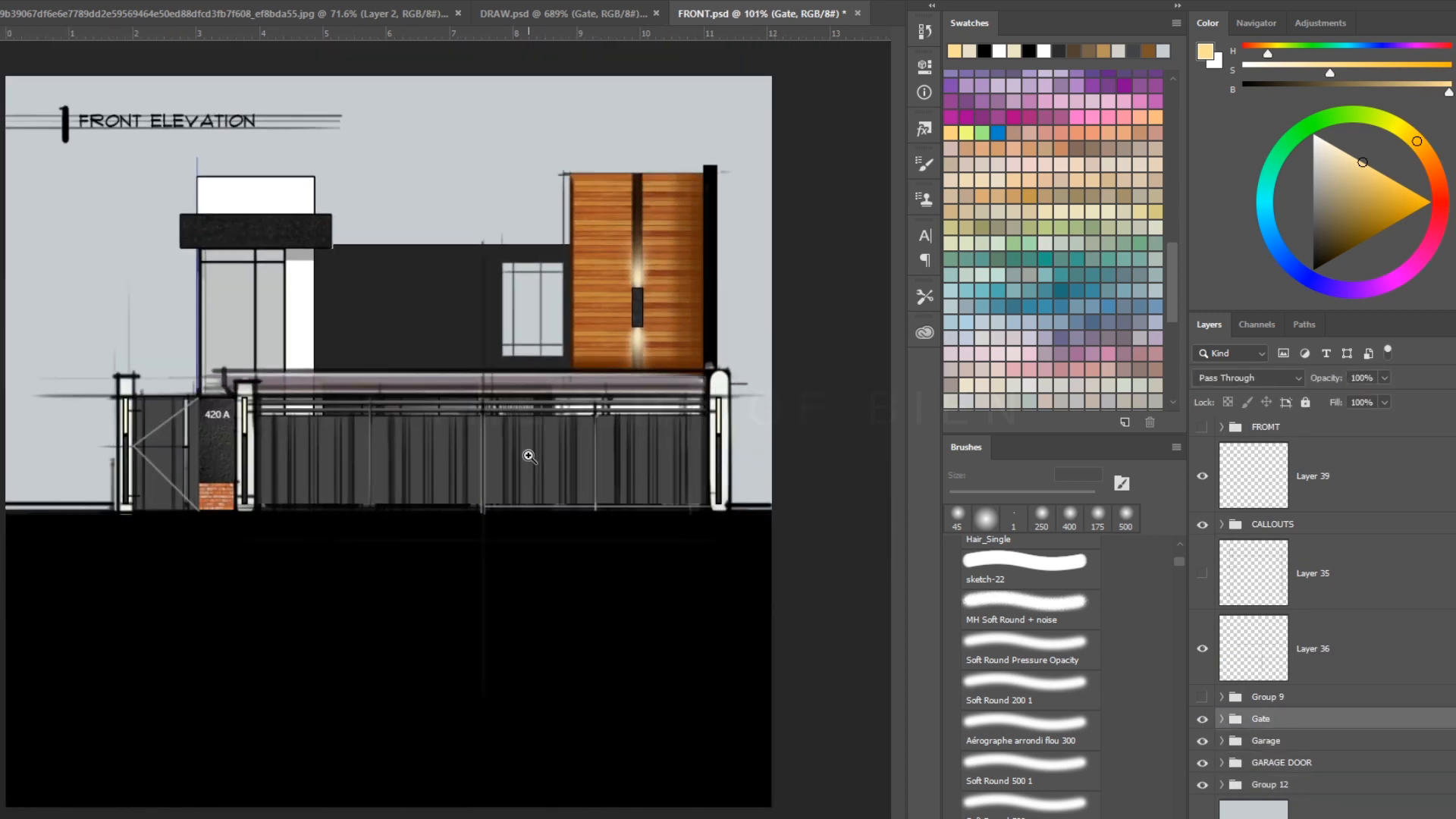
pyautogui.moveTo(1202, 719); pyautogui.dragTo(1202, 742)
# Rename the GARAGE DOOR group to FACADE and add a new brush layer above Rectangle 21 inside it.
pyautogui.click(1221, 762)
pyautogui.scroll(-2, 1327, 733)
pyautogui.click(1289, 650)
pyautogui.click(1202, 729)
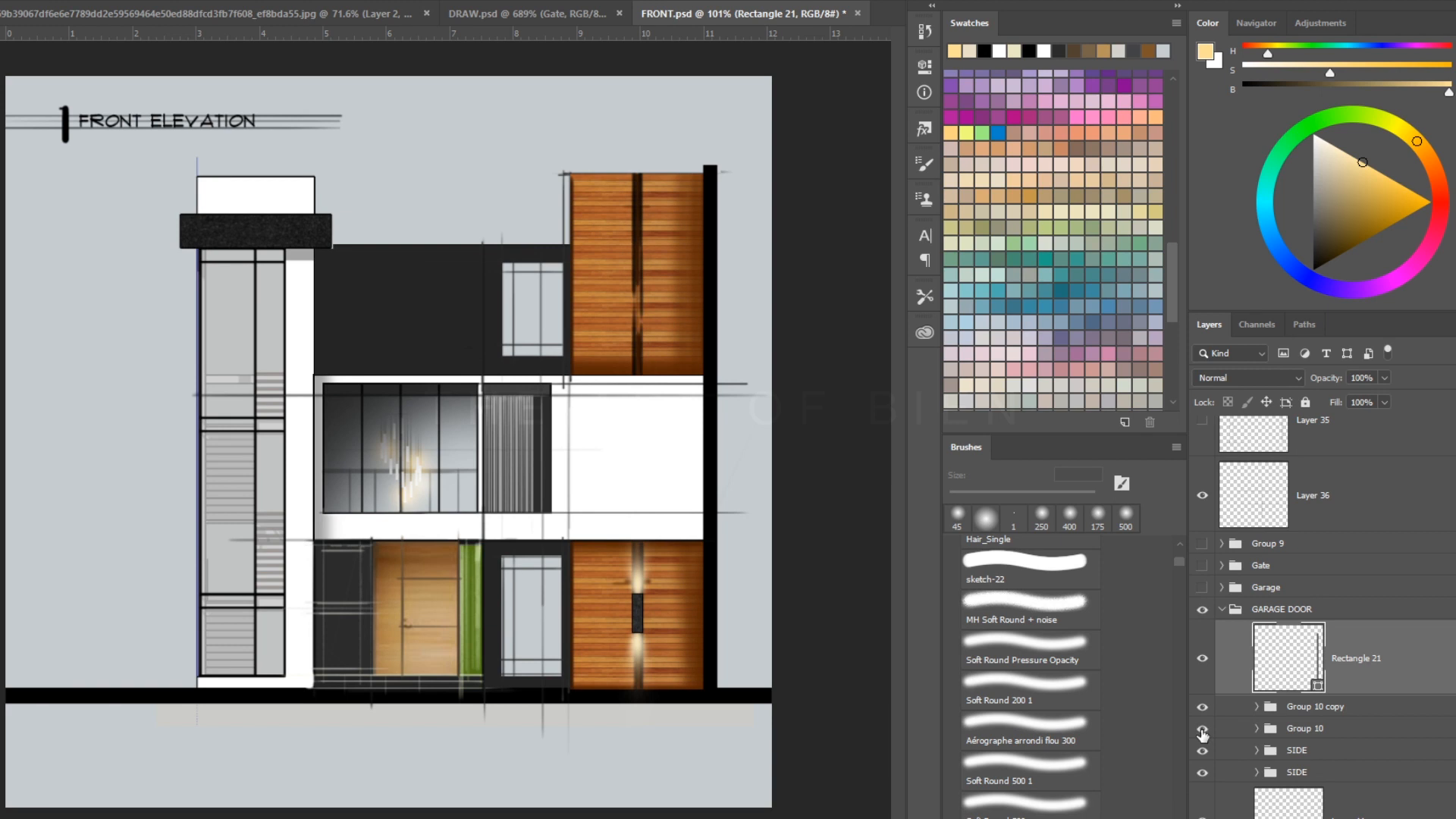
pyautogui.click(1202, 729)
pyautogui.click(1287, 611)
pyautogui.doubleClick(1282, 609)
pyautogui.write('FACADE')
pyautogui.press('Return')
pyautogui.hotkey('ctrl', 'shift', 'alt', 'n')
pyautogui.press('b')
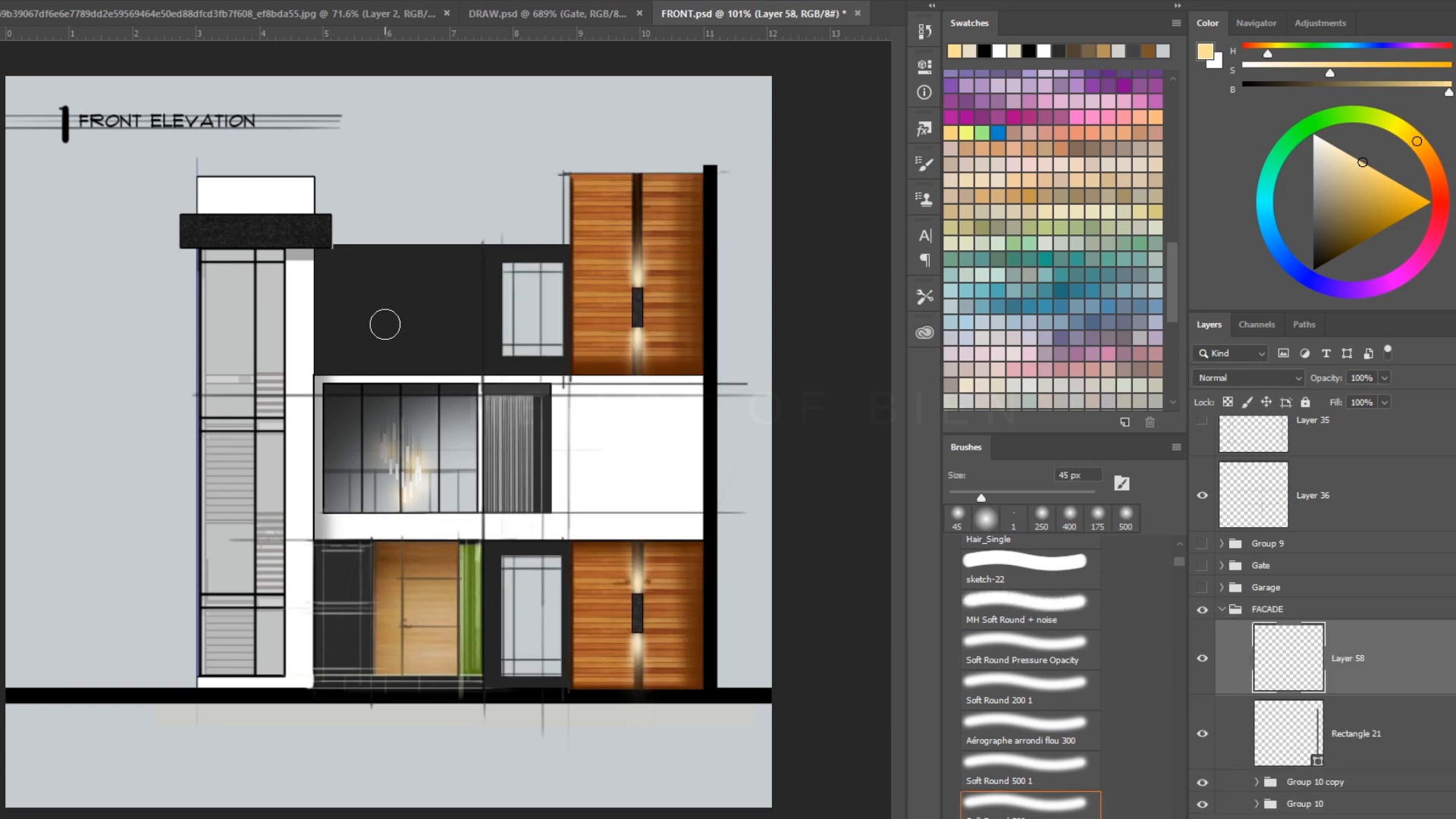
# Sketch black horizontal parapet lines between the tower and the wood cladding above the upper dark wall with a 6 px brush.
pyautogui.press('d')
pyautogui.press('[')
pyautogui.press('[')
pyautogui.press('[')
pyautogui.press('[')
pyautogui.press('[')
pyautogui.press('[')
pyautogui.press('[')
pyautogui.press('[')
pyautogui.press('[')
pyautogui.press('[')
pyautogui.press('[')
pyautogui.moveTo(149, 173); pyautogui.dragTo(570, 174)
pyautogui.moveTo(332, 242); pyautogui.dragTo(573, 242)
pyautogui.moveTo(341, 234); pyautogui.dragTo(569, 234)
pyautogui.moveTo(332, 221); pyautogui.dragTo(563, 220)
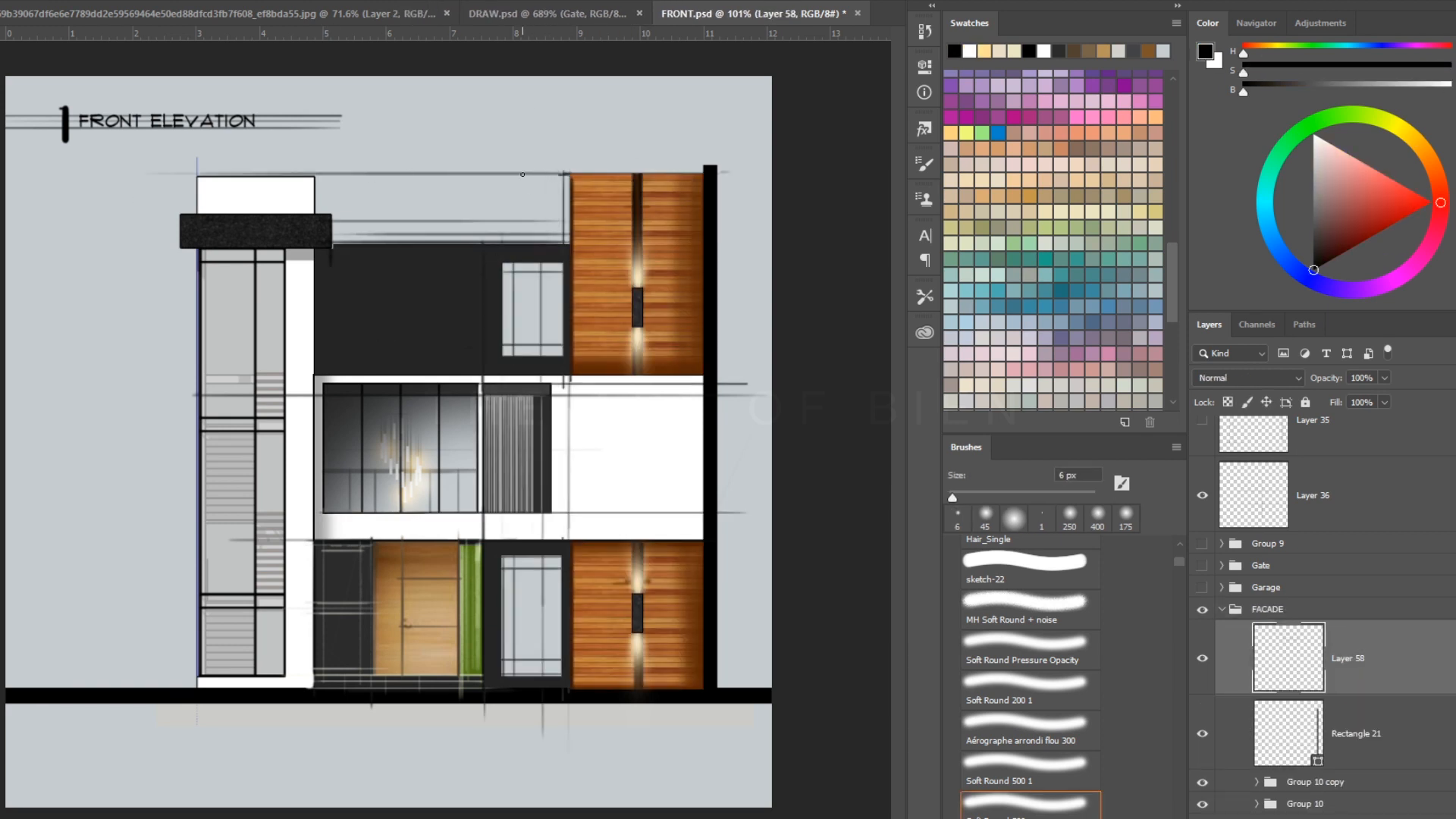
# Undo the last strokes, draw vertical railing posts above the upper dark wall on a new layer and duplicate them along the span.
pyautogui.hotkey('ctrl', 'alt', 'z')
pyautogui.hotkey('ctrl', 'alt', 'z')
pyautogui.hotkey('ctrl', 'alt', 'z')
pyautogui.hotkey('ctrl', 'alt', 'z')
pyautogui.hotkey('ctrl', 'shift', 'alt', 'n')
pyautogui.scroll(3, 476, 242)
pyautogui.moveTo(592, 123)
pyautogui.mouseDown()
pyautogui.moveTo(548, 201)
pyautogui.moveTo(511, 124)
pyautogui.moveTo(507, 182)
pyautogui.moveTo(455, 220)
pyautogui.mouseUp()
pyautogui.keyDown('ctrl'); pyautogui.keyDown('alt'); pyautogui.moveTo(495, 227); pyautogui.dragTo(366, 230); pyautogui.keyUp('alt'); pyautogui.keyUp('ctrl')
pyautogui.moveTo(637, 123)
pyautogui.mouseDown()
pyautogui.moveTo(182, 123)
pyautogui.moveTo(639, 125)
pyautogui.mouseUp()
pyautogui.moveTo(636, 143)
pyautogui.mouseDown()
pyautogui.moveTo(207, 135)
pyautogui.moveTo(626, 135)
pyautogui.mouseUp()
pyautogui.press('e')
pyautogui.scroll(-1, 1257, 714)
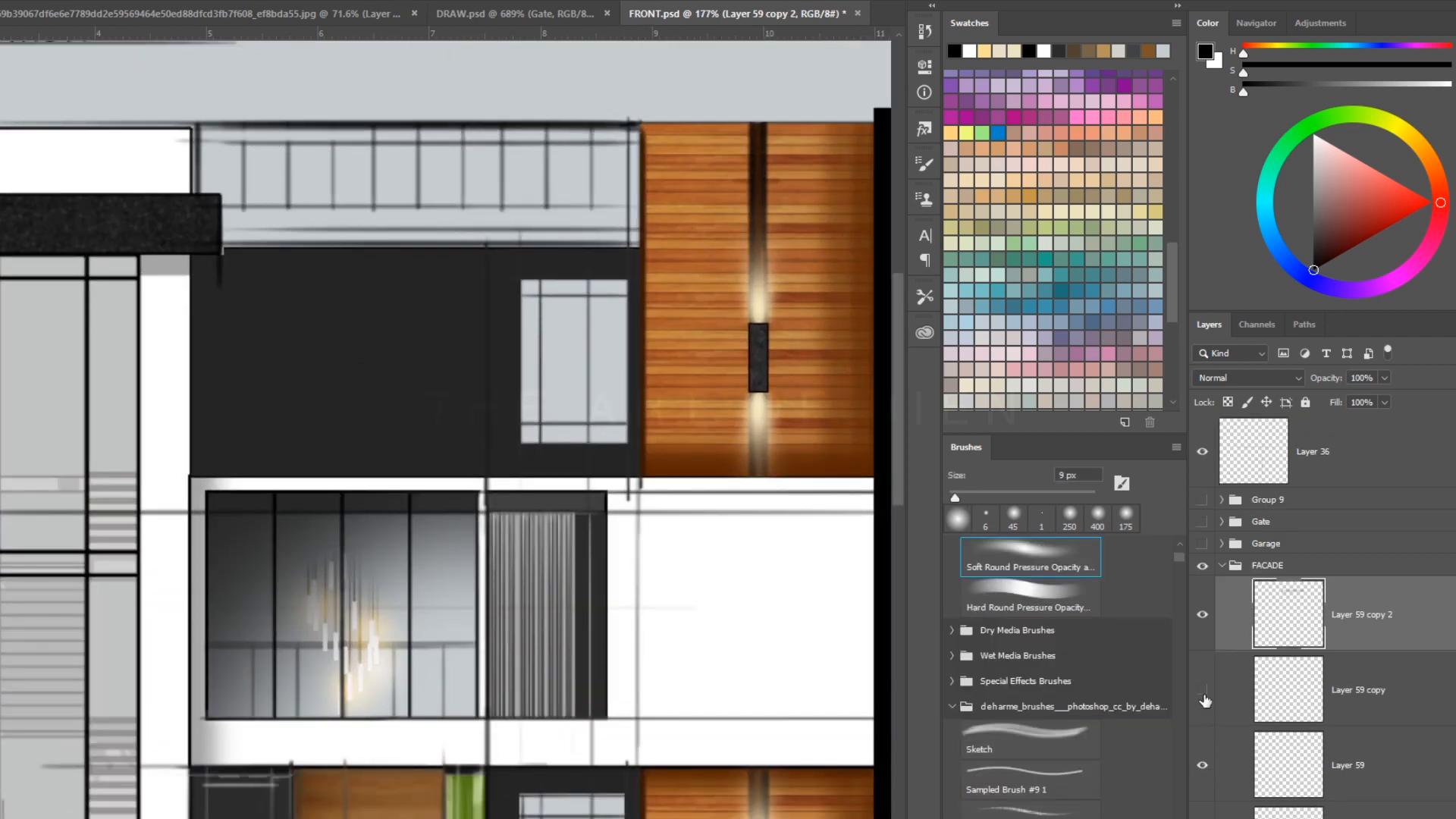
# Merge the railing line layers into one and add a new empty layer beneath it.
pyautogui.click(1257, 714)
pyautogui.scroll(-2, 1257, 714)
pyautogui.scroll(-1, 471, 203)
pyautogui.keyDown('shift'); pyautogui.click(1362, 516); pyautogui.keyUp('shift')
pyautogui.hotkey('ctrl', 'e')
pyautogui.hotkey('ctrl', 'shift', 'alt', 'n')
pyautogui.press('z')
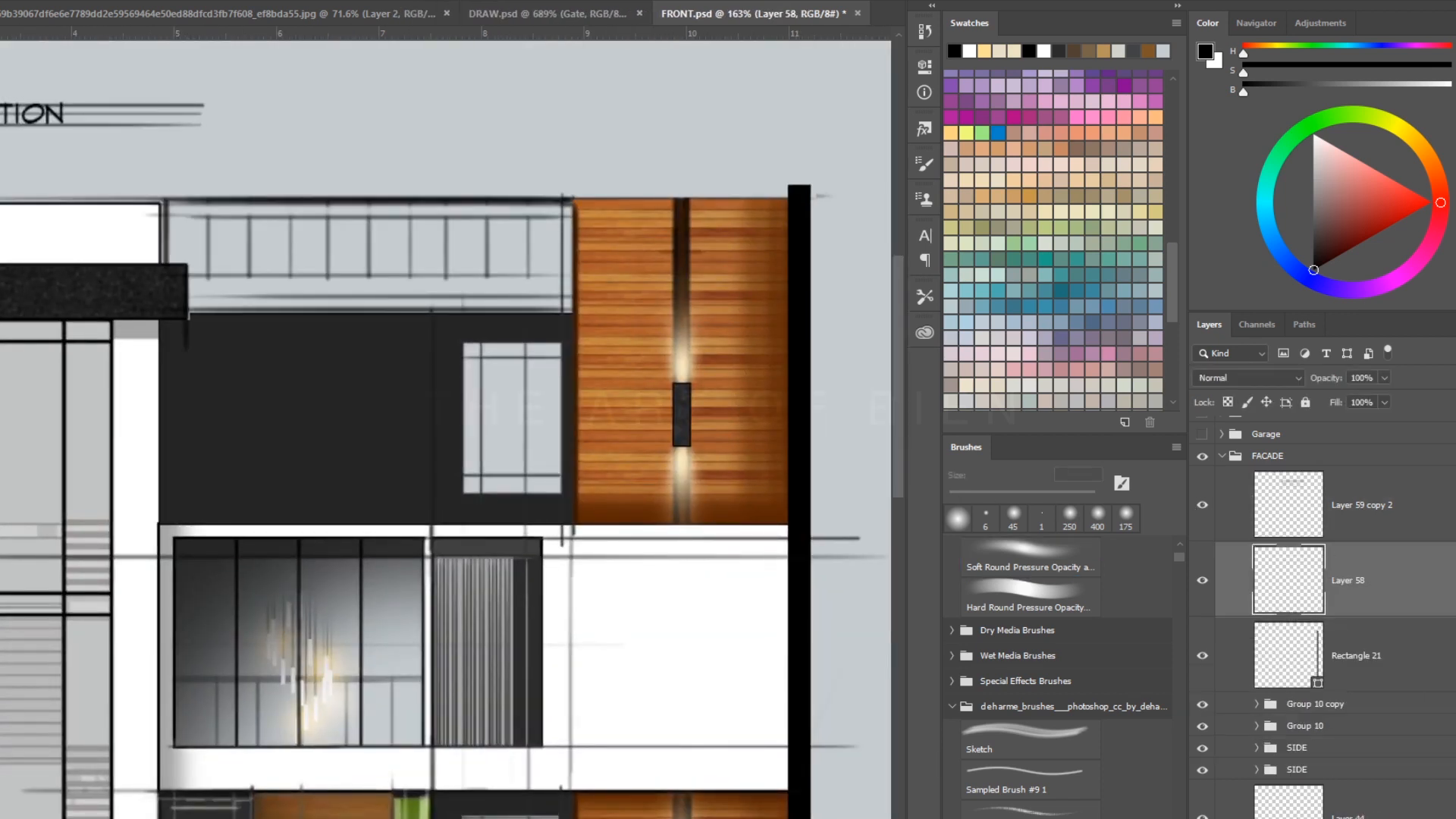
# Draw a dark rectangle over the parapet behind the railing lines and mask out its overlap with the tower's roof slab.
pyautogui.moveTo(573, 294); pyautogui.dragTo(572, 296)
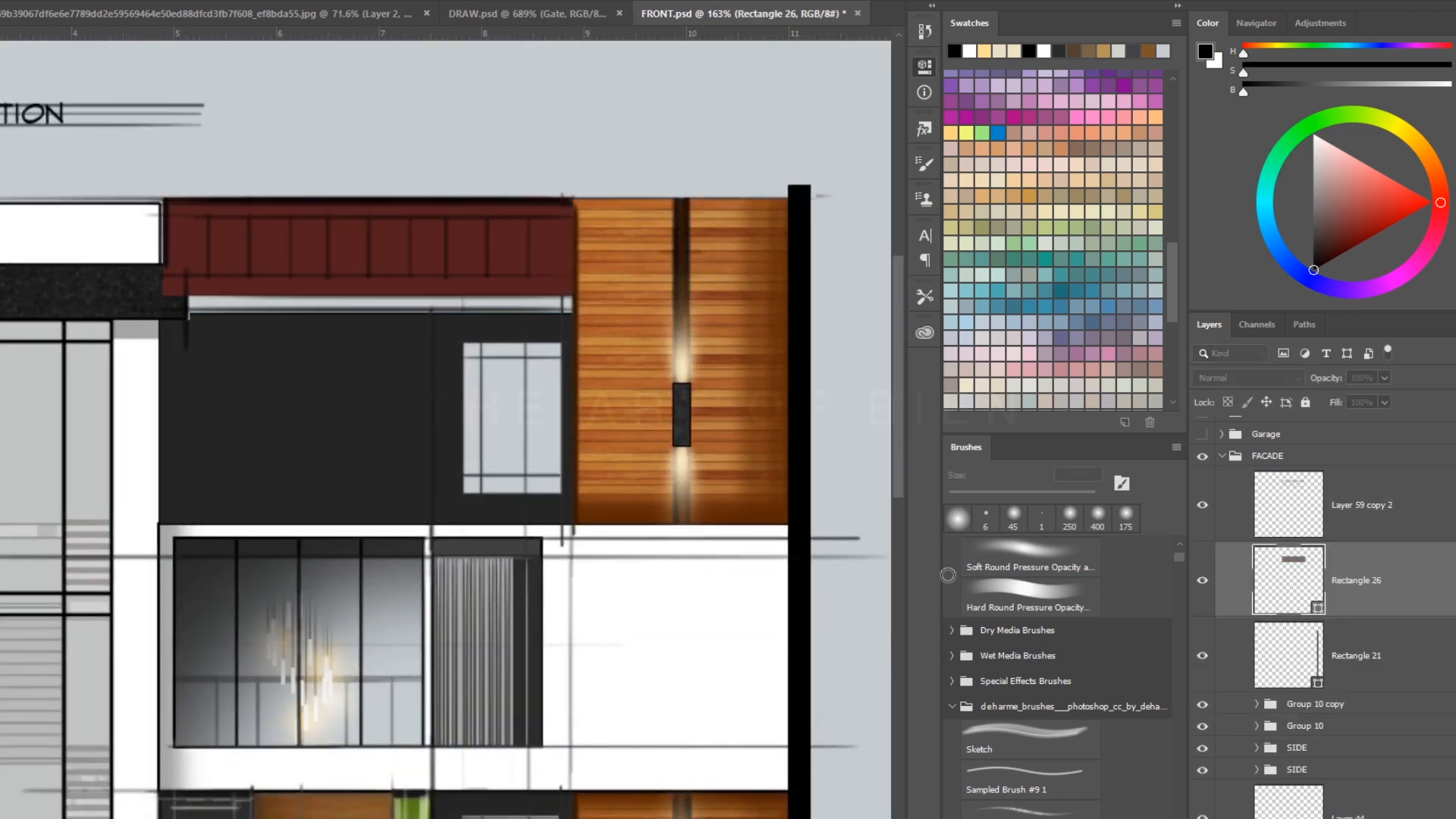
pyautogui.press('z')
pyautogui.moveTo(319, 305); pyautogui.dragTo(410, 422)
pyautogui.hotkey('ctrl', 'shift', 'm')
pyautogui.press('m')
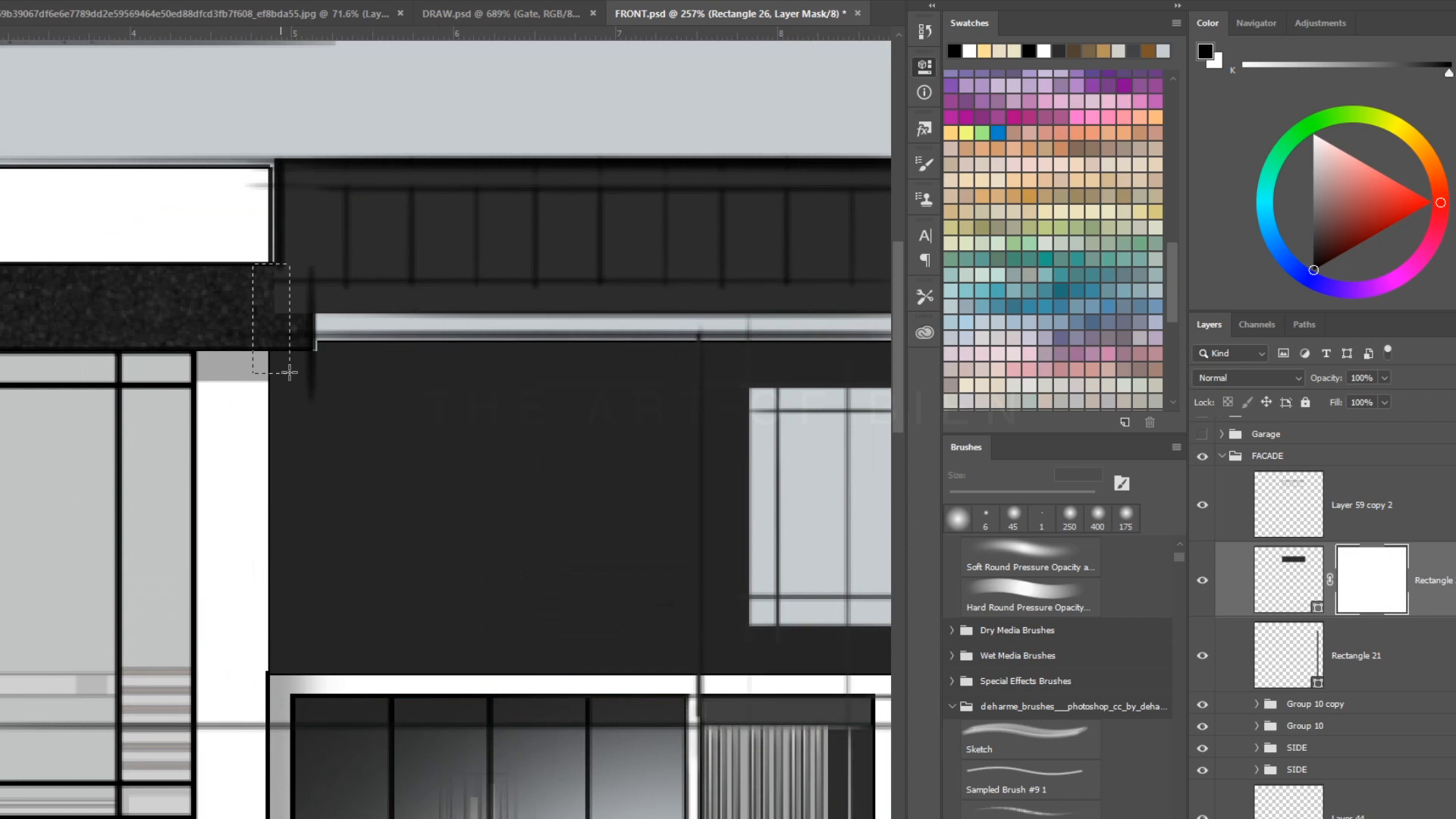
pyautogui.moveTo(264, 283); pyautogui.dragTo(310, 394)
pyautogui.hotkey('alt', 'BackSpace')
pyautogui.hotkey('ctrl', 'd')
# Add thin black vertical slat lines to the parapet on the railing line layer with a 3 px brush.
pyautogui.scroll(-3, 310, 394)
pyautogui.scroll(2, 273, 394)
pyautogui.click(1365, 504)
pyautogui.press('b')
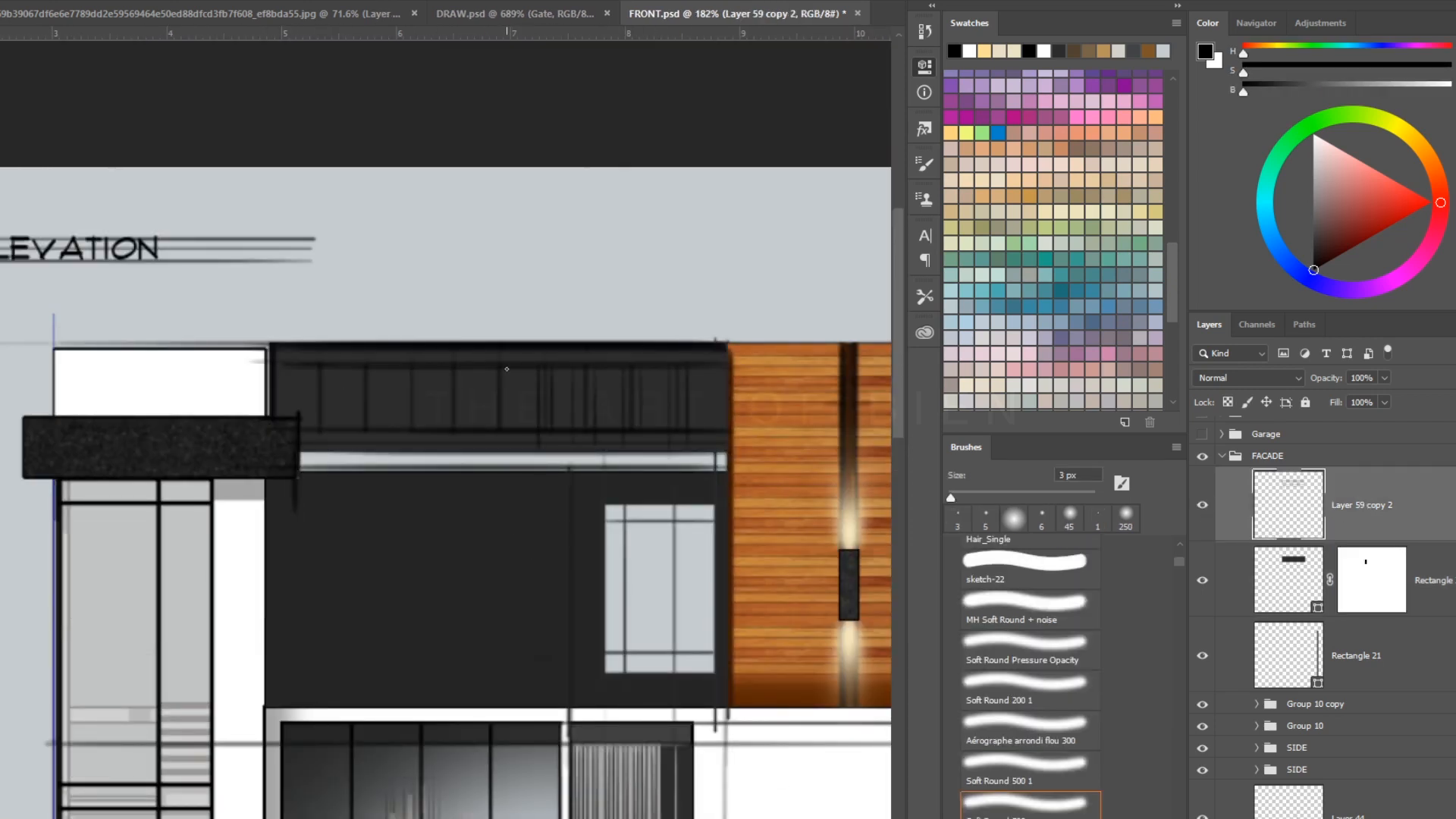
# Shade along the tower's edge, beneath the parapet and under the middle floor with a 40 px soft black brush.
pyautogui.press('z')
pyautogui.moveTo(707, 329); pyautogui.dragTo(514, 360)
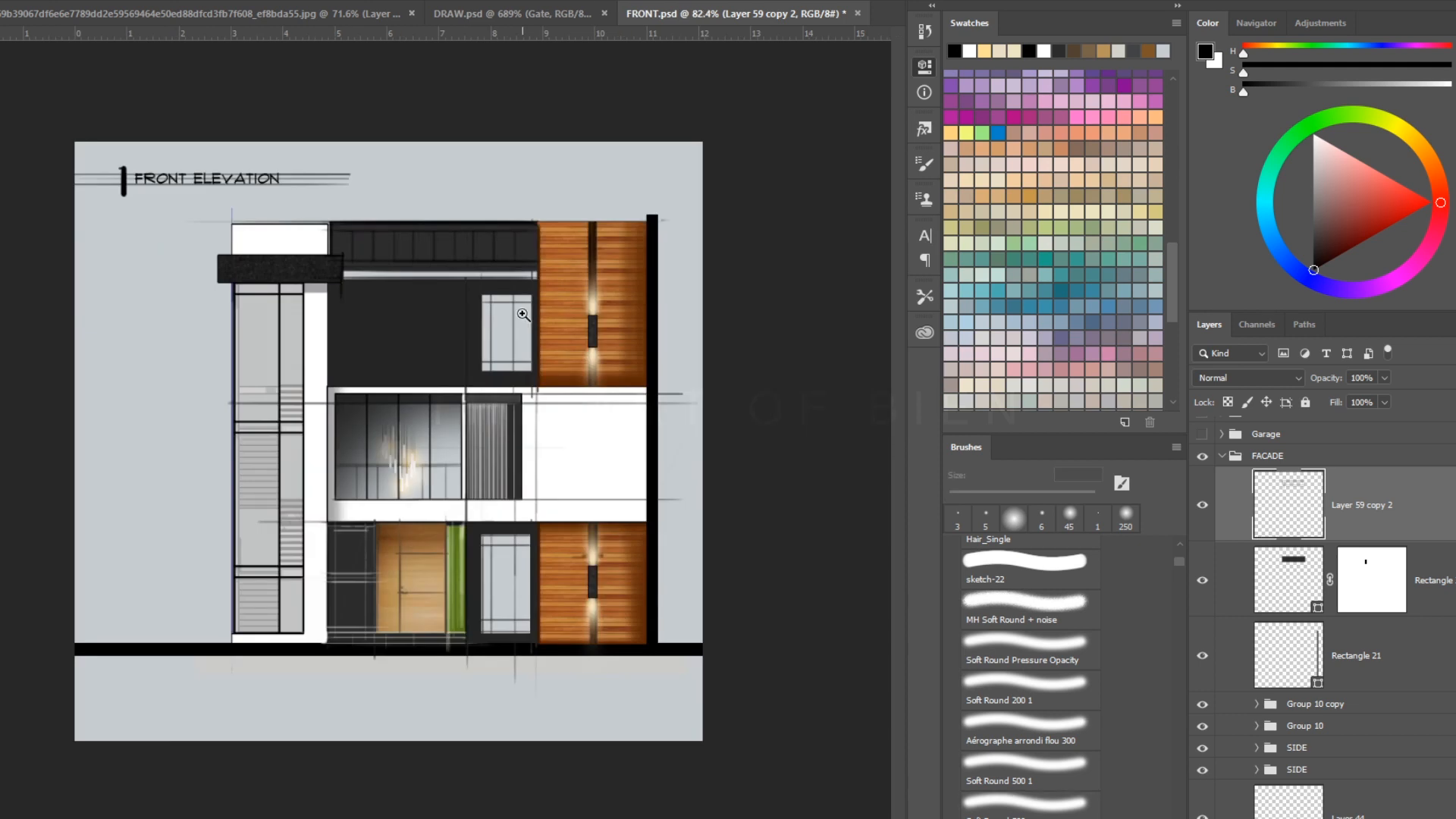
pyautogui.press(']')
pyautogui.press(']')
pyautogui.press(']')
pyautogui.hotkey('ctrl', 'z')
pyautogui.moveTo(535, 255); pyautogui.dragTo(99, 250)
pyautogui.press(']')
pyautogui.press(']')
pyautogui.hotkey('ctrl', 'z')
pyautogui.moveTo(535, 255); pyautogui.dragTo(199, 255)
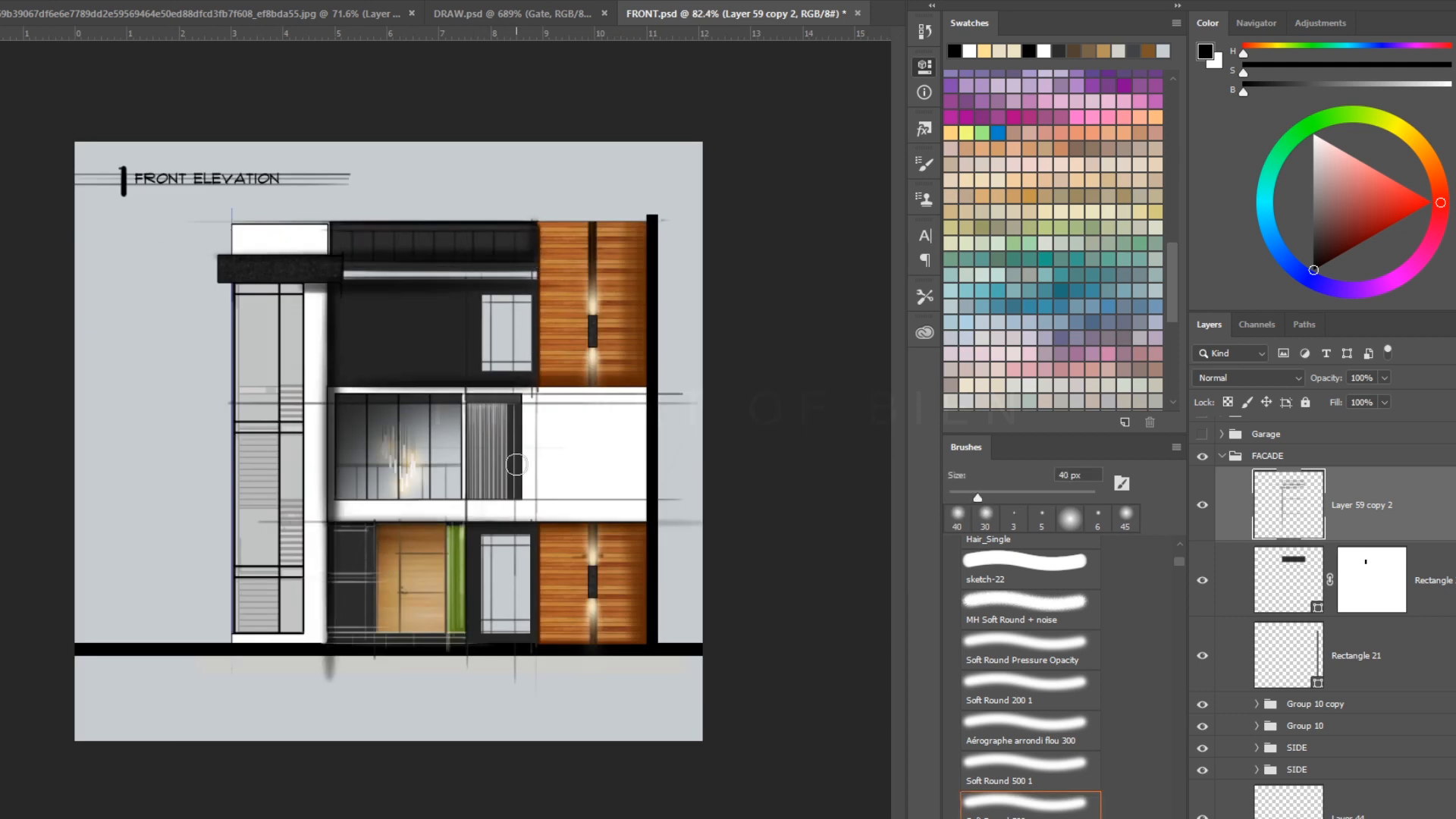
# Draw a small dark rectangular downlight above the entrance door and duplicate it along the ceiling.
pyautogui.press('z')
pyautogui.moveTo(465, 530); pyautogui.dragTo(488, 499)
pyautogui.moveTo(218, 539); pyautogui.dragTo(220, 539)
pyautogui.moveTo(155, 585); pyautogui.dragTo(185, 569)
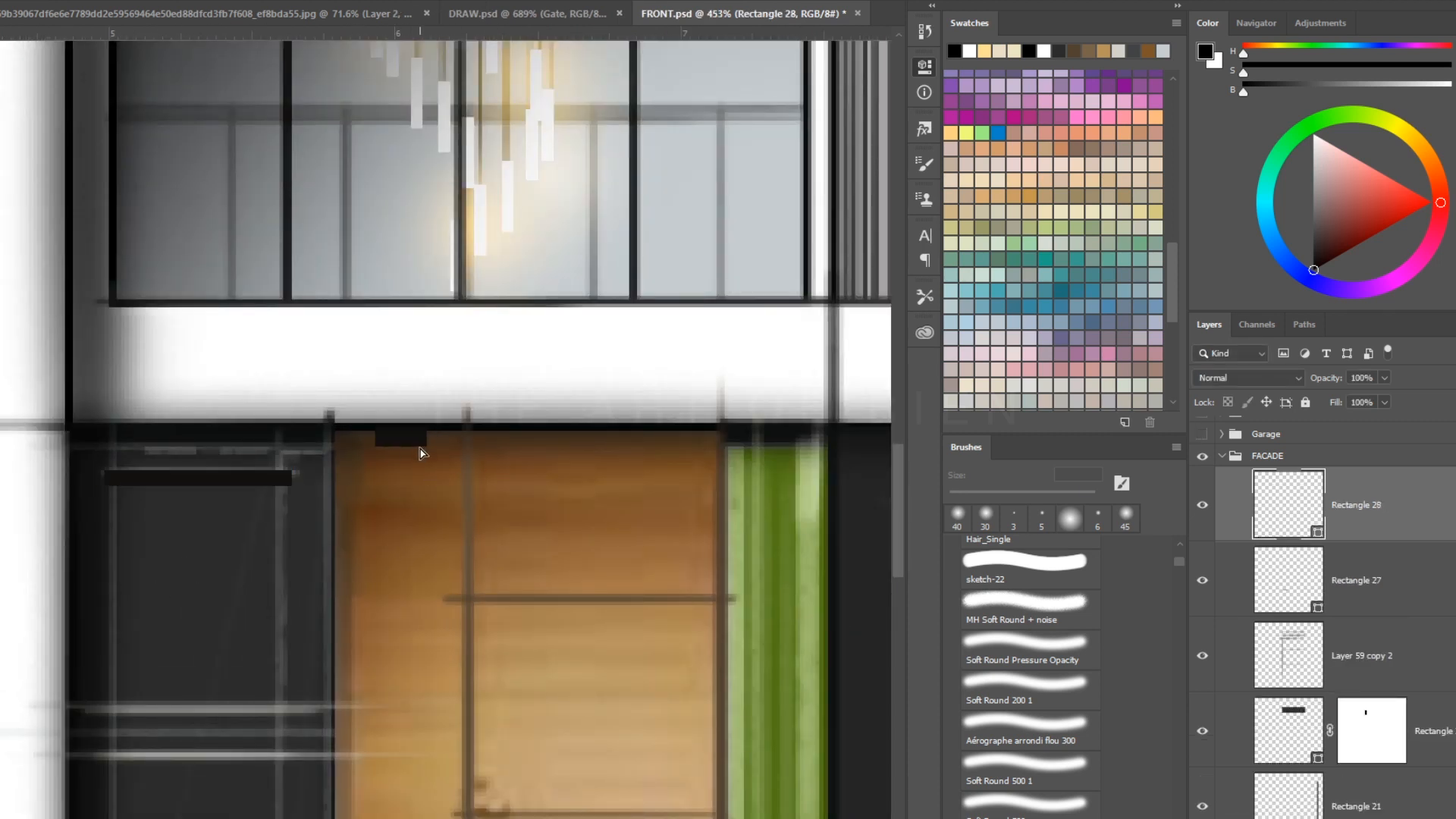
pyautogui.hotkey('ctrl', '-')
pyautogui.hotkey('ctrl', '-')
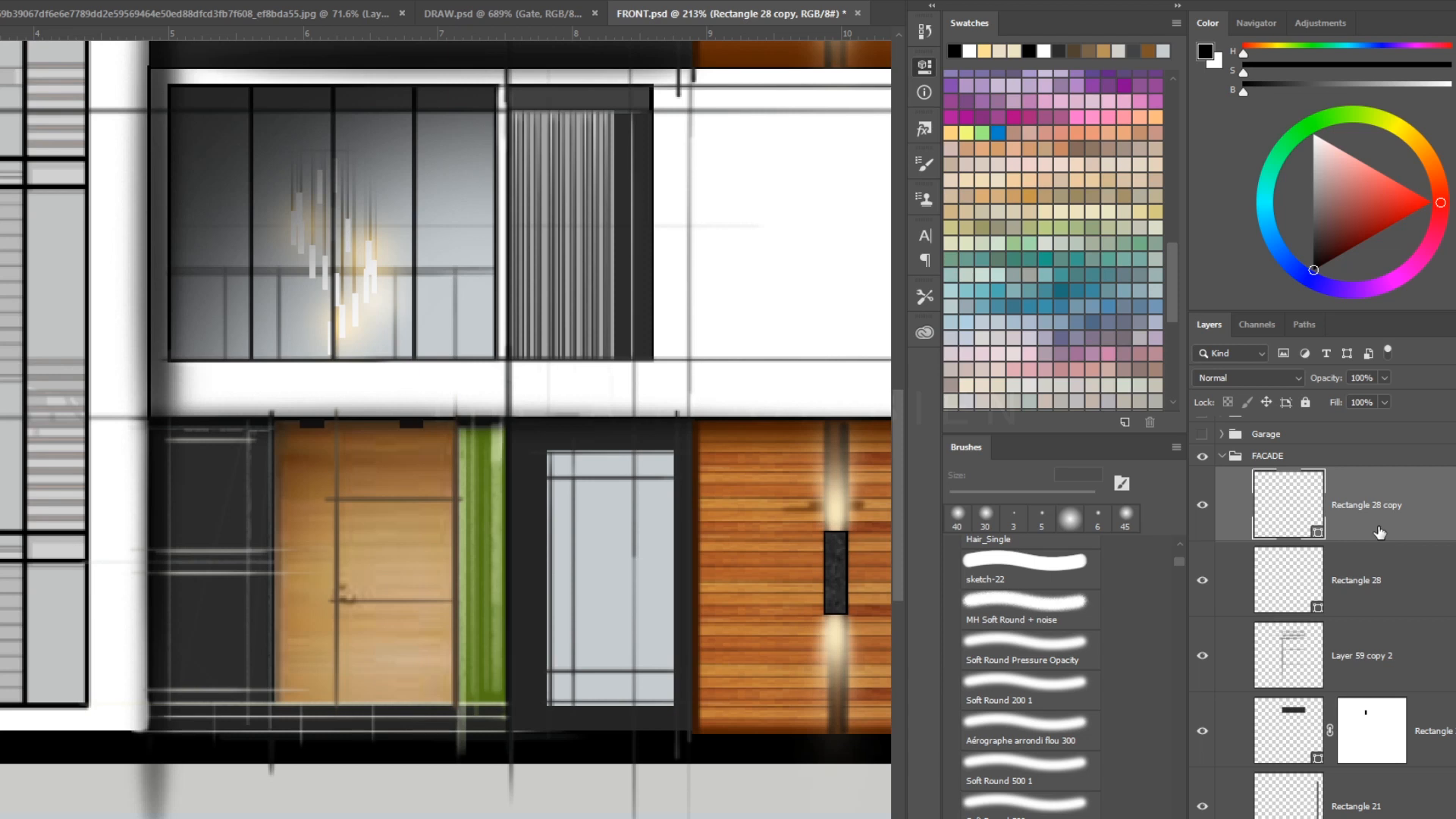
# Paint a white glow under the entrance downlight on a new layer, reshape it into a beam and blend it as Soft Light.
pyautogui.hotkey('ctrl', 'shift', 'alt', 'n')
pyautogui.press('b')
pyautogui.press('x')
pyautogui.click(409, 447)
pyautogui.hotkey('ctrl', 't')
pyautogui.moveTo(464, 390); pyautogui.dragTo(439, 393)
pyautogui.moveTo(406, 509)
pyautogui.mouseDown()
pyautogui.moveTo(422, 536)
pyautogui.moveTo(326, 513)
pyautogui.mouseUp()
pyautogui.press('Return')
pyautogui.click(1248, 378)
pyautogui.click(1247, 599)
# Duplicate the light beam across the entrance door and the dark wall beside it, resizing the copy on the dark wall.
pyautogui.press('v')
pyautogui.moveTo(407, 588); pyautogui.dragTo(307, 576)
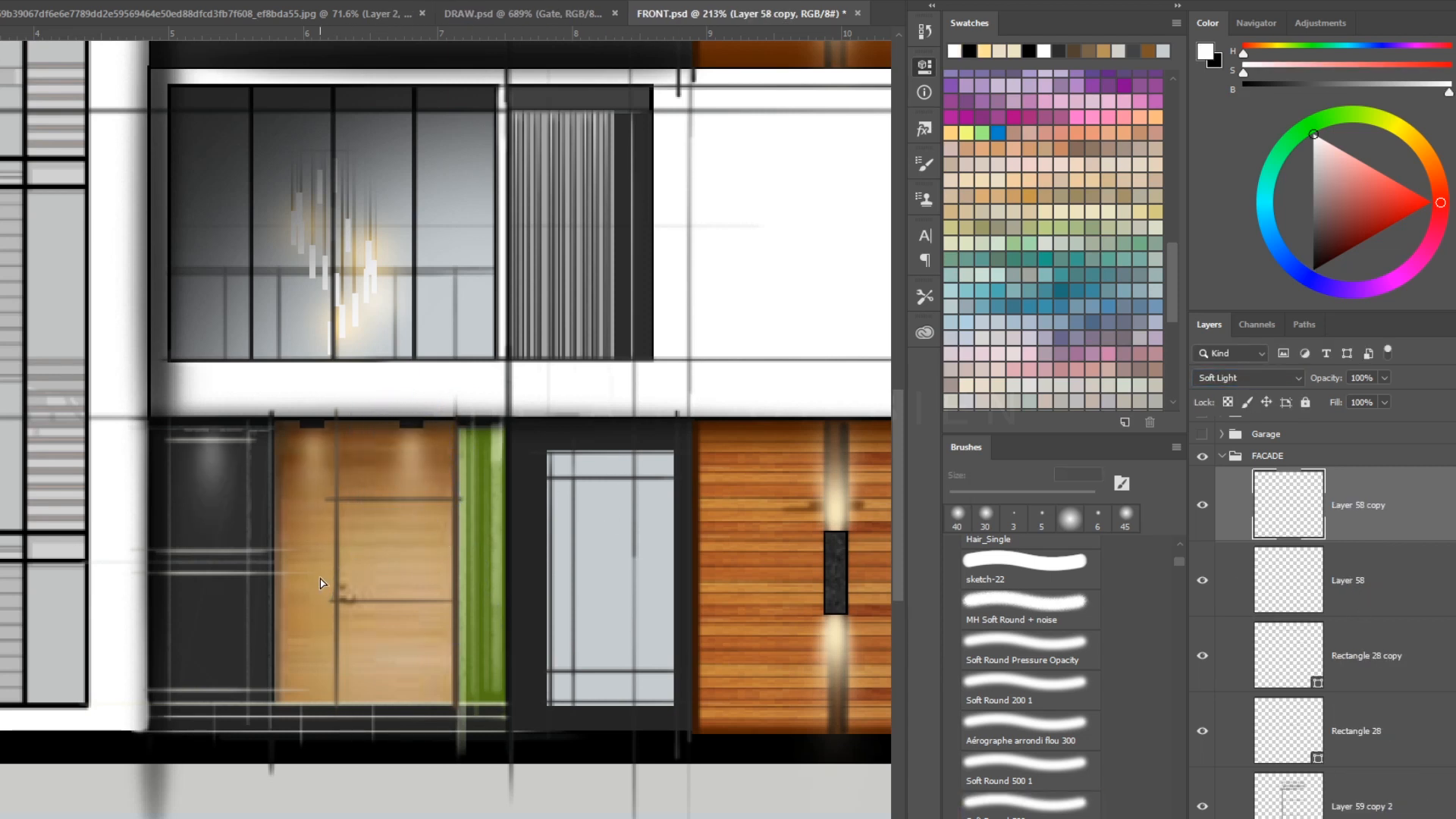
pyautogui.hotkey('ctrl', 't')
pyautogui.moveTo(212, 613); pyautogui.dragTo(211, 451)
pyautogui.moveTo(258, 451); pyautogui.dragTo(289, 451)
pyautogui.moveTo(165, 451); pyautogui.dragTo(125, 464)
pyautogui.moveTo(259, 462); pyautogui.dragTo(220, 540)
pyautogui.press('Return')
pyautogui.moveTo(486, 533)
pyautogui.mouseDown()
pyautogui.moveTo(385, 533)
pyautogui.moveTo(481, 550)
pyautogui.mouseUp()
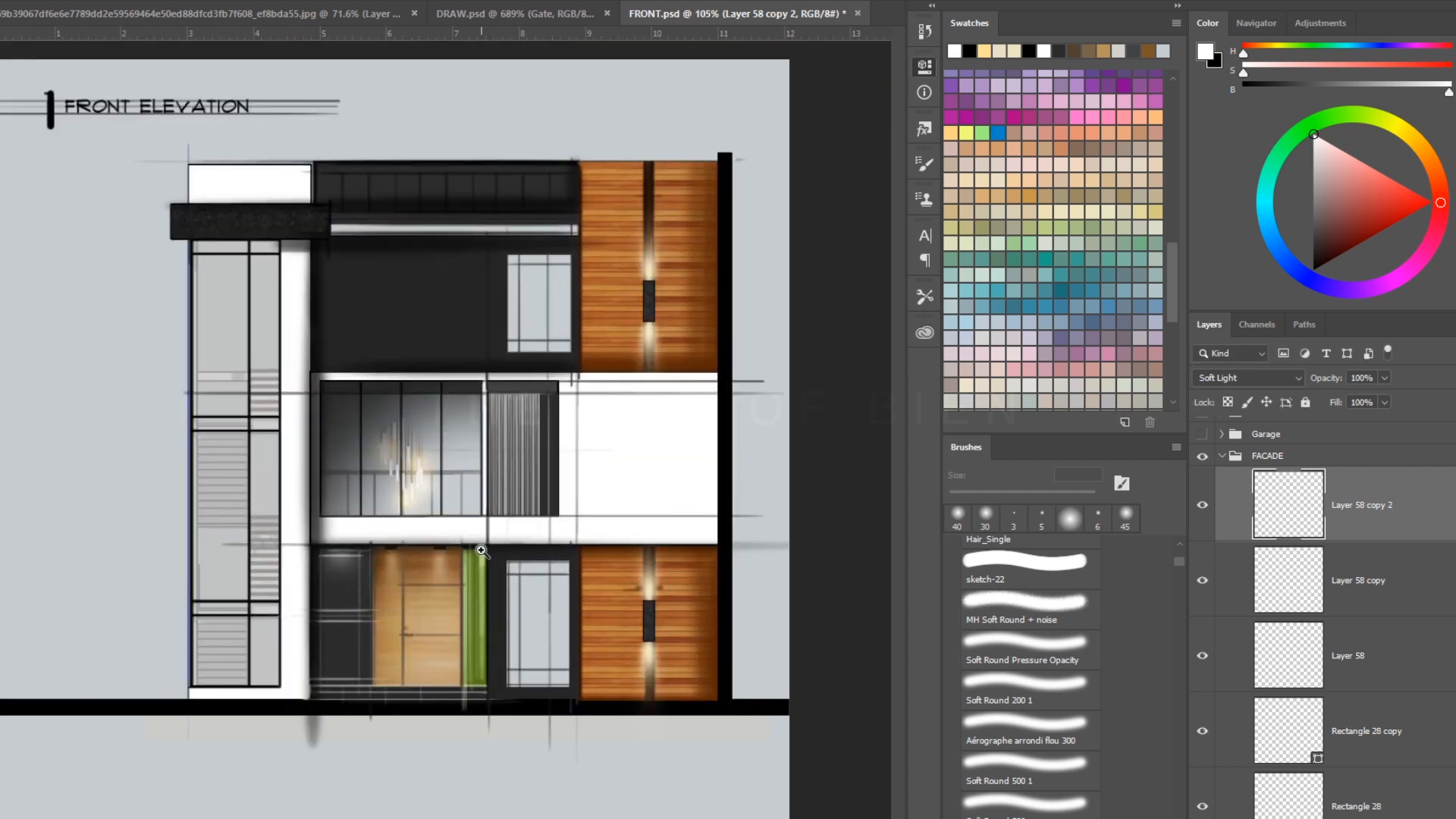
# Draw thin white diagonal swing lines across the entrance door on the door's layer.
pyautogui.keyDown('ctrl'); pyautogui.click(455, 648); pyautogui.keyUp('ctrl')
pyautogui.press('b')
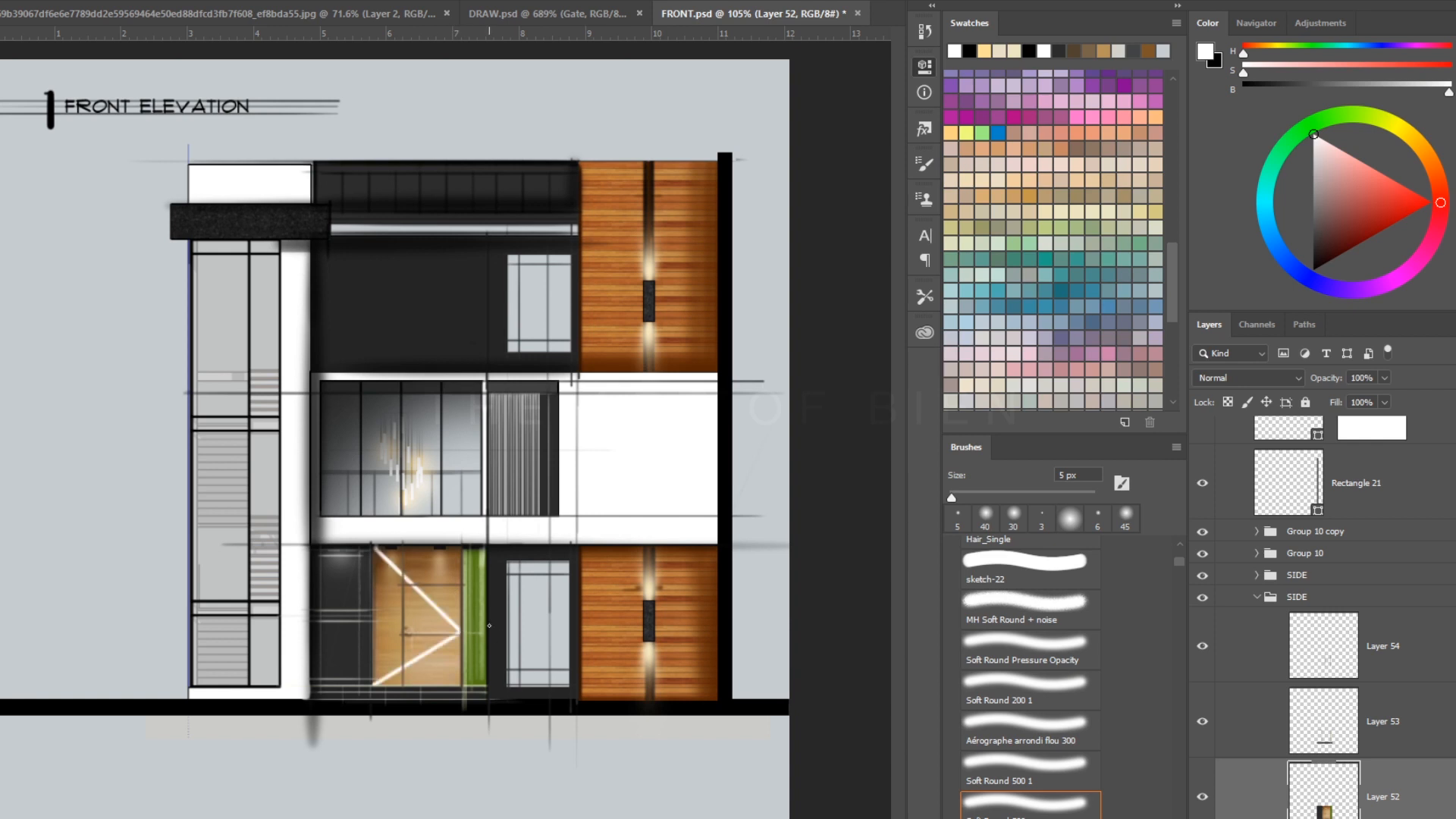
pyautogui.keyDown('shift'); pyautogui.click(404, 681); pyautogui.keyUp('shift')
pyautogui.moveTo(453, 643)
pyautogui.mouseDown()
pyautogui.moveTo(416, 637)
pyautogui.moveTo(462, 645)
pyautogui.mouseUp()
pyautogui.hotkey('ctrl', 'alt', 'z')
pyautogui.hotkey('ctrl', 'alt', 'z')
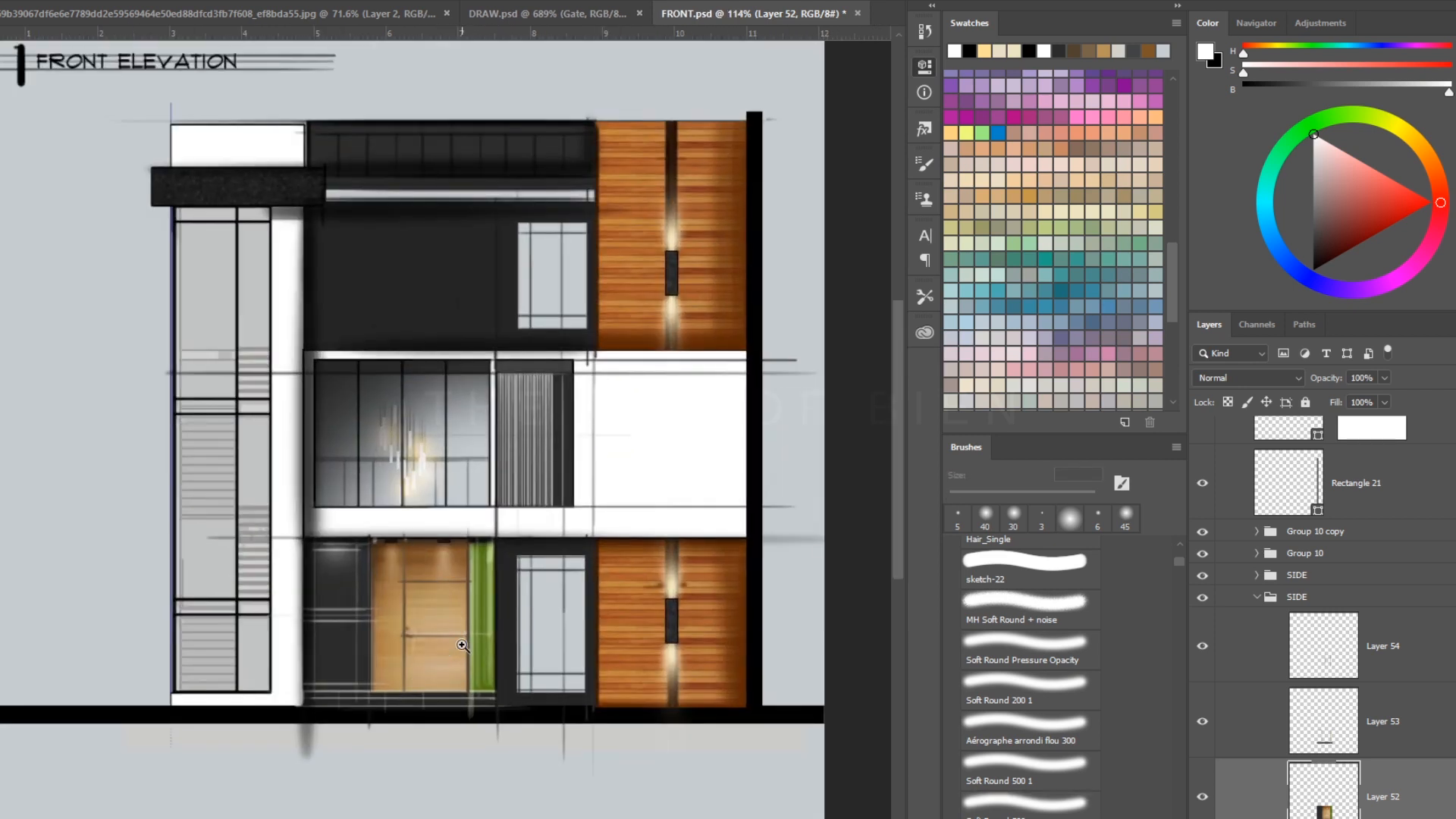
pyautogui.keyDown('shift'); pyautogui.click(404, 540); pyautogui.keyUp('shift')
pyautogui.moveTo(393, 500)
pyautogui.mouseDown()
pyautogui.moveTo(343, 501)
pyautogui.moveTo(356, 501)
pyautogui.mouseUp()
# Check the visibility of the SIDE group, collapse it and select the base facade artwork on the elevation.
pyautogui.click(1202, 597)
pyautogui.click(1202, 597)
pyautogui.click(1257, 597)
pyautogui.scroll(5, 1228, 596)
pyautogui.scroll(3, 1278, 552)
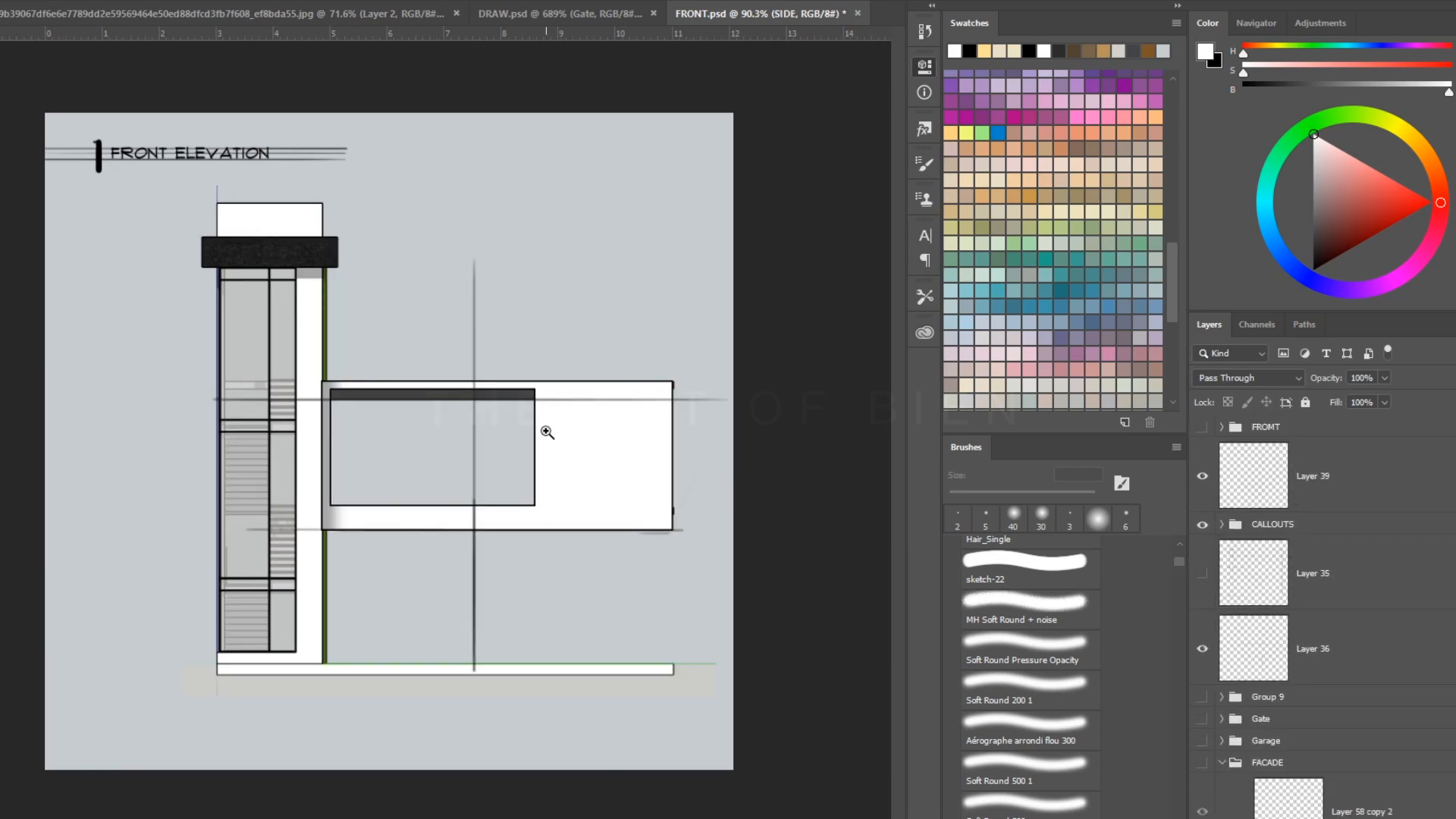
pyautogui.keyDown('ctrl'); pyautogui.click(610, 493); pyautogui.keyUp('ctrl')
pyautogui.click(1222, 599)
# Move the base layers into the FACADE group, with Layer 1 at the bottom just above Background copy.
pyautogui.moveTo(1289, 810); pyautogui.dragTo(1224, 509)
pyautogui.click(1202, 492)
pyautogui.click(1256, 514)
pyautogui.scroll(-5, 1371, 673)
pyautogui.scroll(5, 1371, 694)
pyautogui.scroll(-2, 1371, 713)
pyautogui.click(1387, 692)
pyautogui.scroll(-5, 1387, 692)
pyautogui.moveTo(1370, 816); pyautogui.dragTo(1367, 673)
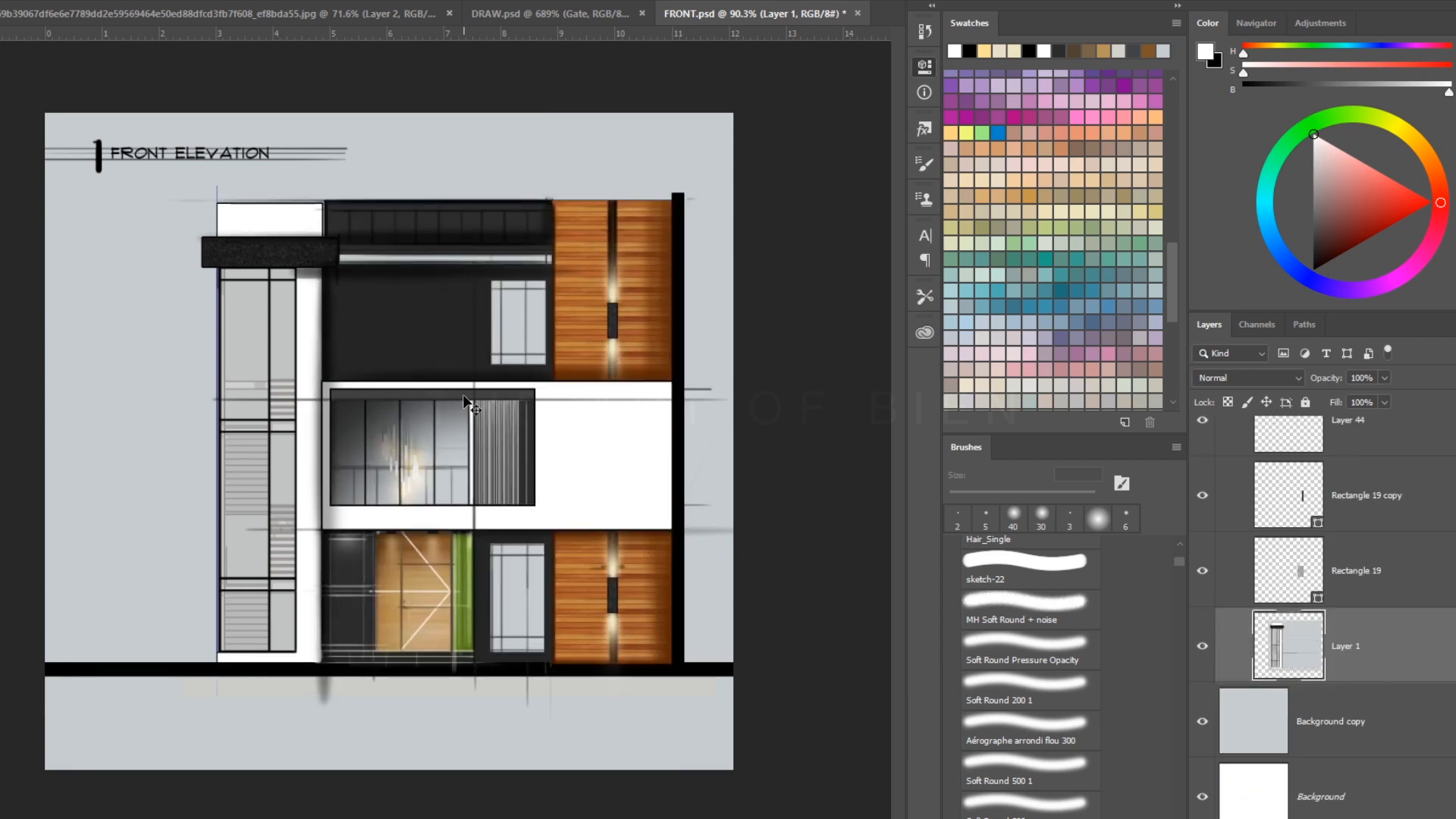
# Recolour the parapet rectangle above the upper dark wall to a dark reddish brown.
pyautogui.keyDown('ctrl'); pyautogui.click(506, 252); pyautogui.keyUp('ctrl')
pyautogui.click(654, 546)
pyautogui.moveTo(1054, 667); pyautogui.dragTo(1055, 642)
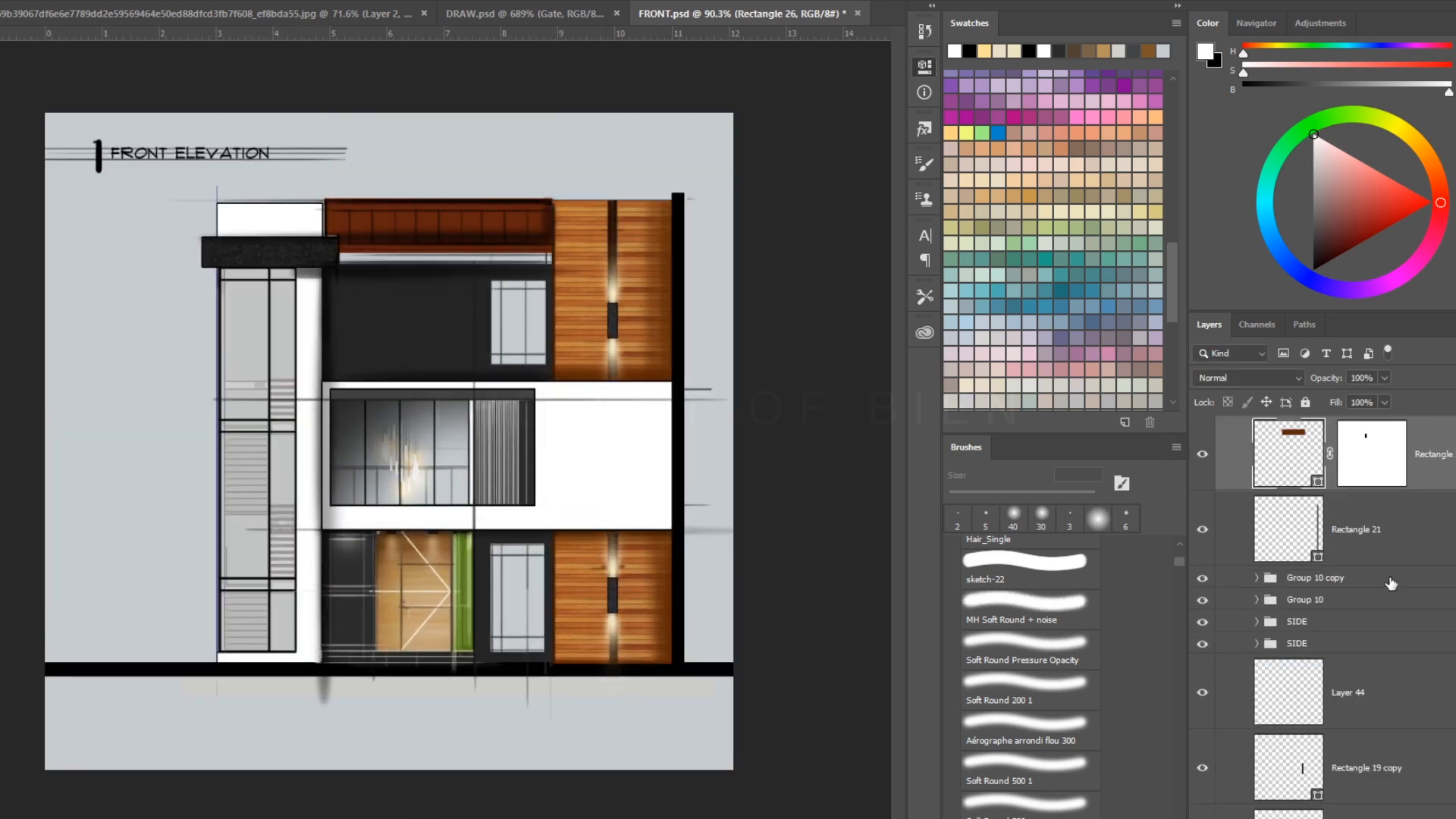
# Add a new layer below Rectangle 21, group it as FW and select the layer for brushwork.
pyautogui.click(1405, 574)
pyautogui.hotkey('ctrl', 'shift', 'alt', 'n')
pyautogui.hotkey('ctrl', 'g')
pyautogui.doubleClick(1302, 578)
pyautogui.write('FW')
pyautogui.press('Return')
pyautogui.press('b')
pyautogui.click(1384, 627)
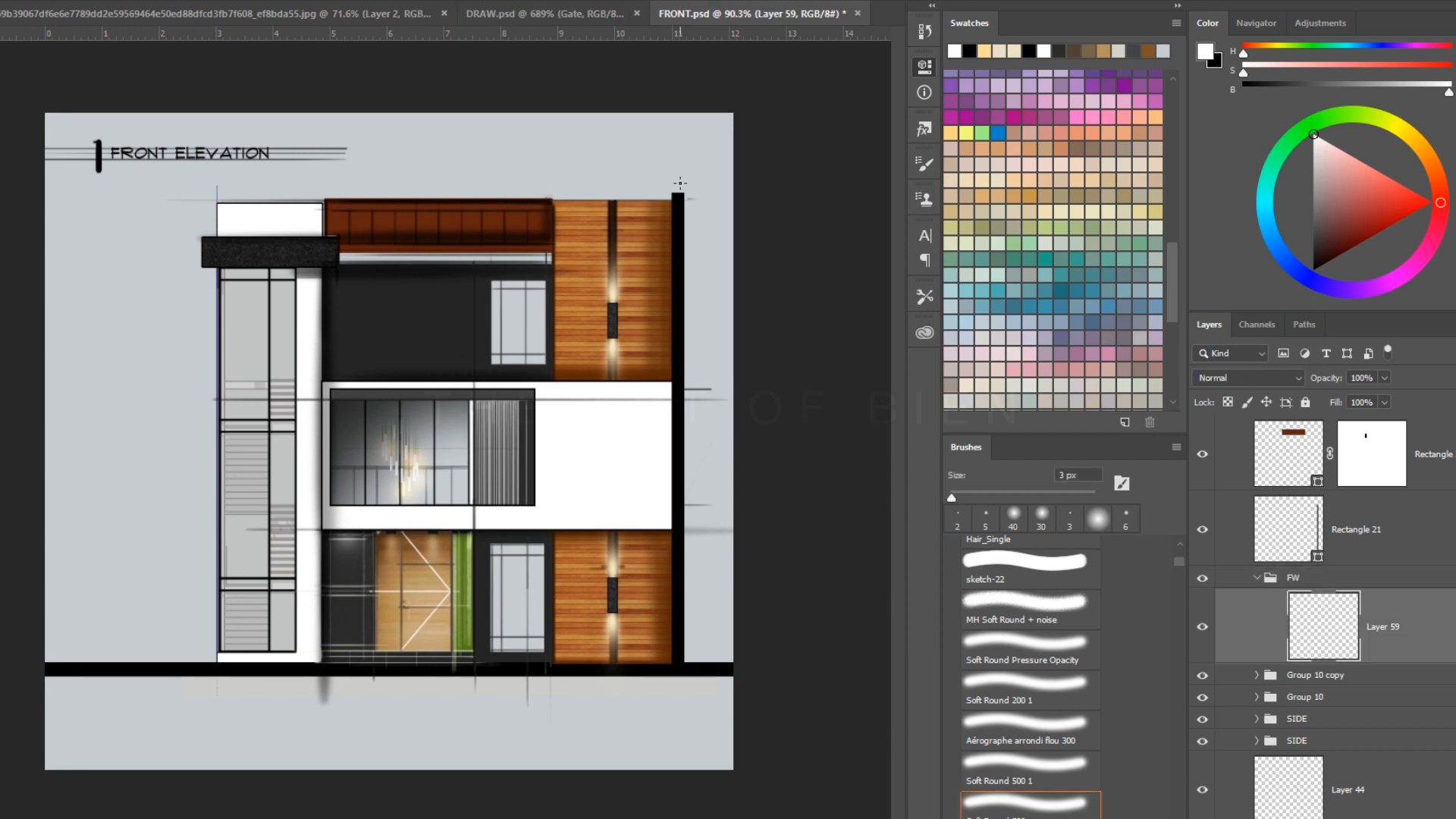
# Sketch the boundary wall lines on both sides of the building with a 6 px black brush and save the file.
pyautogui.press('x')
pyautogui.press(']')
pyautogui.press(']')
pyautogui.press(']')
pyautogui.press(']')
pyautogui.moveTo(681, 193); pyautogui.dragTo(682, 152)
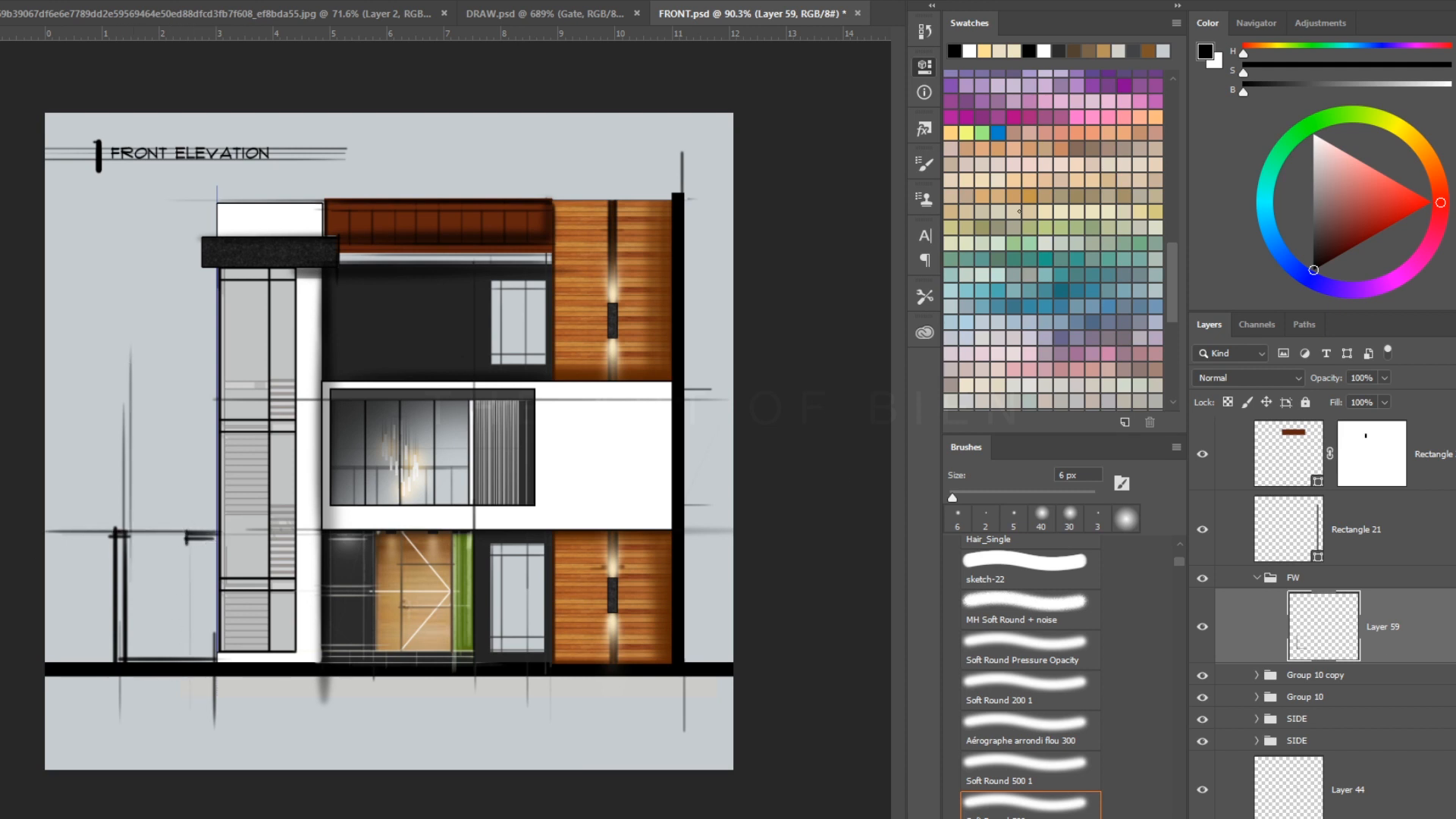
pyautogui.hotkey('ctrl', 's')
# Try two different brushes with test strokes beside the tower above the boundary wall.
pyautogui.click(1030, 196)
pyautogui.moveTo(141, 421); pyautogui.dragTo(141, 654)
pyautogui.hotkey('ctrl', 'z')
pyautogui.moveTo(1179, 561); pyautogui.dragTo(1178, 743)
pyautogui.click(1030, 611)
pyautogui.moveTo(149, 421); pyautogui.dragTo(149, 472)
pyautogui.hotkey('ctrl', 'z')
# Add a new layer in the FW group and start the tree foliage beside the tower with a leaves brush at reduced size.
pyautogui.hotkey('ctrl', 'shift', 'alt', 'n')
pyautogui.click(1030, 243)
pyautogui.press('[')
pyautogui.press('[')
pyautogui.press('[')
pyautogui.press('[')
pyautogui.press('[')
pyautogui.press('[')
pyautogui.press('[')
pyautogui.moveTo(152, 413); pyautogui.dragTo(156, 443)
# Build up the tree crown with varied teal and dark green leaf strokes using the leaves3 brush at 35 px.
pyautogui.click(1061, 291)
pyautogui.click(1013, 257)
pyautogui.moveTo(144, 493)
pyautogui.mouseDown()
pyautogui.moveTo(118, 406)
pyautogui.moveTo(132, 523)
pyautogui.mouseUp()
pyautogui.click(1351, 226)
pyautogui.click(1281, 151)
pyautogui.click(1347, 236)
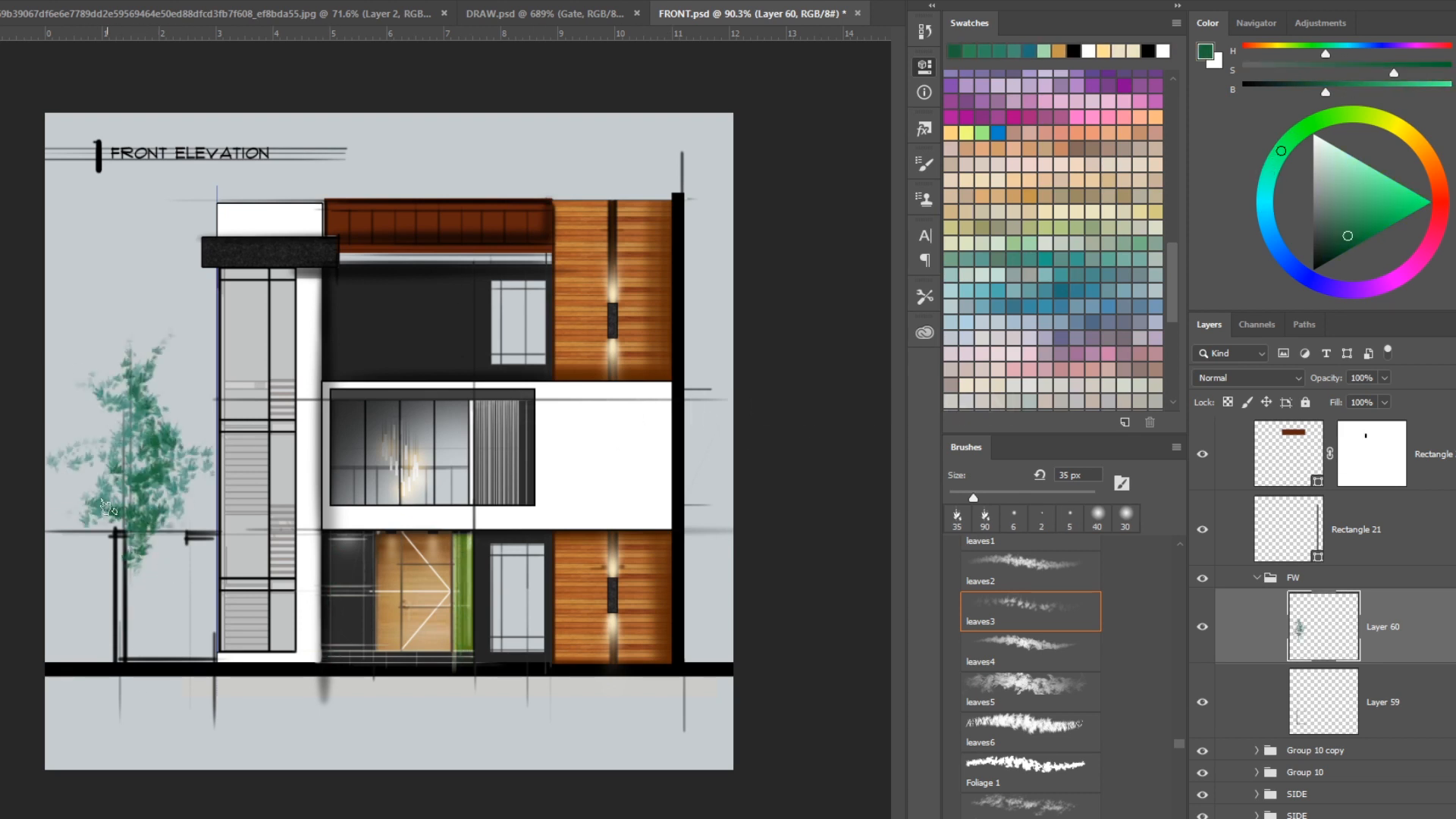
# Draw a thin brown tree trunk from the foliage down to the ground with a 7 px brush and undo the last strokes.
pyautogui.hotkey('ctrl', 'z')
pyautogui.moveTo(148, 493); pyautogui.dragTo(130, 671)
pyautogui.hotkey('ctrl', 'z')
pyautogui.click(1416, 142)
pyautogui.press('[')
pyautogui.moveTo(133, 534); pyautogui.dragTo(134, 664)
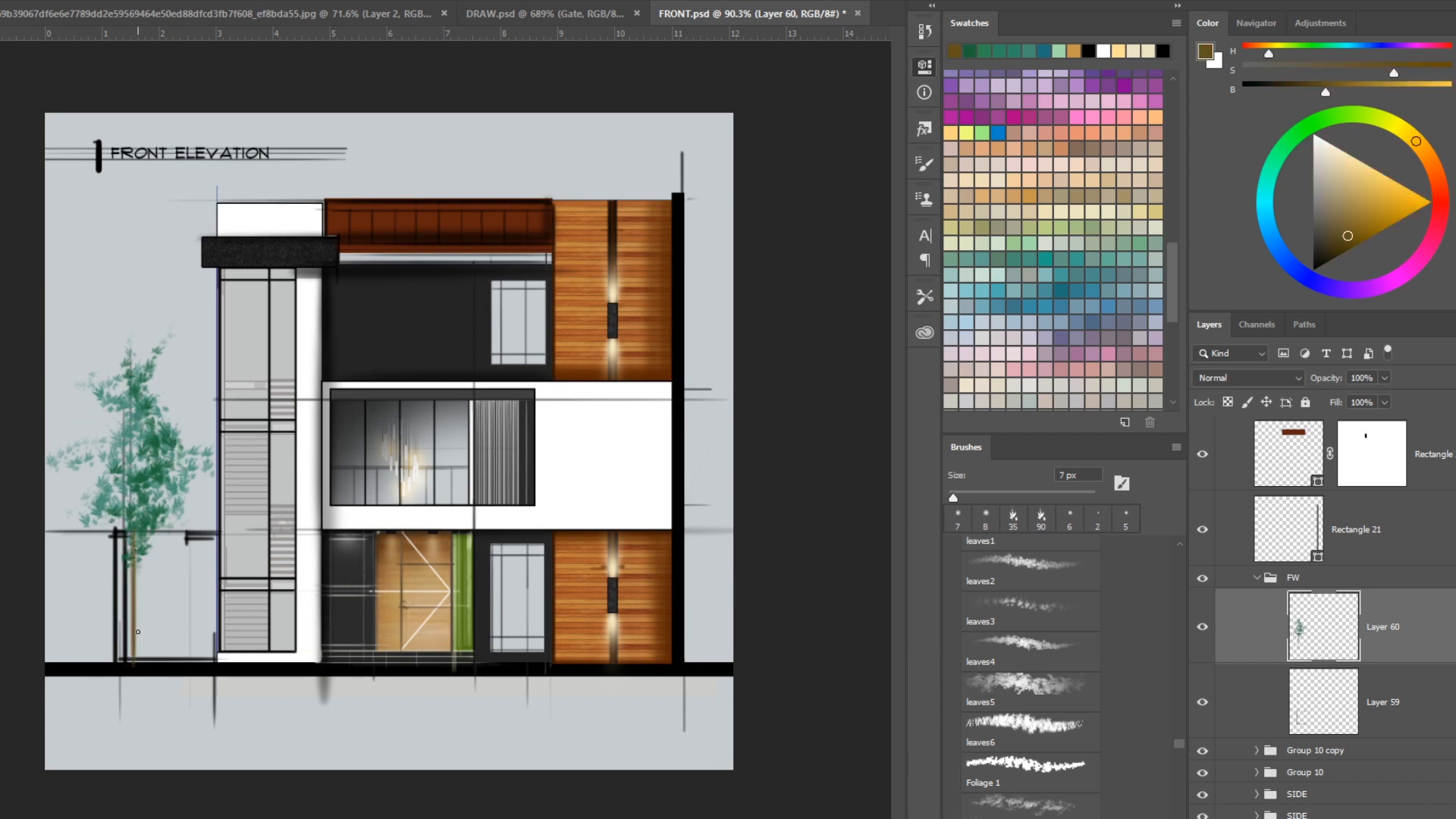
pyautogui.hotkey('ctrl', 'alt', 'z')
pyautogui.hotkey('ctrl', 'alt', 'z')
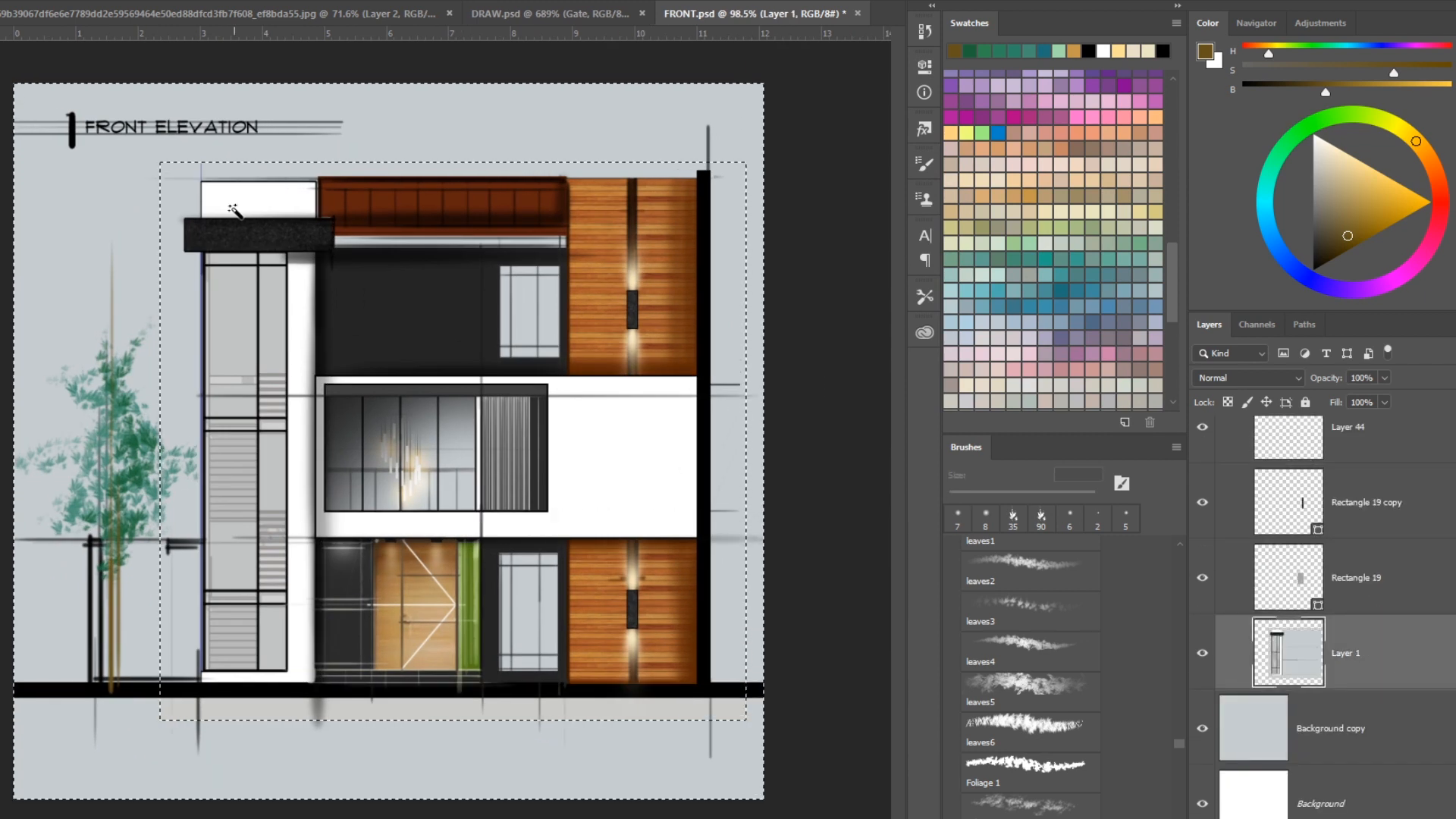
# Clear the canvas selection, then collapse the FACADE group and make it the active layer group.
pyautogui.click(1289, 752)
pyautogui.hotkey('ctrl', 'd')
pyautogui.hotkey('ctrl', 'i')
pyautogui.hotkey('ctrl', 'z')
pyautogui.hotkey('ctrl', 'shift', 'alt', 'n')
pyautogui.moveTo(1368, 730); pyautogui.dragTo(1368, 687)
pyautogui.scroll(6, 1384, 751)
pyautogui.click(1221, 673)
pyautogui.click(1327, 672)
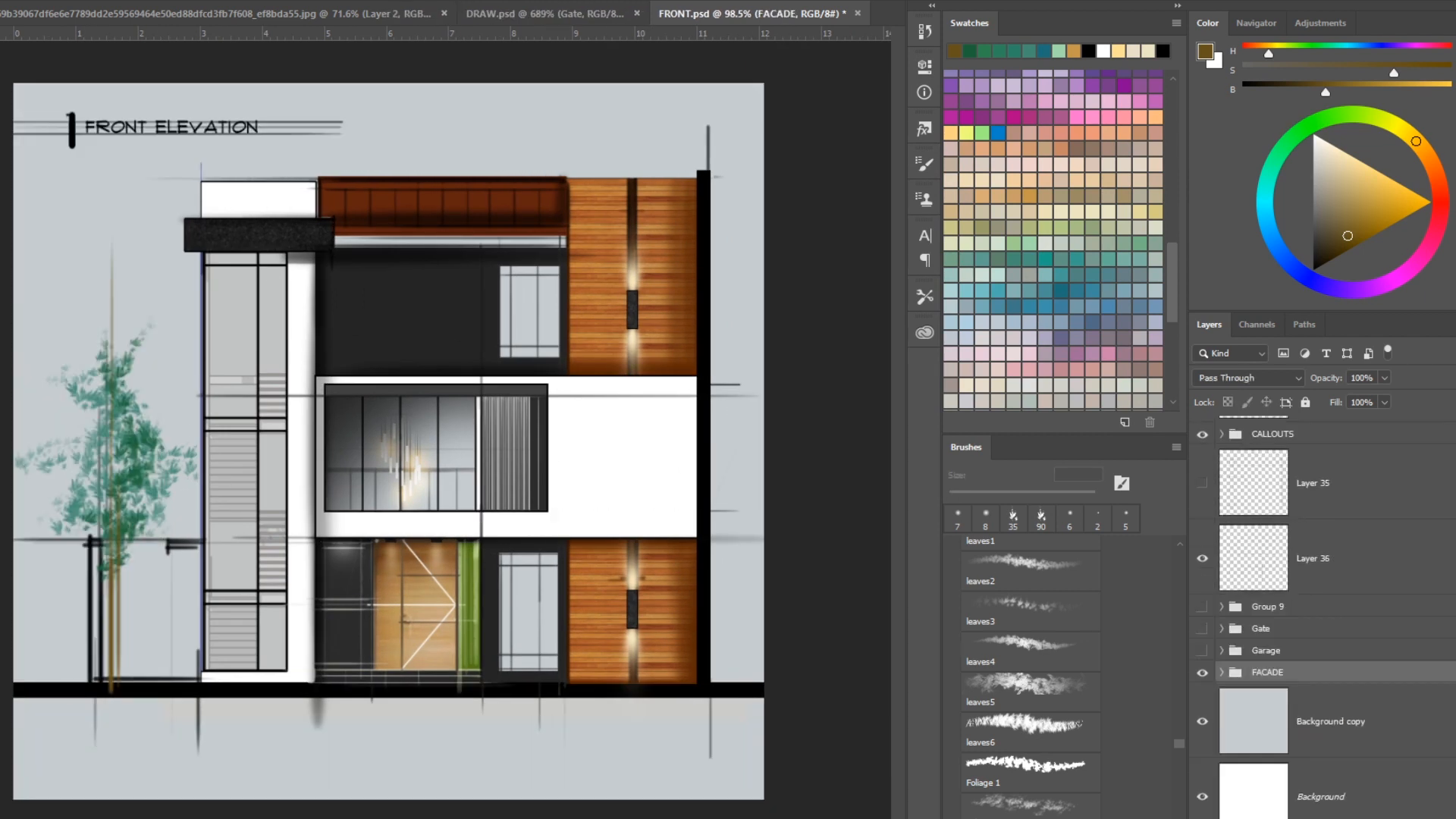
# Paint a large soft white glow in the sky on a new layer above the FACADE group with an 1100 px brush.
pyautogui.hotkey('ctrl', 'shift', 'alt', 'n')
pyautogui.press('b')
pyautogui.press(']')
pyautogui.press(']')
pyautogui.press(']')
pyautogui.press(']')
pyautogui.press(']')
pyautogui.press(']')
pyautogui.press(']')
pyautogui.press(']')
pyautogui.press(']')
pyautogui.press(']')
pyautogui.press('x')
pyautogui.click(163, 178)
# Mirror the white glow and move it over the upper right corner of the elevation, beside the wood cladding.
pyautogui.press('z')
pyautogui.moveTo(301, 278); pyautogui.dragTo(280, 292)
pyautogui.hotkey('ctrl', 't')
pyautogui.rightClick(478, 160)
pyautogui.click(514, 383)
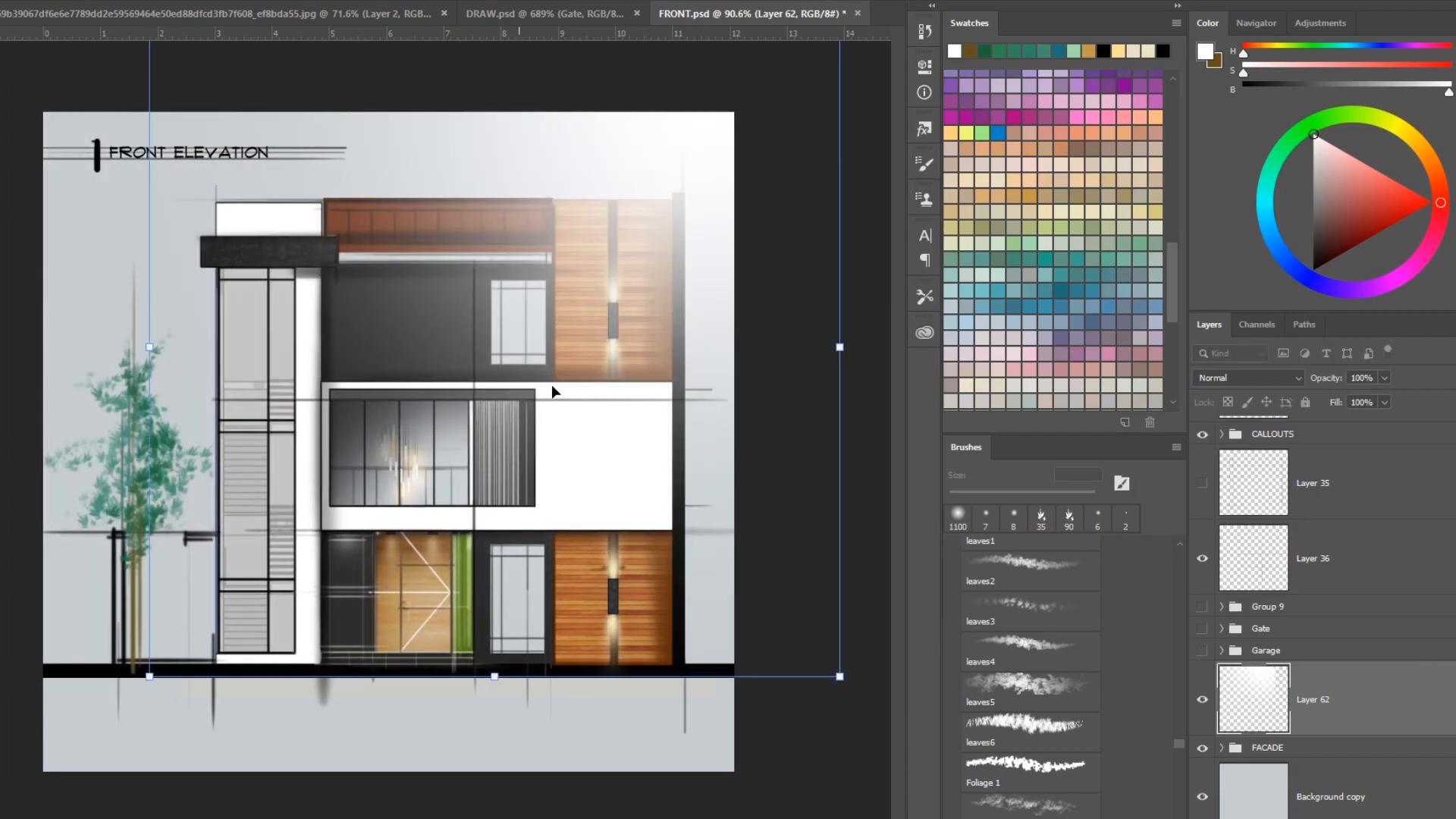
pyautogui.moveTo(514, 383); pyautogui.dragTo(591, 341)
pyautogui.press('Return')
# Show and expand the Garage group to reach its Car group and Layer 34.
pyautogui.hotkey('ctrl', '0')
pyautogui.click(1202, 651)
pyautogui.click(1221, 649)
pyautogui.click(1289, 650)
pyautogui.click(1376, 721)
pyautogui.click(1365, 672)
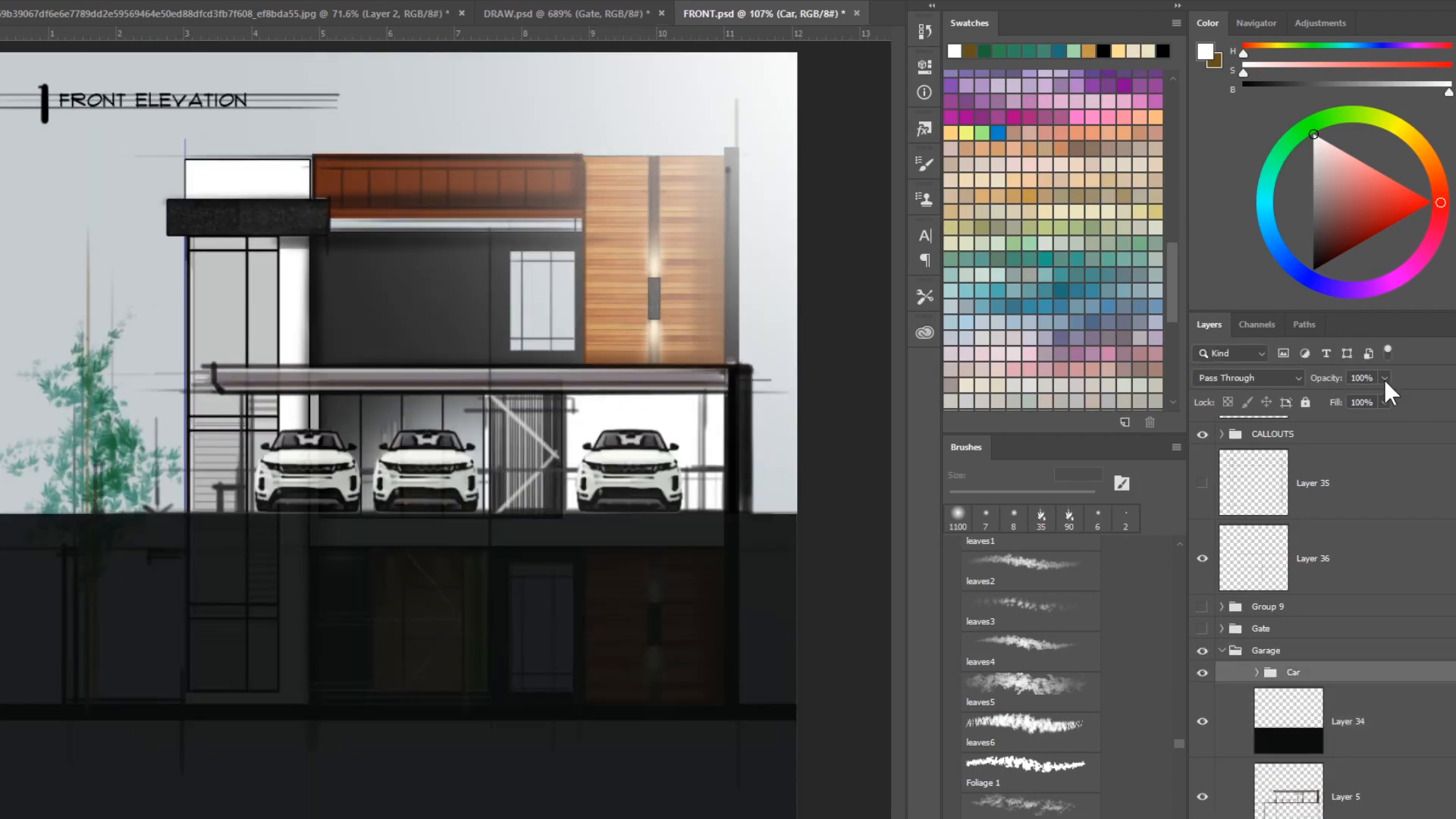
# Raise the black ground overlay on Layer 34 to 100% opacity and place it above the Car group.
pyautogui.click(1350, 655)
pyautogui.moveTo(1327, 377); pyautogui.dragTo(1418, 402)
pyautogui.click(1387, 719)
pyautogui.moveTo(1348, 720); pyautogui.dragTo(1345, 660)
pyautogui.scroll(-3, 539, 624)
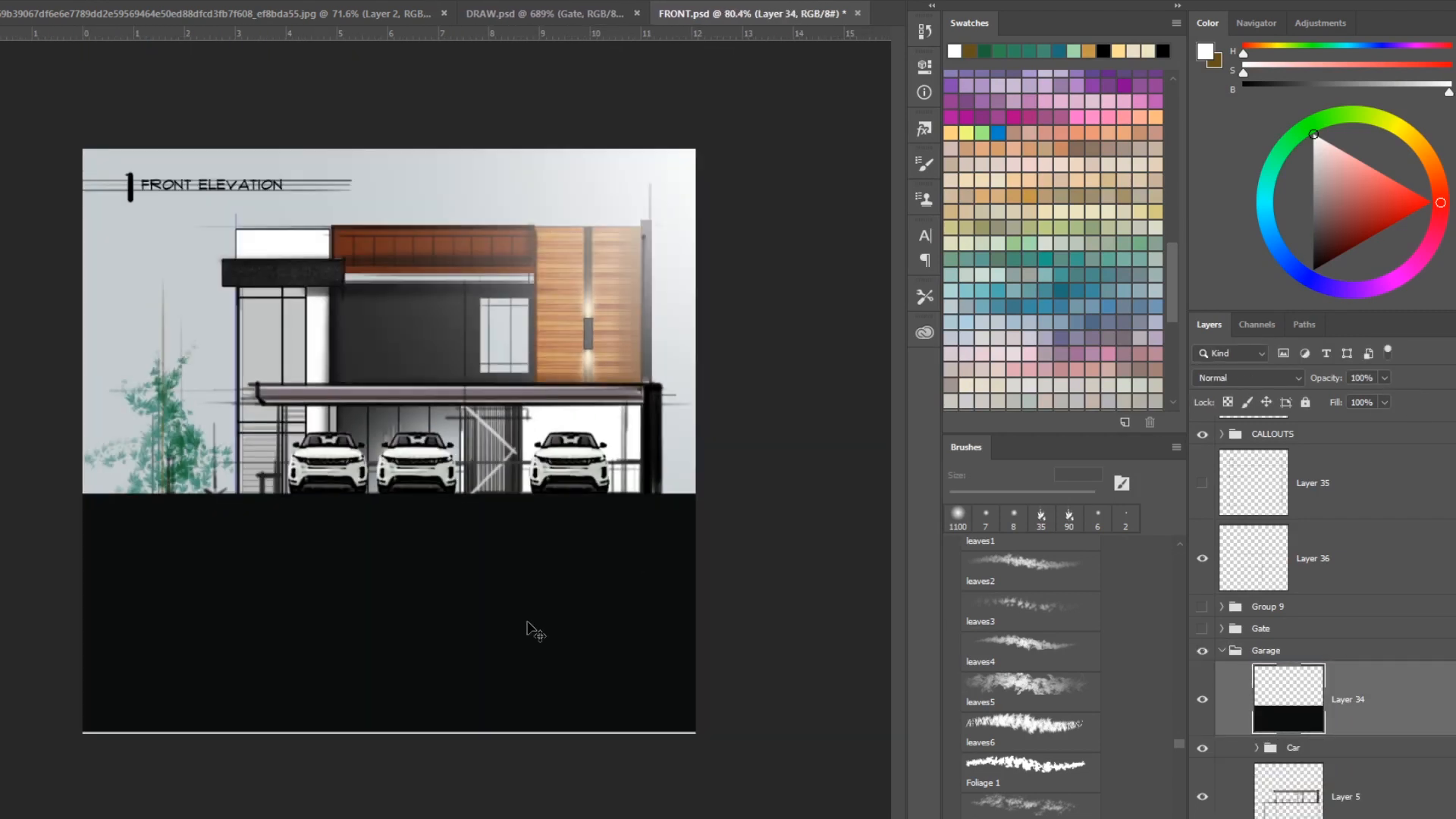
# Hide the Garage group and handwrite "Thank you!" on Layer 39 over the blank white wall with a black 7 px brush.
pyautogui.scroll(2, 410, 748)
pyautogui.click(1202, 629)
pyautogui.scroll(2, 323, 117)
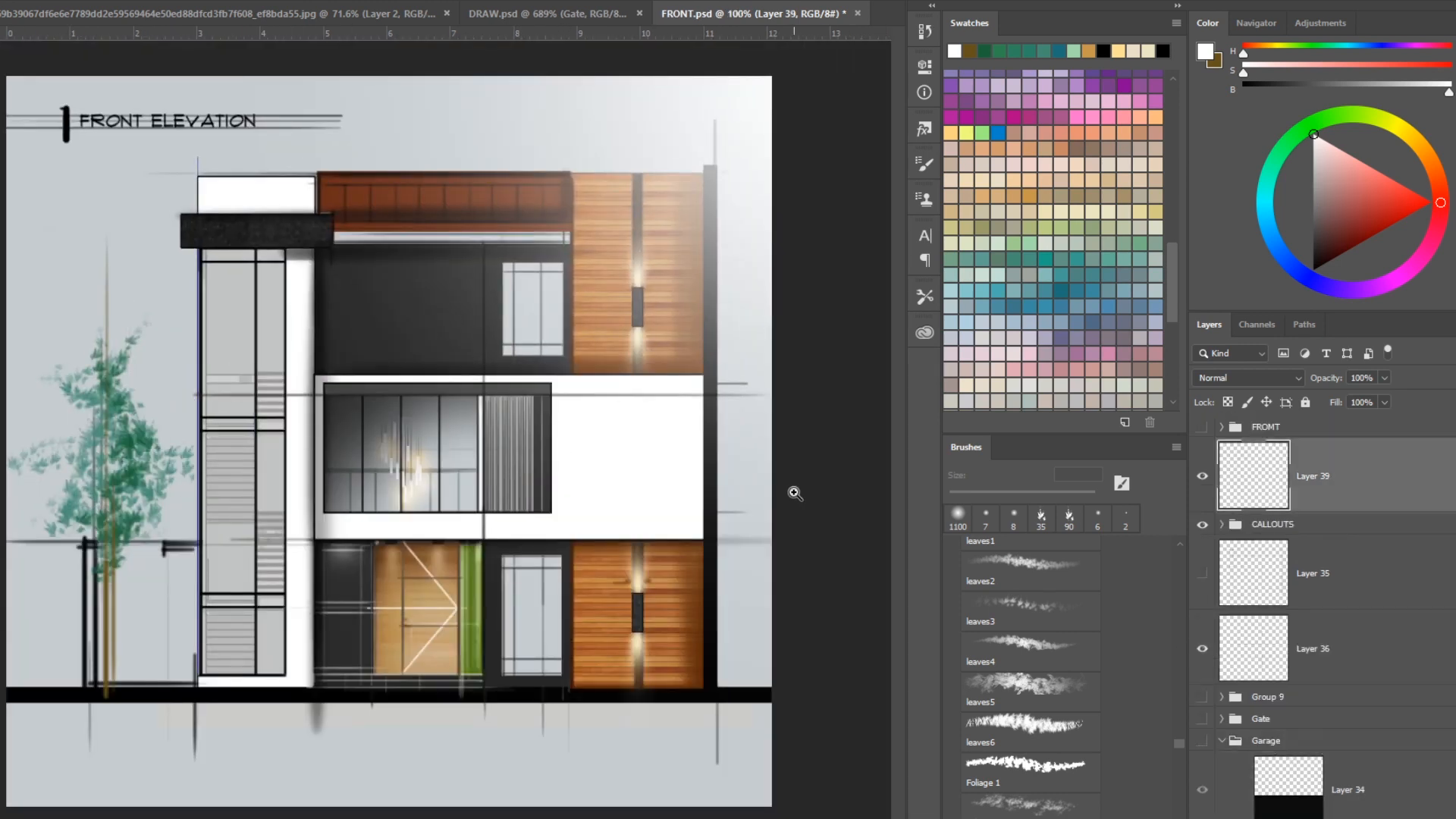
pyautogui.press('b')
pyautogui.moveTo(556, 410); pyautogui.dragTo(586, 400)
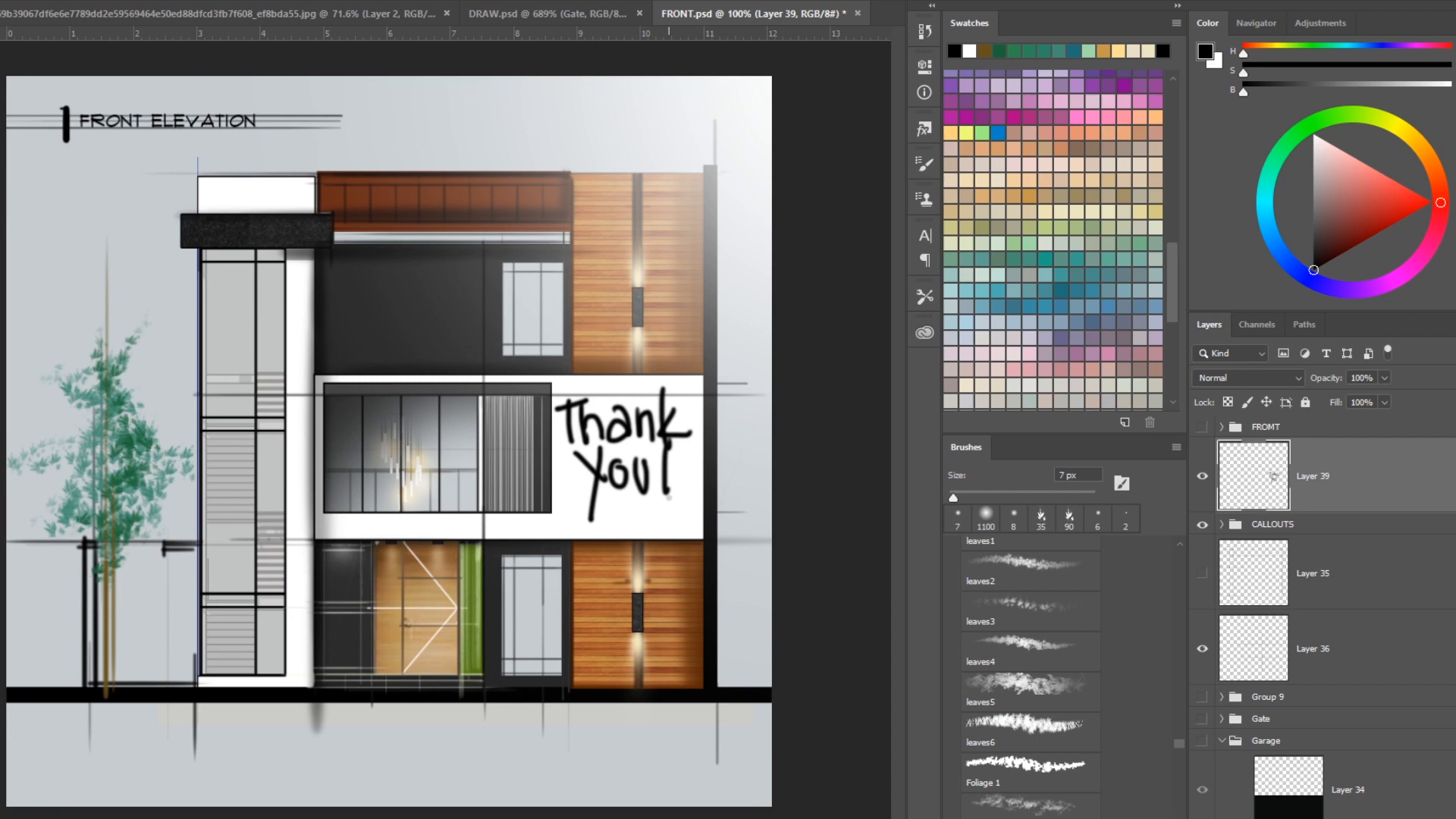